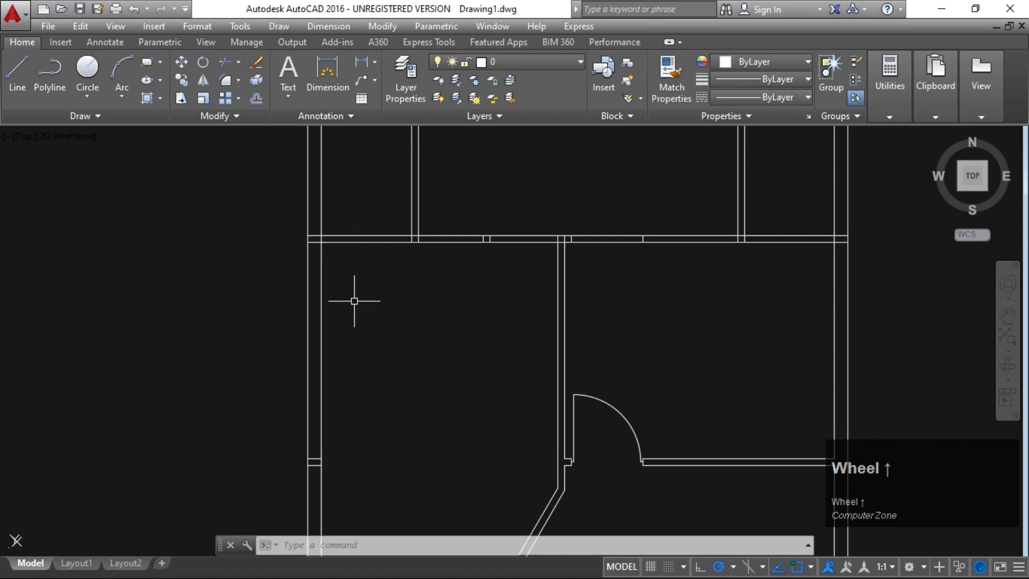
- Examine the area below the angled-wall room in the floor plan and compare it with the reference plan image alongside
scroll(346, 390, "down", 3)
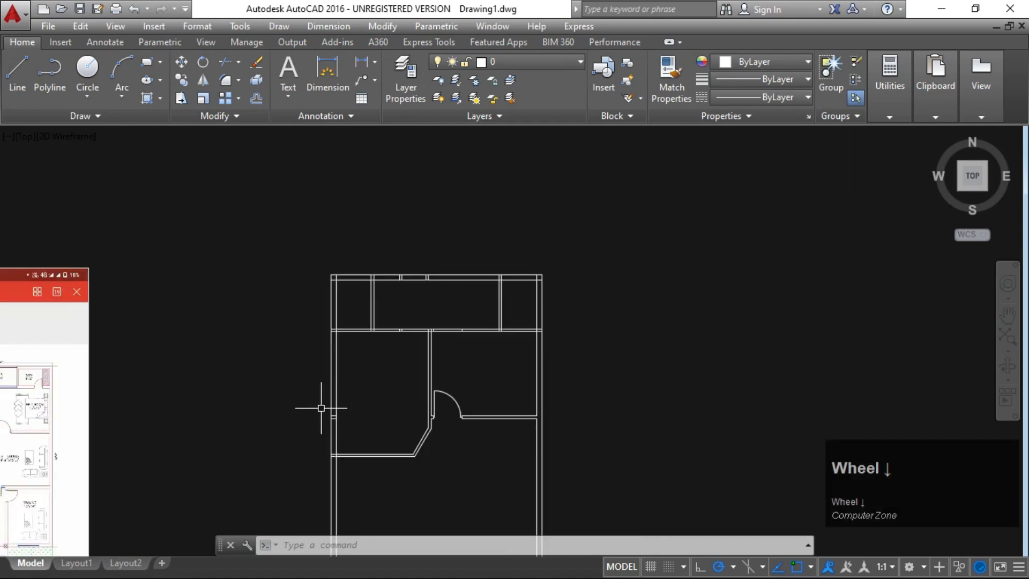
scroll(337, 459, "up", 4)
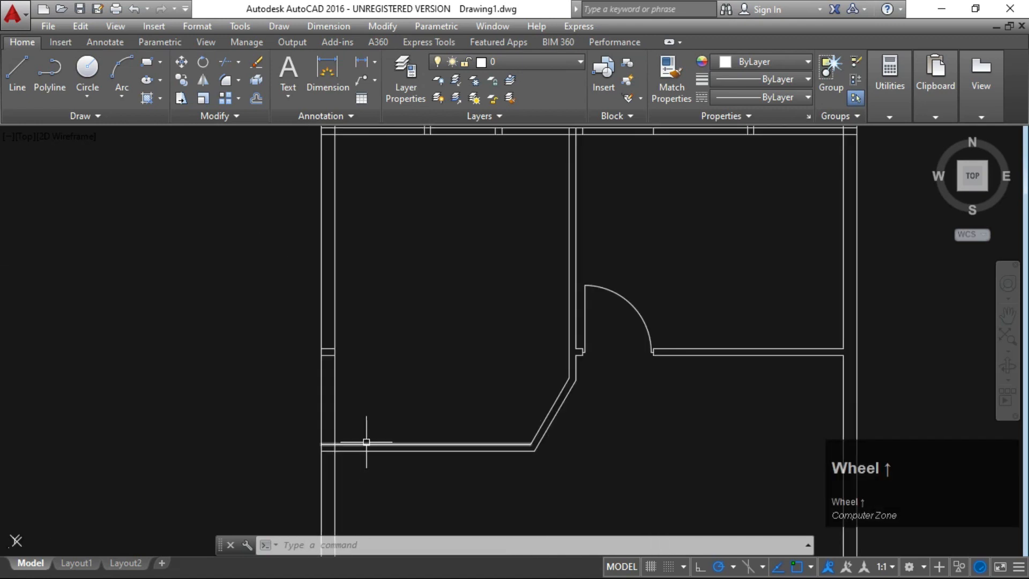
scroll(390, 421, "down", 4)
scroll(422, 459, "up", 2)
scroll(423, 458, "up", 1)
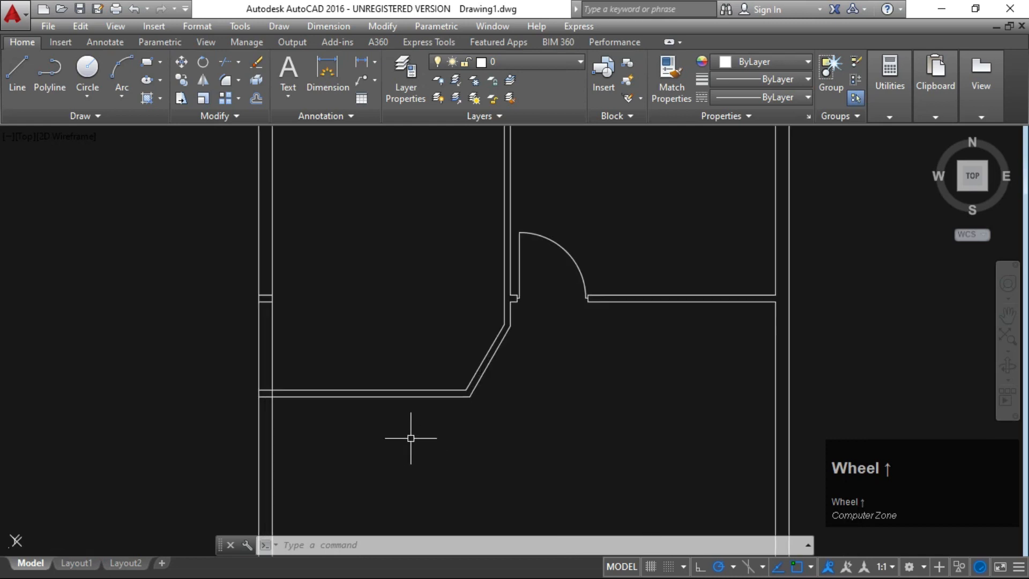
scroll(410, 423, "down", 3)
scroll(383, 443, "up", 3)
scroll(394, 413, "down", 1)
scroll(394, 413, "down", 4)
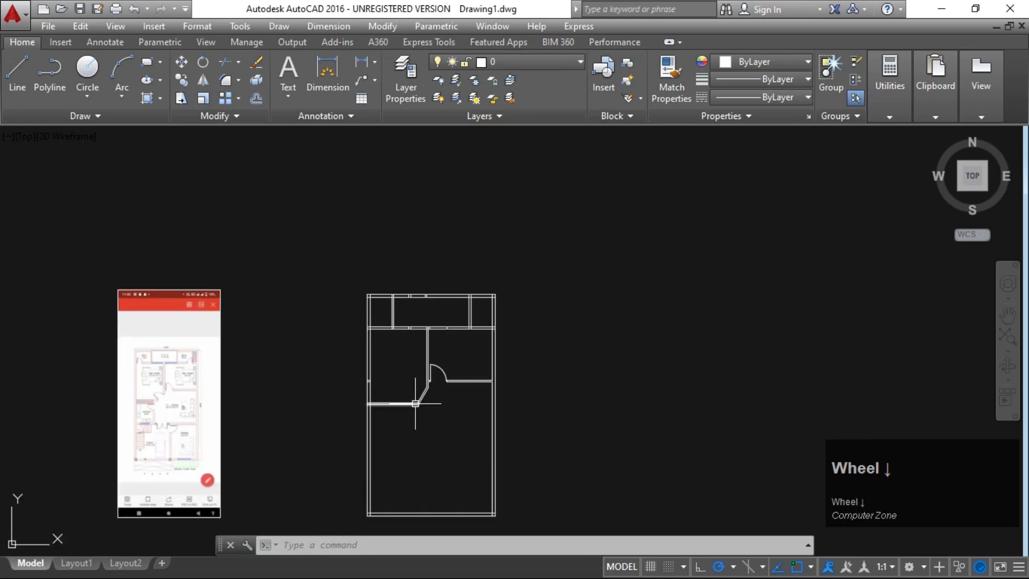
scroll(420, 404, "up", 3)
scroll(520, 367, "down", 2)
scroll(519, 366, "down", 2)
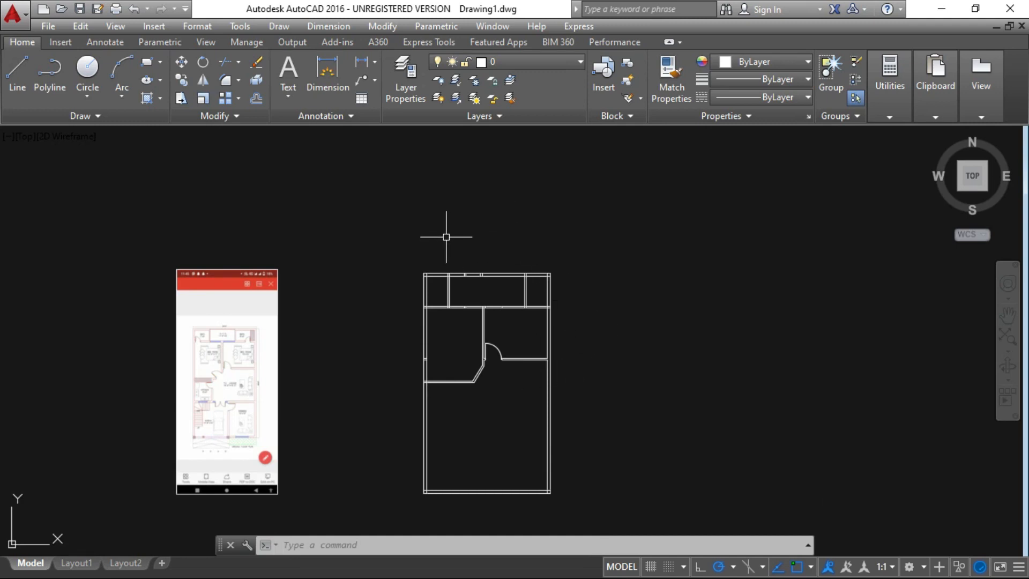
scroll(440, 353, "up", 2)
scroll(447, 363, "down", 1)
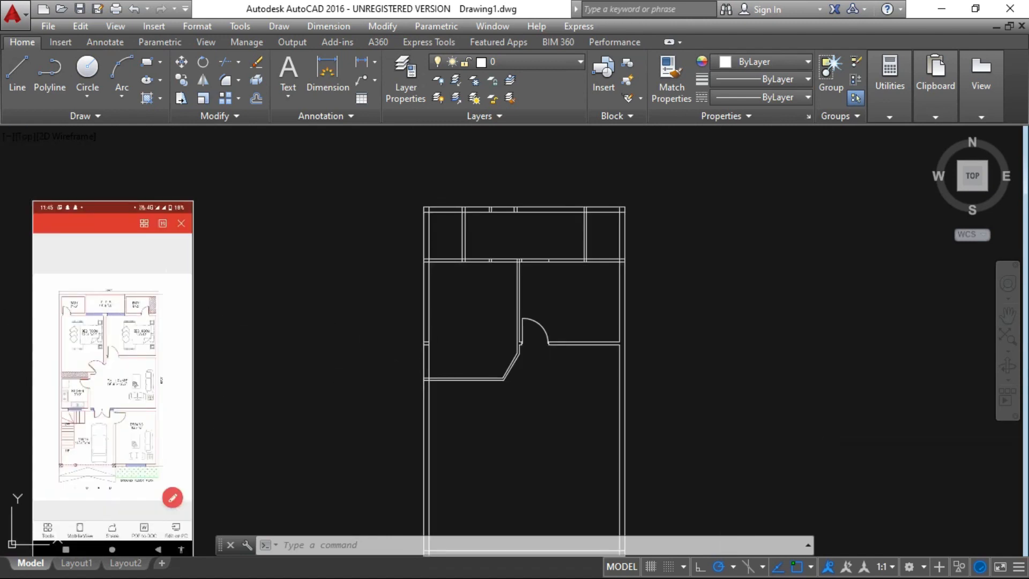
scroll(456, 365, "up", 2)
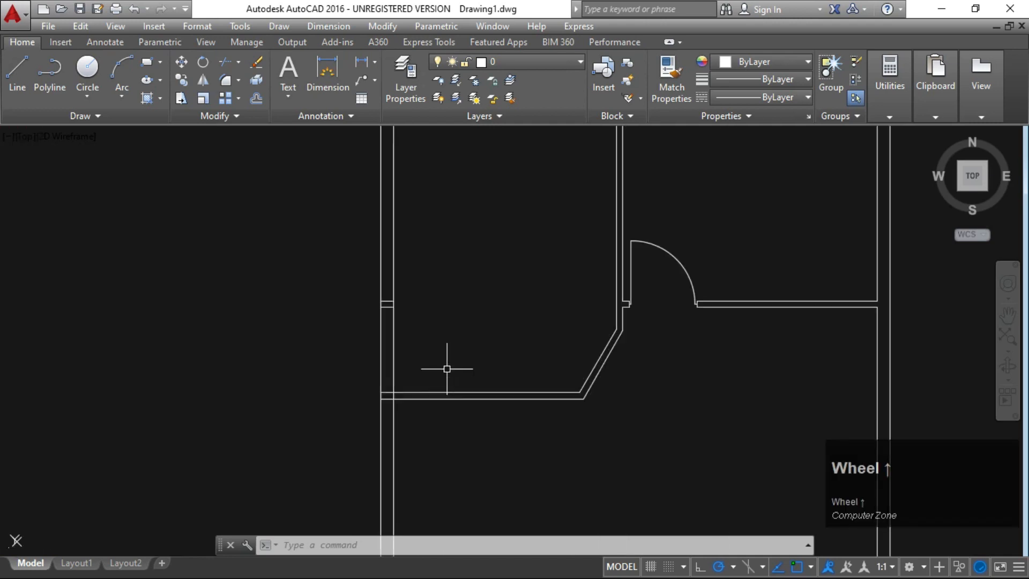
scroll(498, 373, "down", 2)
scroll(515, 397, "up", 2)
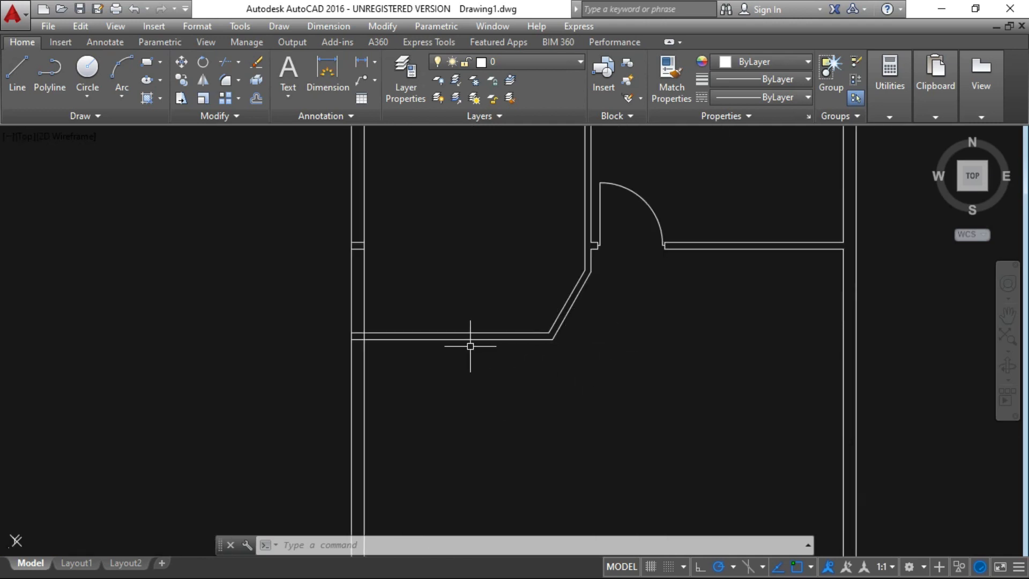
scroll(472, 349, "down", 3)
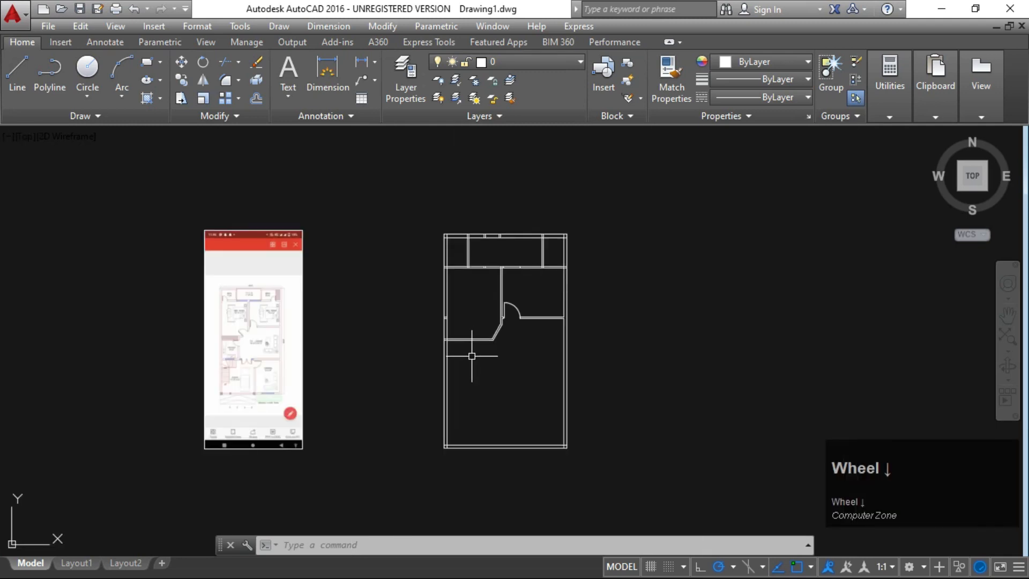
scroll(471, 356, "up", 2)
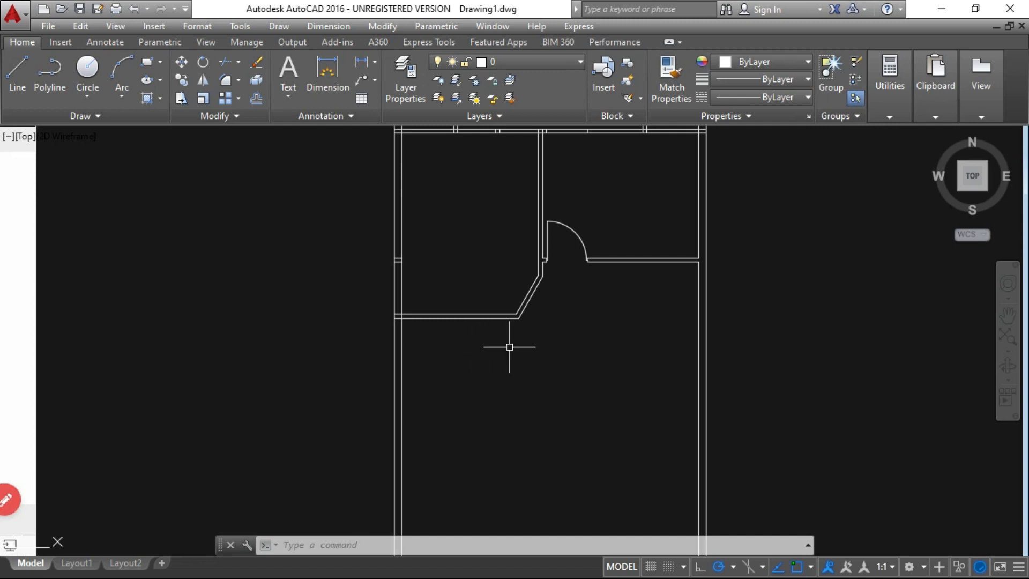
scroll(509, 346, "down", 2)
scroll(510, 346, "up", 2)
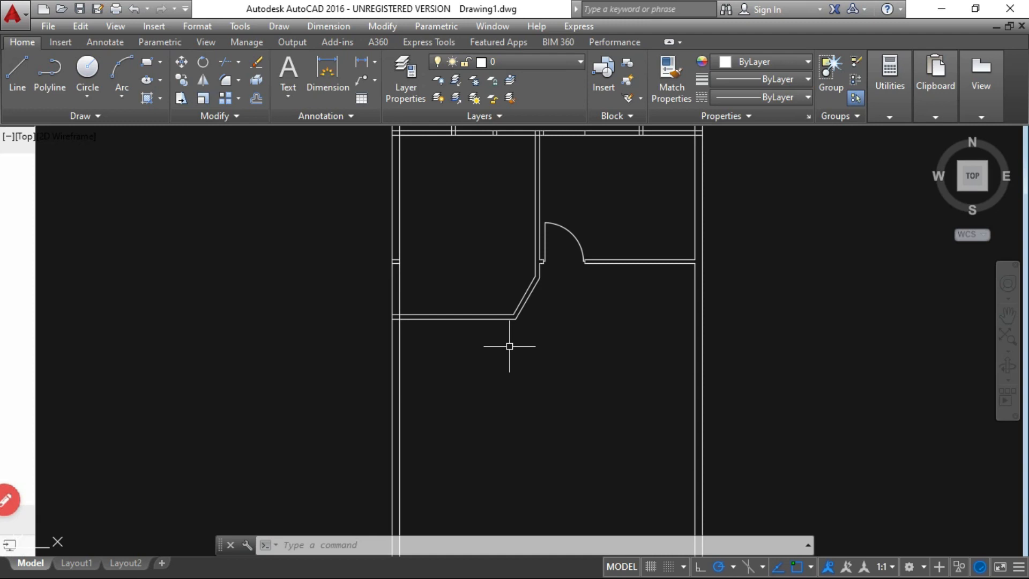
scroll(480, 333, "up", 4)
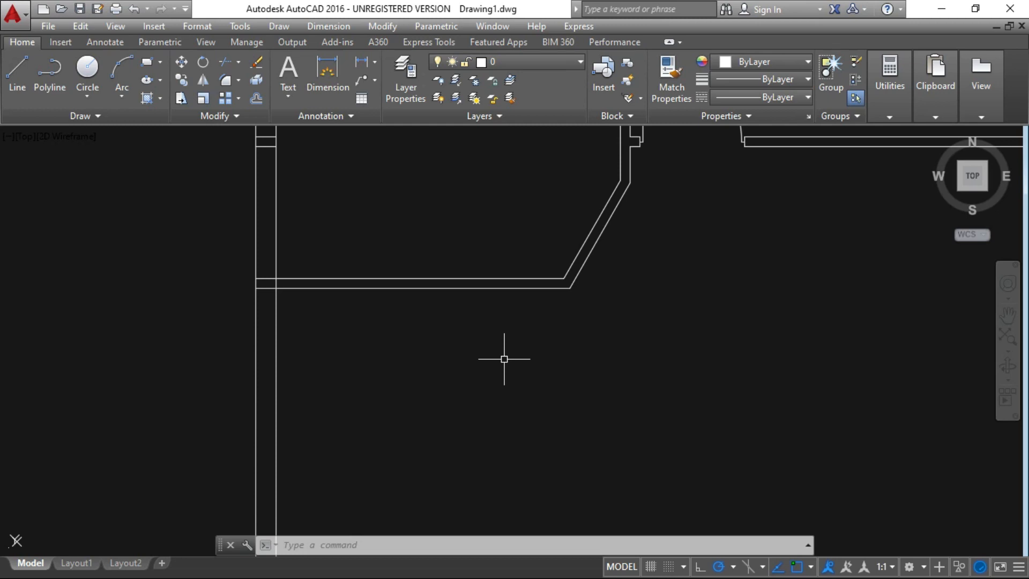
scroll(452, 329, "down", 2)
scroll(424, 378, "up", 2)
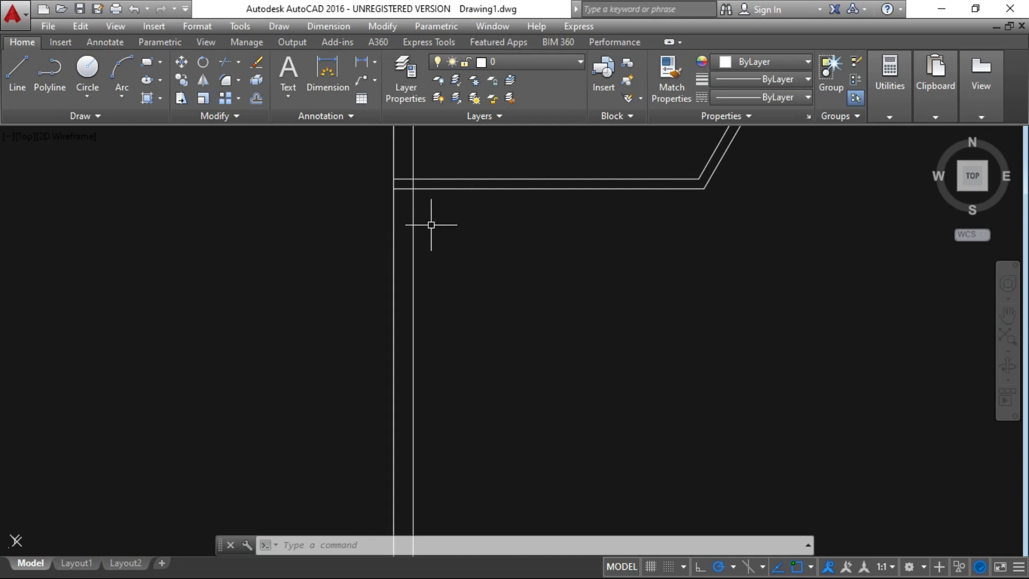
scroll(427, 393, "down", 3)
scroll(434, 344, "up", 2)
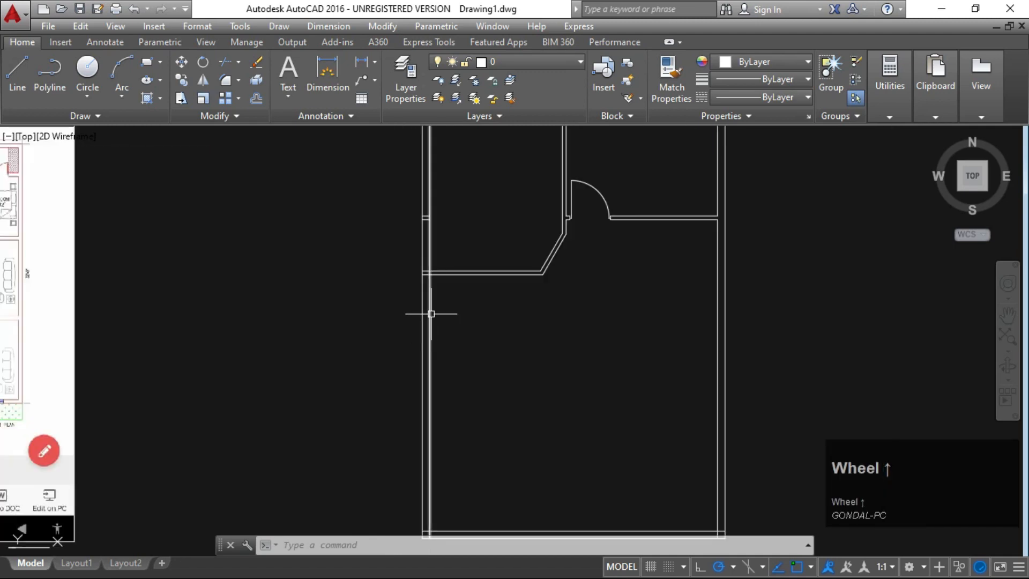
scroll(432, 331, "up", 4)
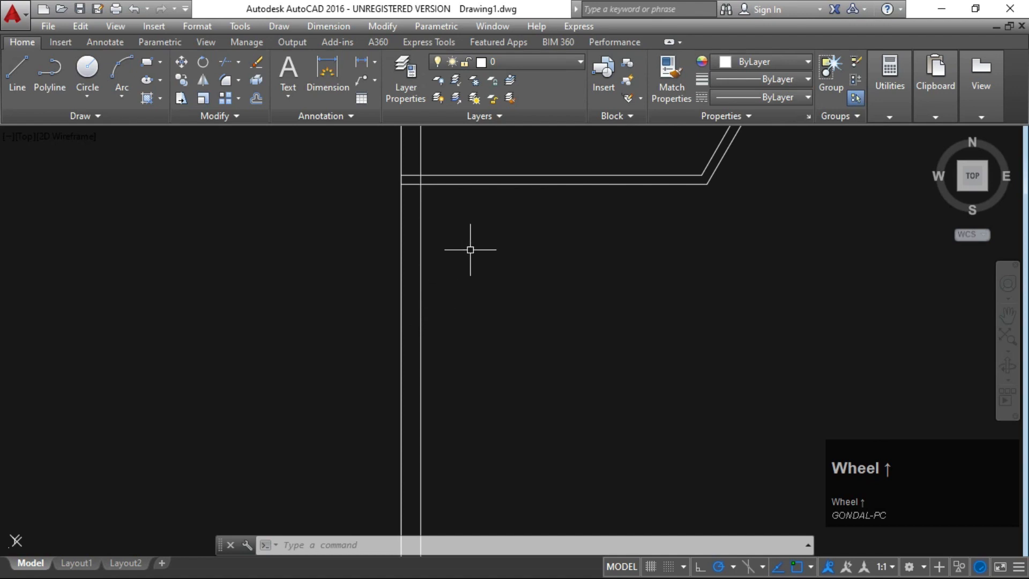
key("Escape")
key("Escape")
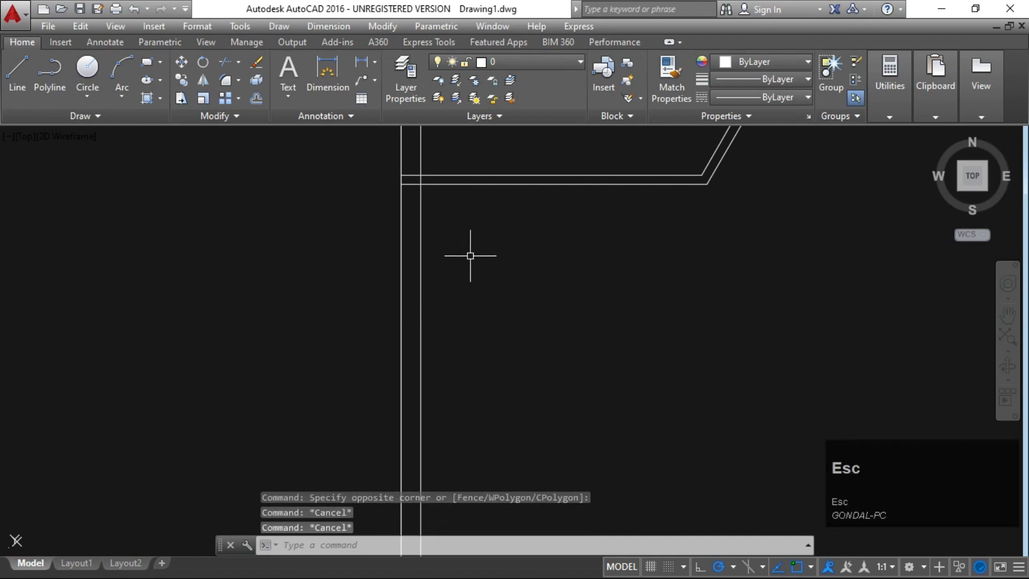
key("Escape")
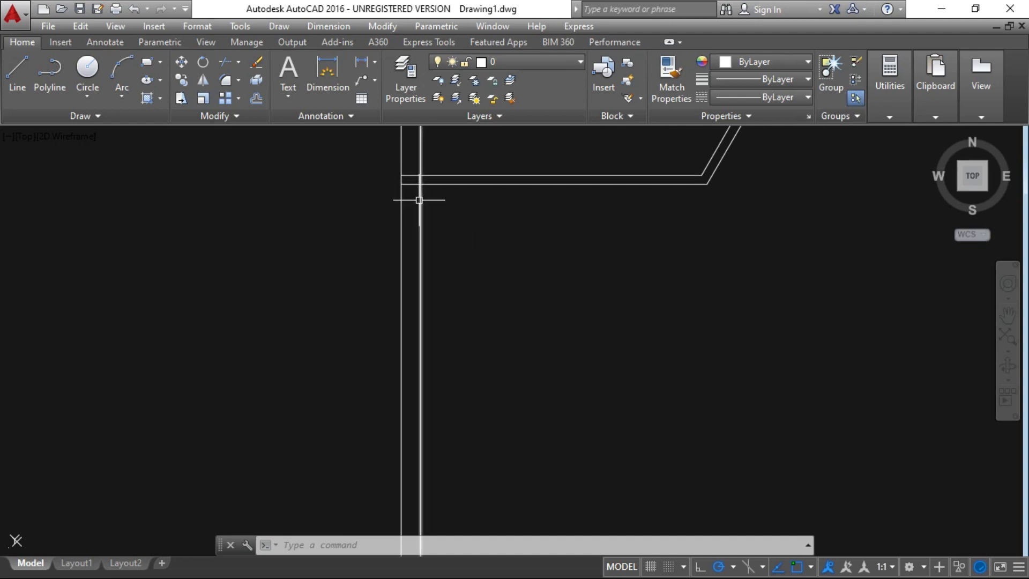
- Offset the left wall's inner line 4' into the room and the lower line of the angled-wall room's bottom wall 4' downward
scroll(422, 204, "down", 2)
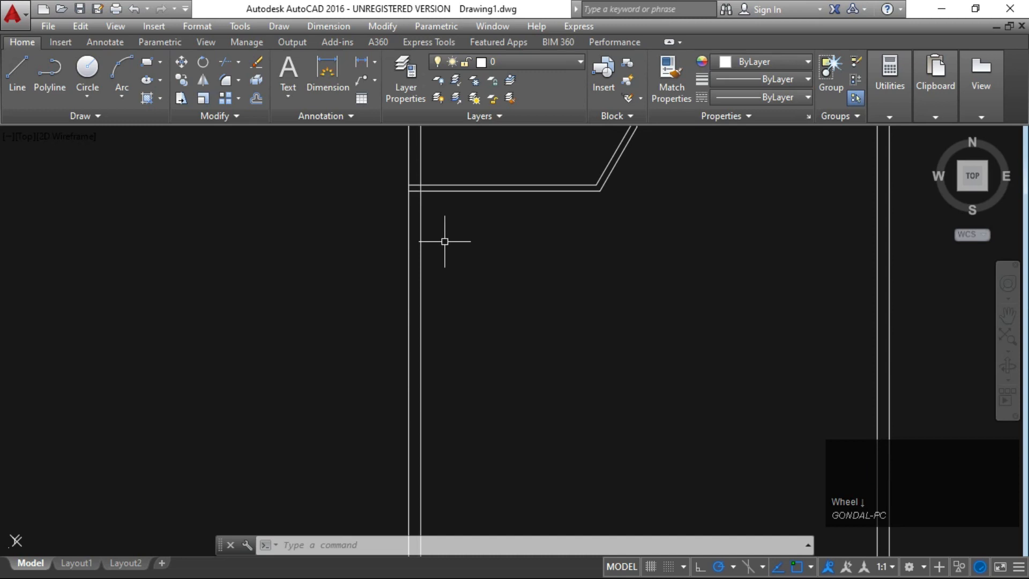
key("Escape")
key("Escape")
key("Escape")
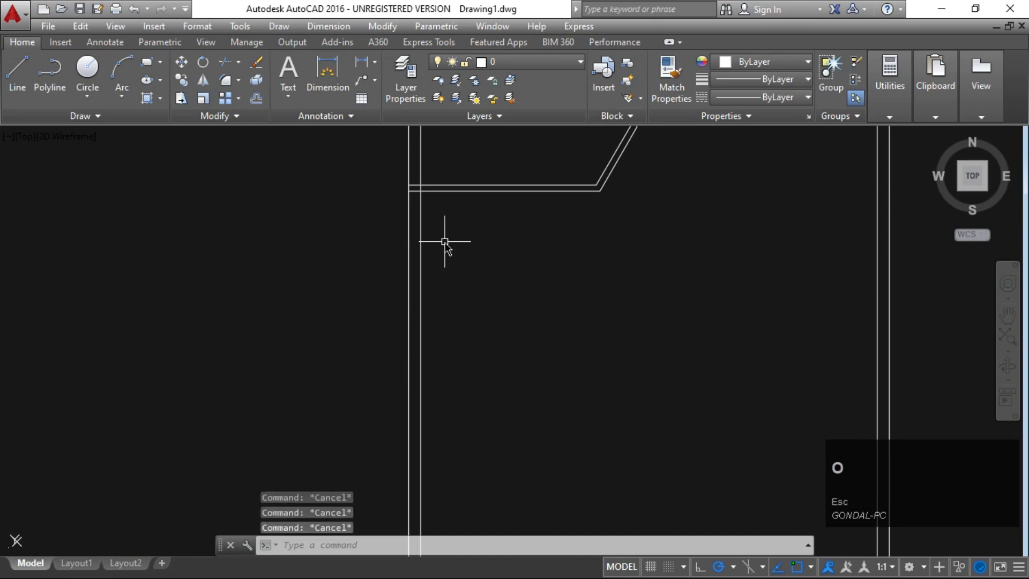
type("o")
key("space")
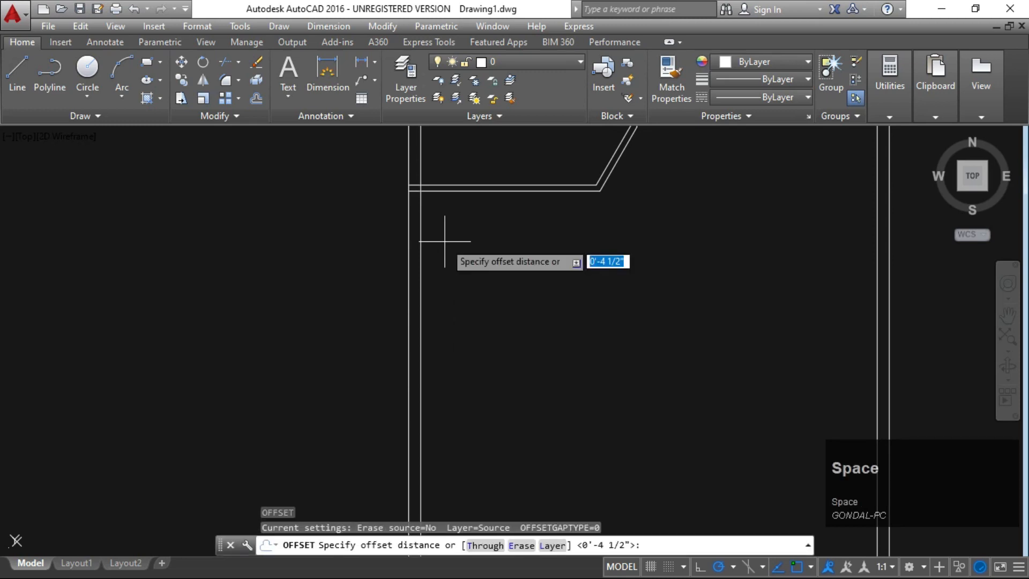
type("4'")
key("space")
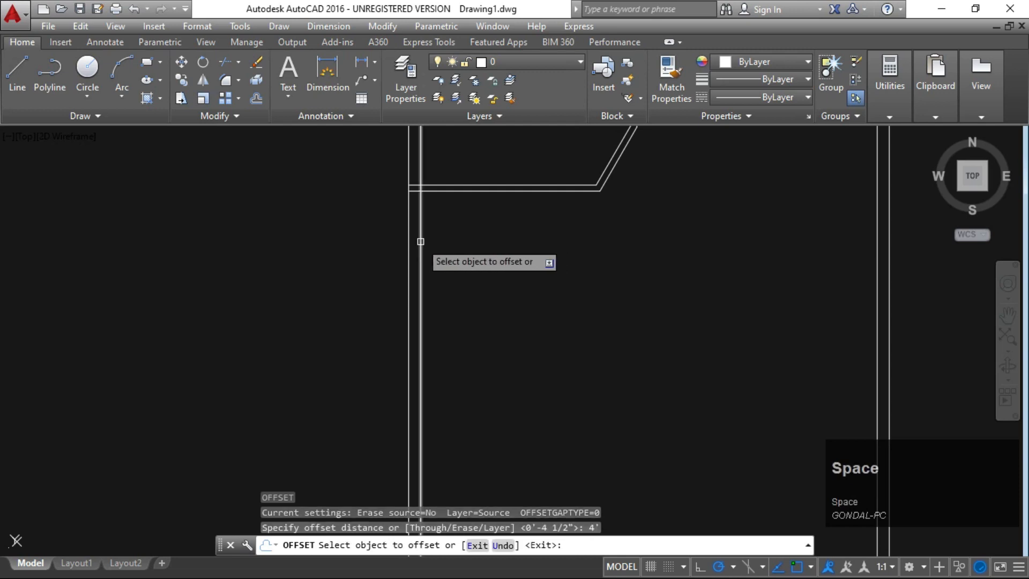
left_click(421, 240)
left_click(515, 262)
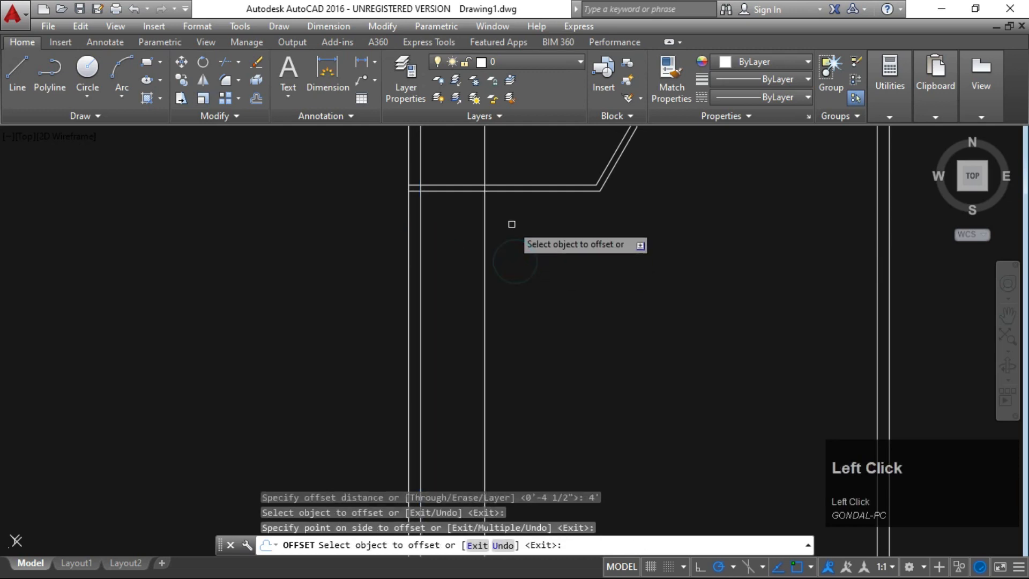
left_click(532, 189)
left_click(541, 221)
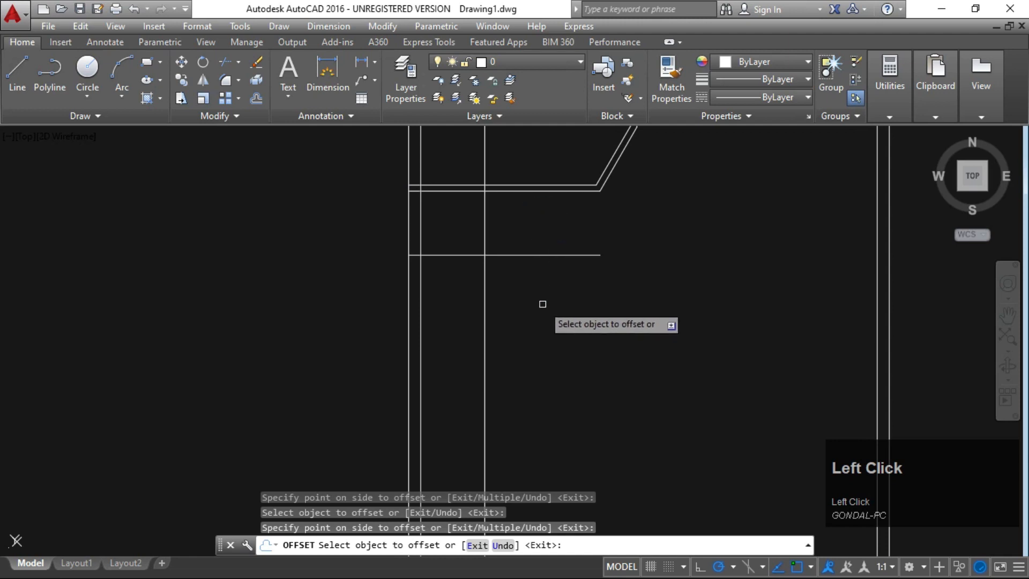
key("Escape")
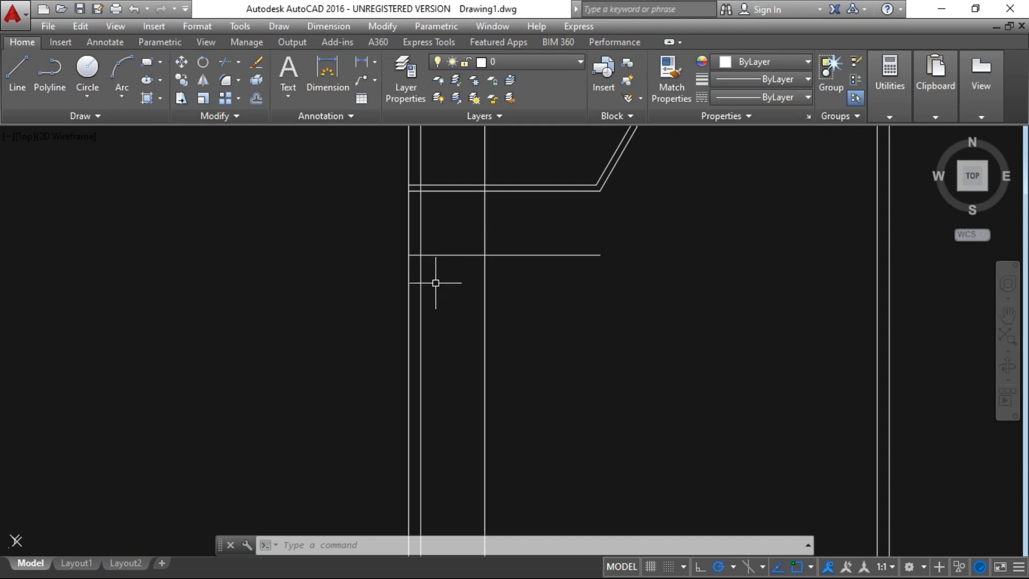
key("Escape")
key("Escape")
key("Escape")
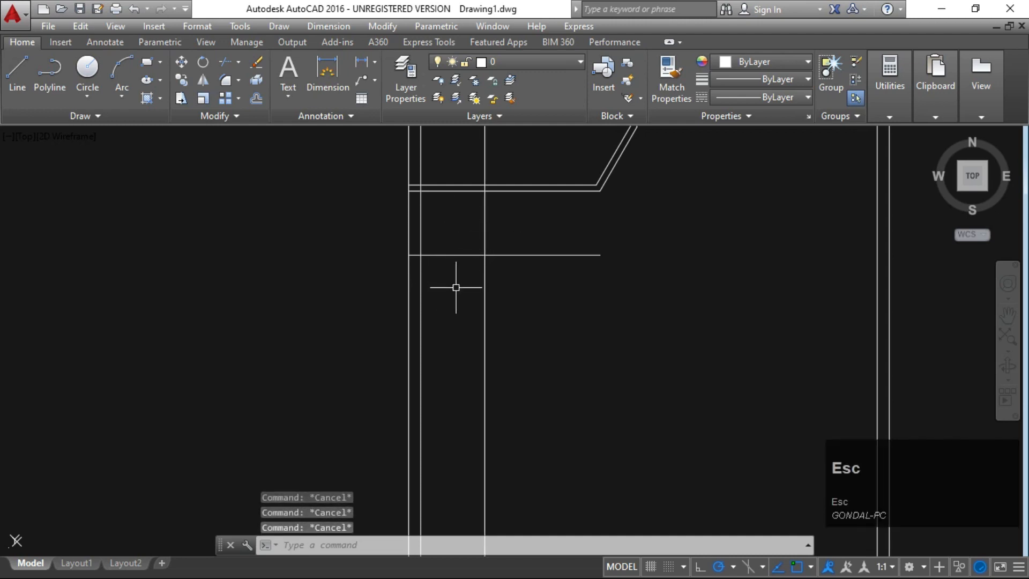
type("o")
key("space")
key("Escape")
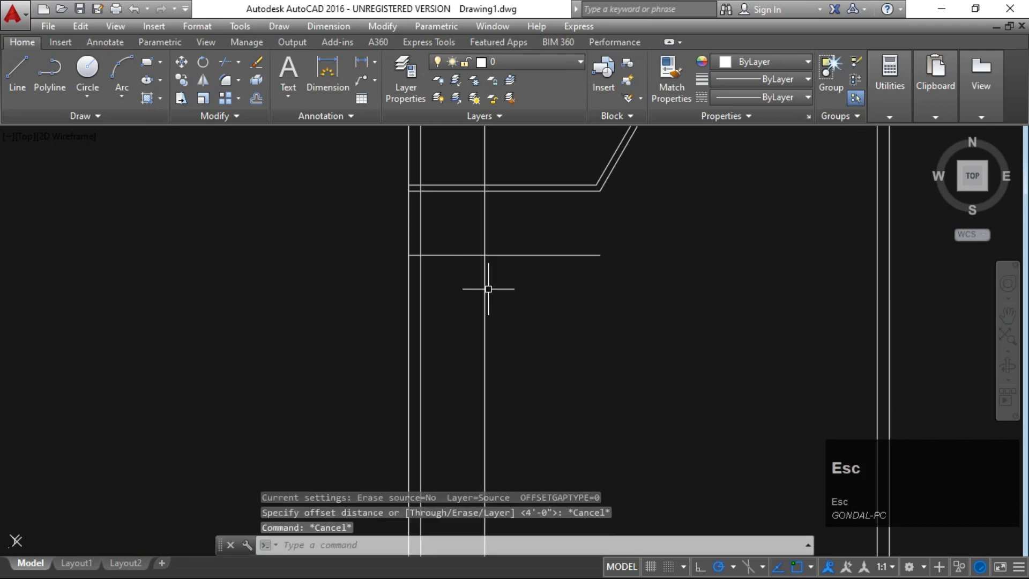
- Trim the part of the new horizontal offset line that lies inside the left wall's thickness
type("tr")
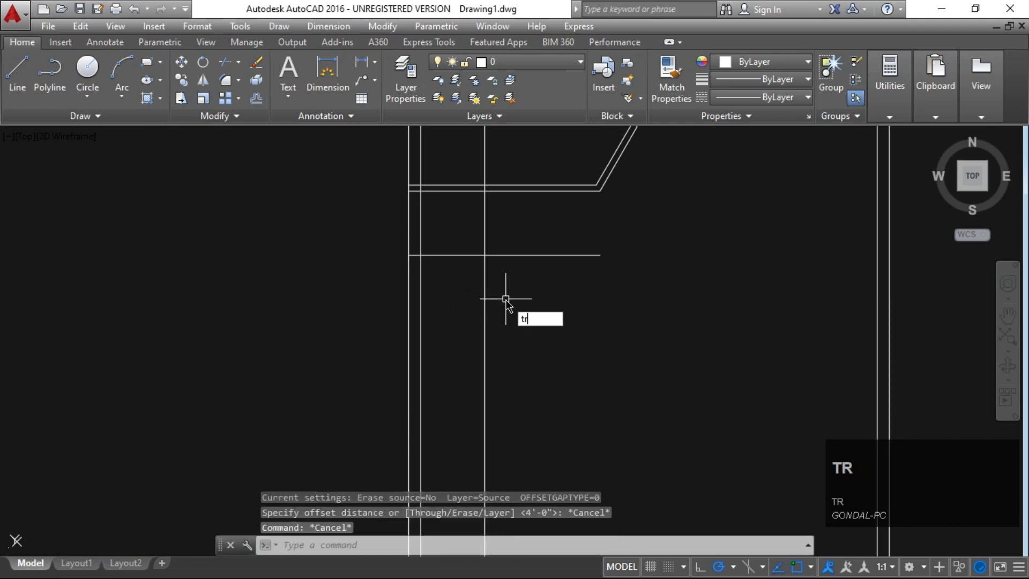
key("space")
key("space")
scroll(405, 237, "up", 3)
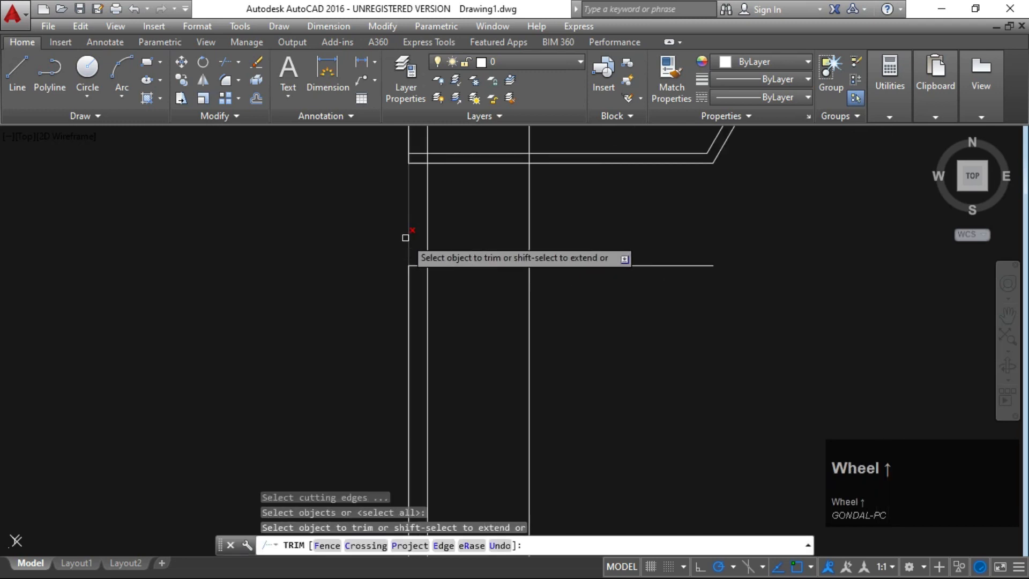
left_click(419, 265)
key("Escape")
key("Escape")
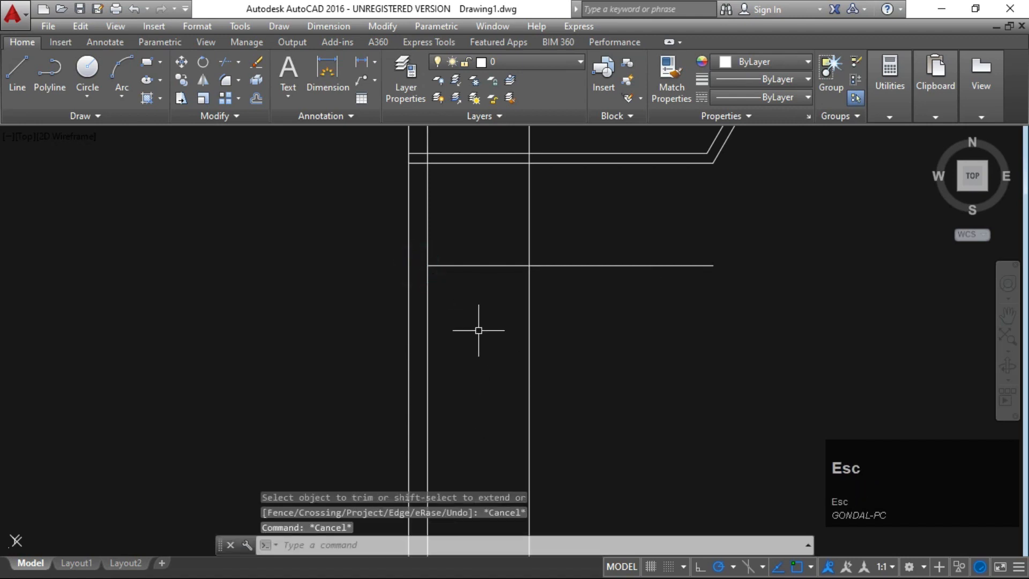
key("Escape")
type("o")
key("space")
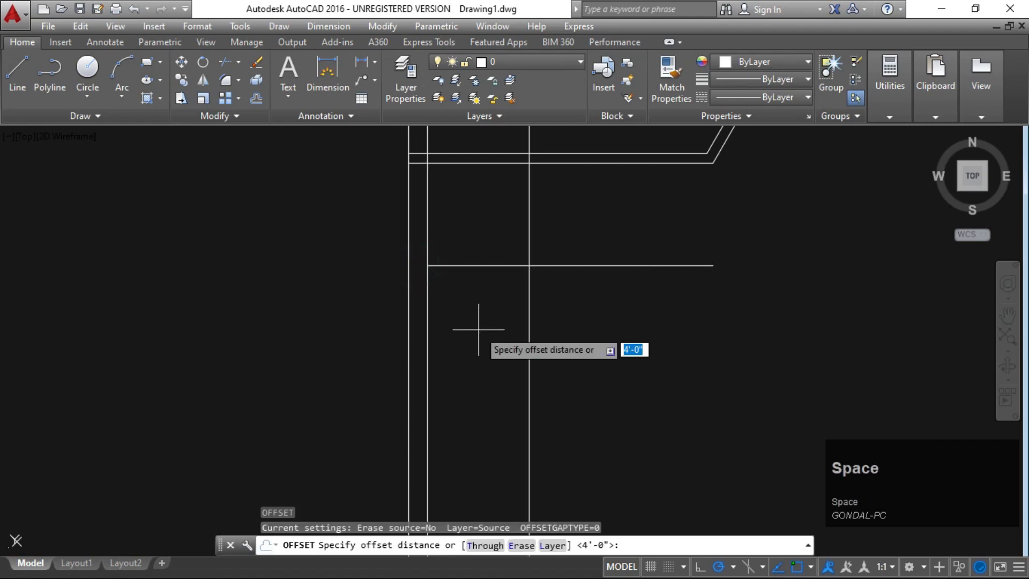
key("space")
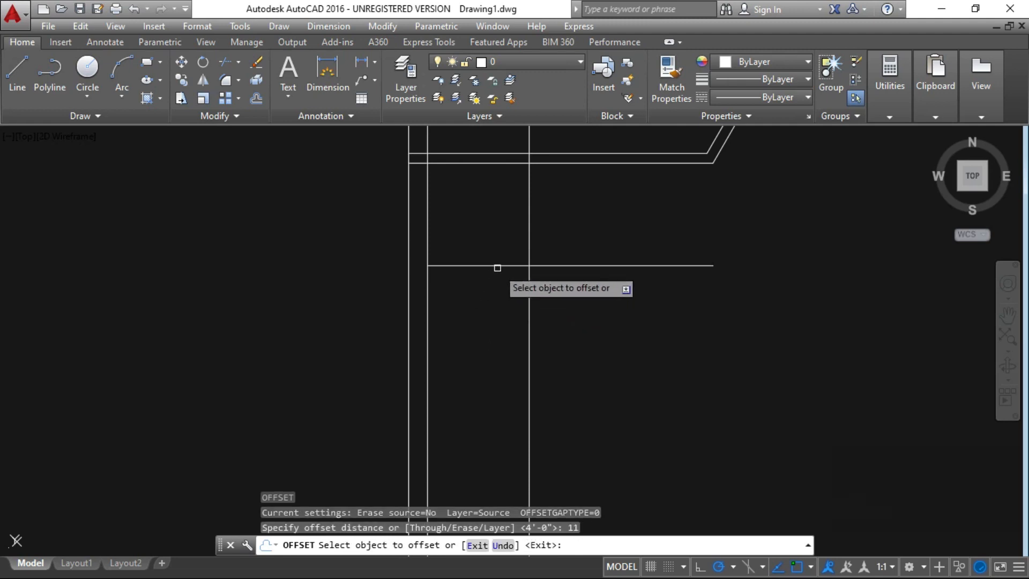
scroll(498, 268, "down", 3)
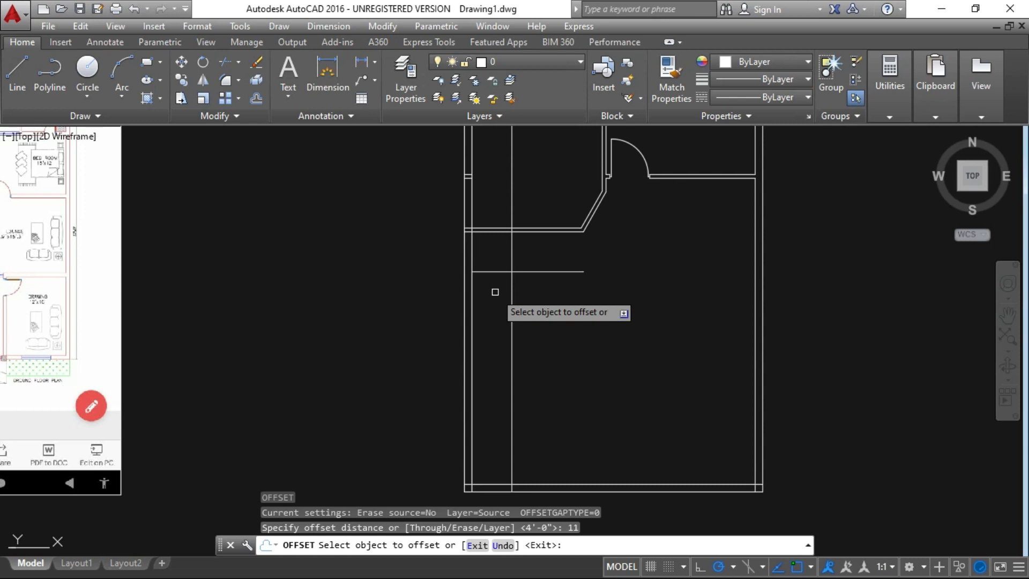
key("Escape")
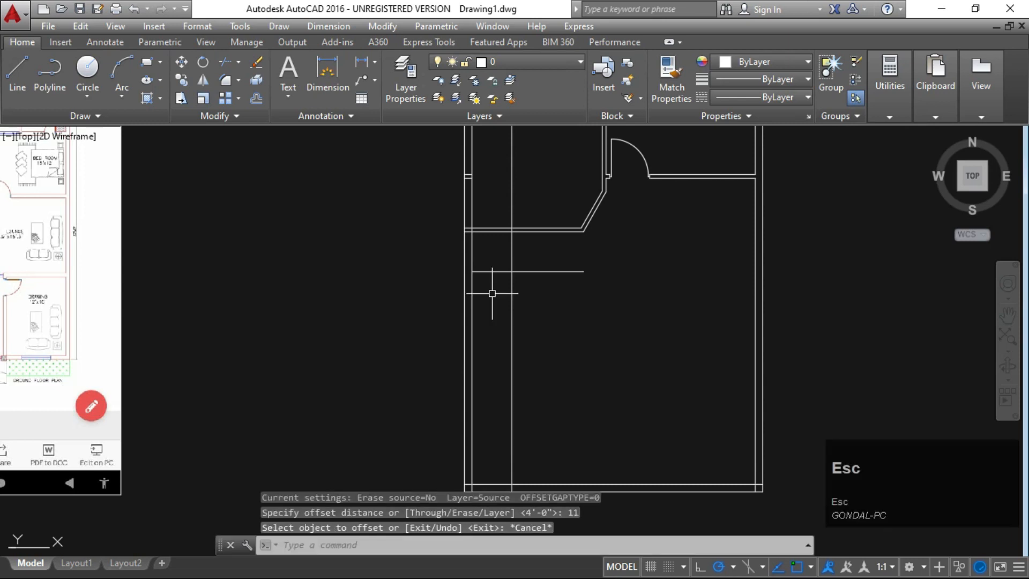
- Offset the horizontal line below the angled-wall room 11 inches downward fourteen times, each from the previous copy, to form the stair treads
type("o")
key("space")
type("11")
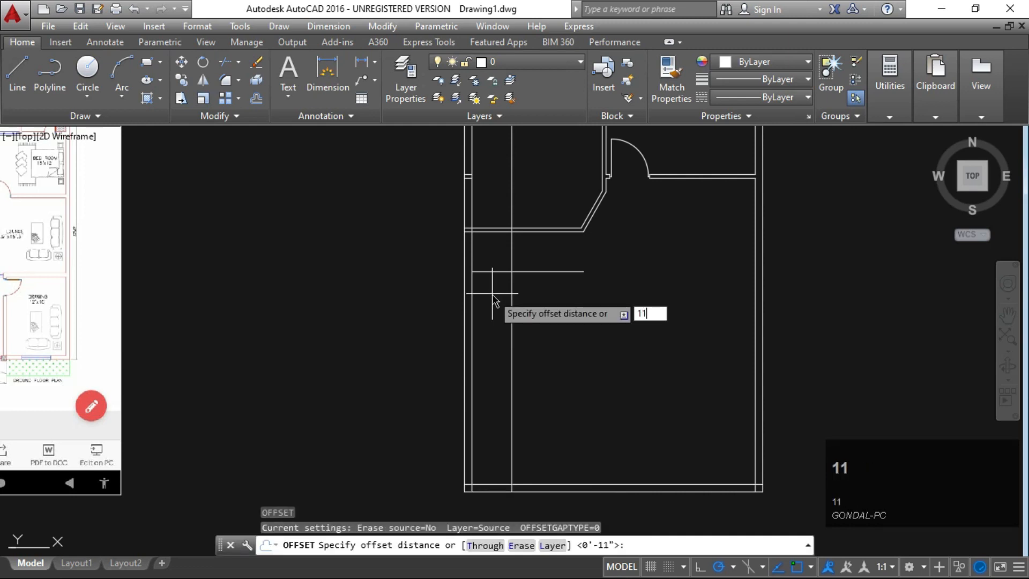
key("space")
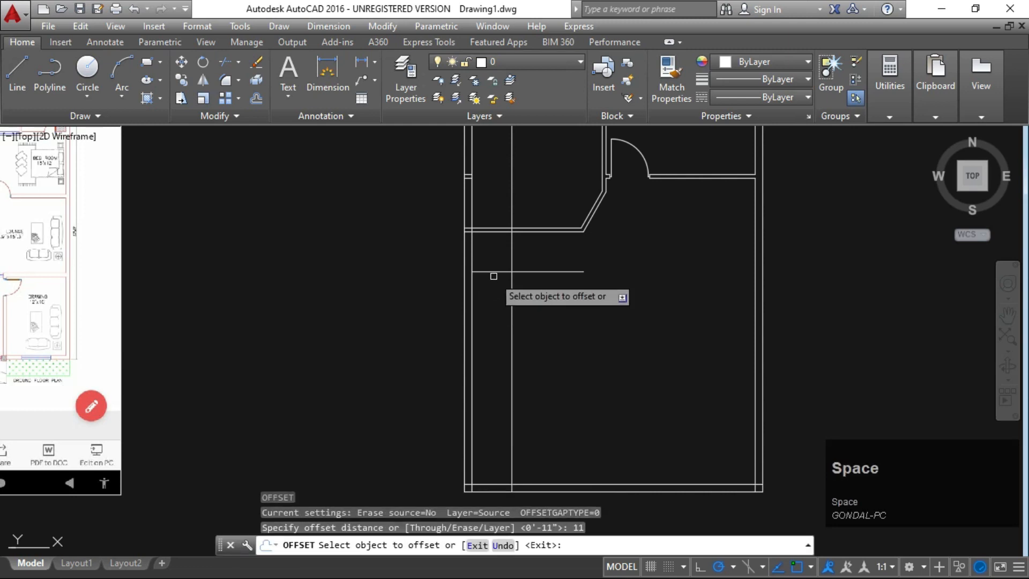
left_click(493, 272)
left_click(497, 286)
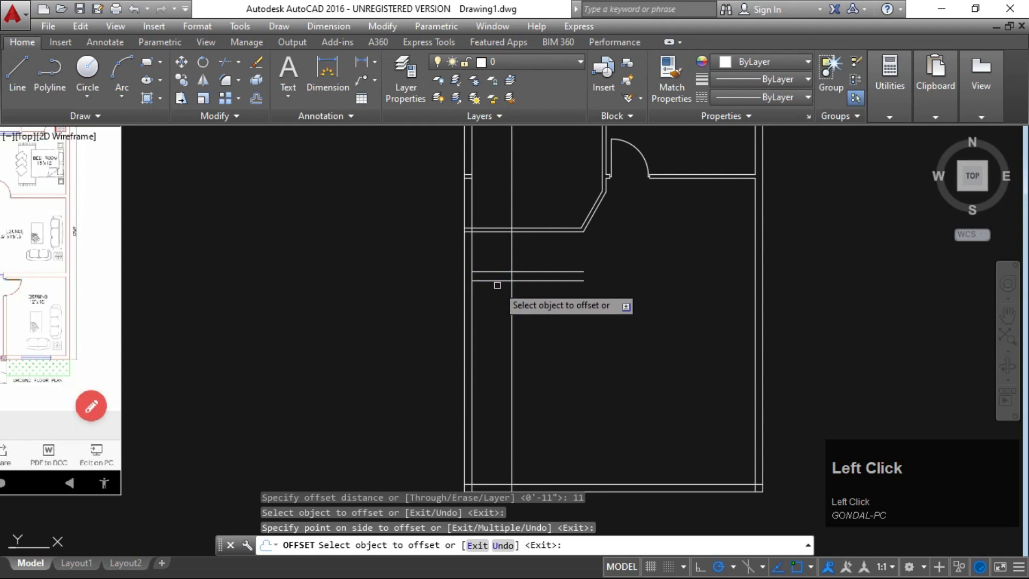
left_click(493, 280)
left_click(496, 298)
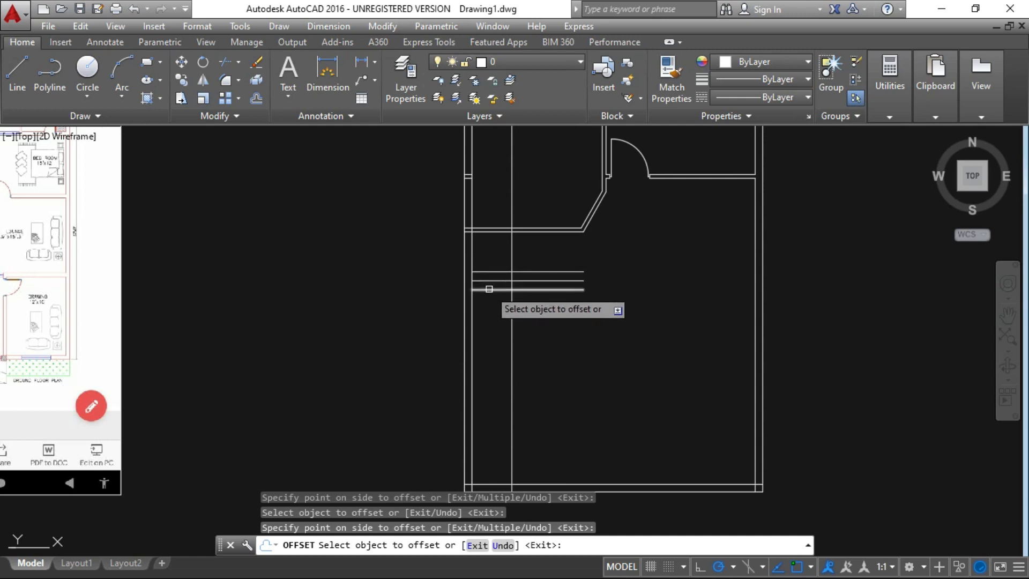
left_click(491, 289)
left_click(481, 322)
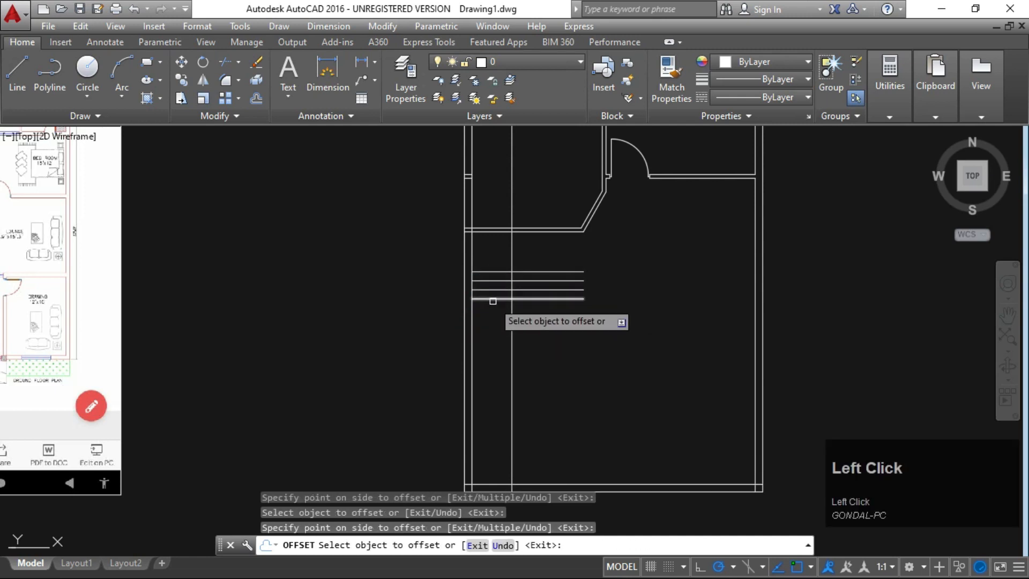
left_click(492, 299)
left_click(492, 316)
left_click(491, 308)
left_click(485, 327)
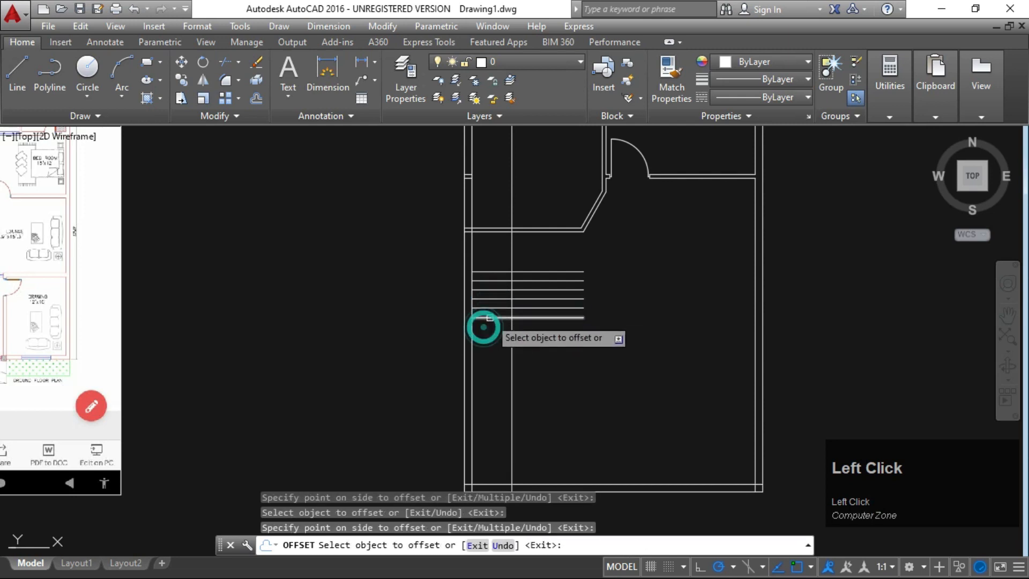
left_click(489, 318)
left_click(484, 330)
left_click(487, 327)
left_click(485, 347)
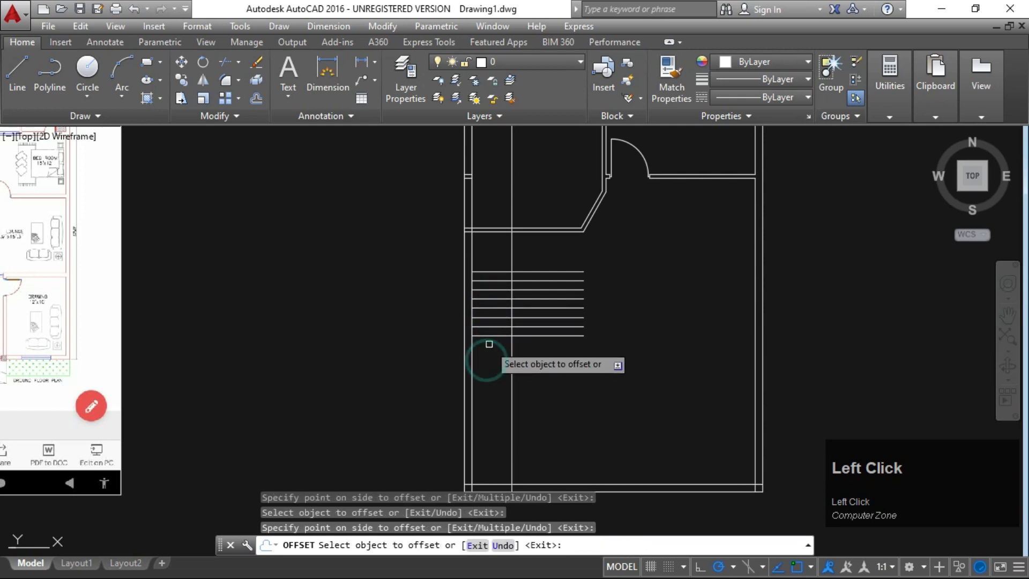
left_click(494, 336)
left_click(492, 351)
left_click(492, 345)
left_click(492, 360)
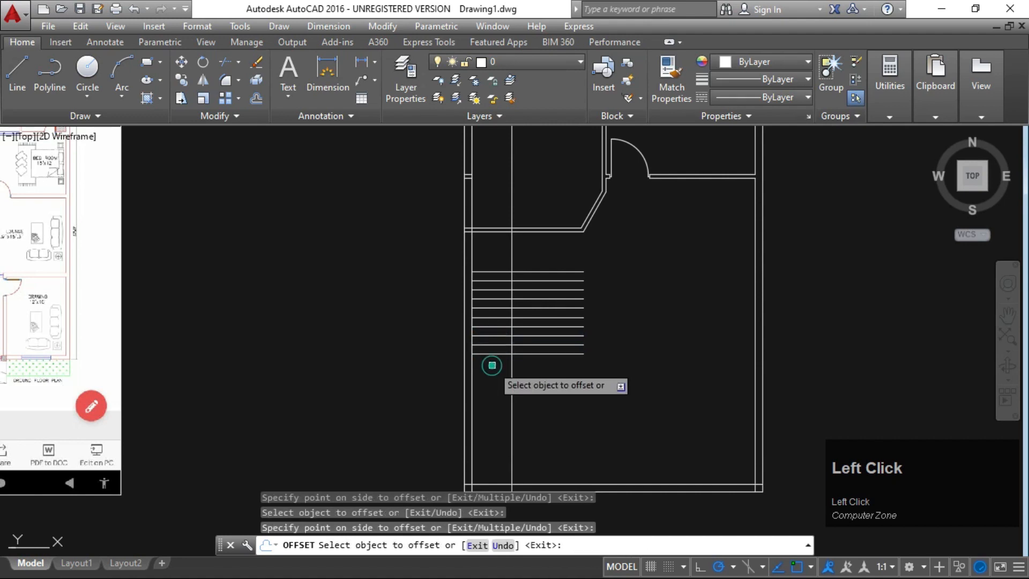
left_click(492, 354)
left_click(488, 371)
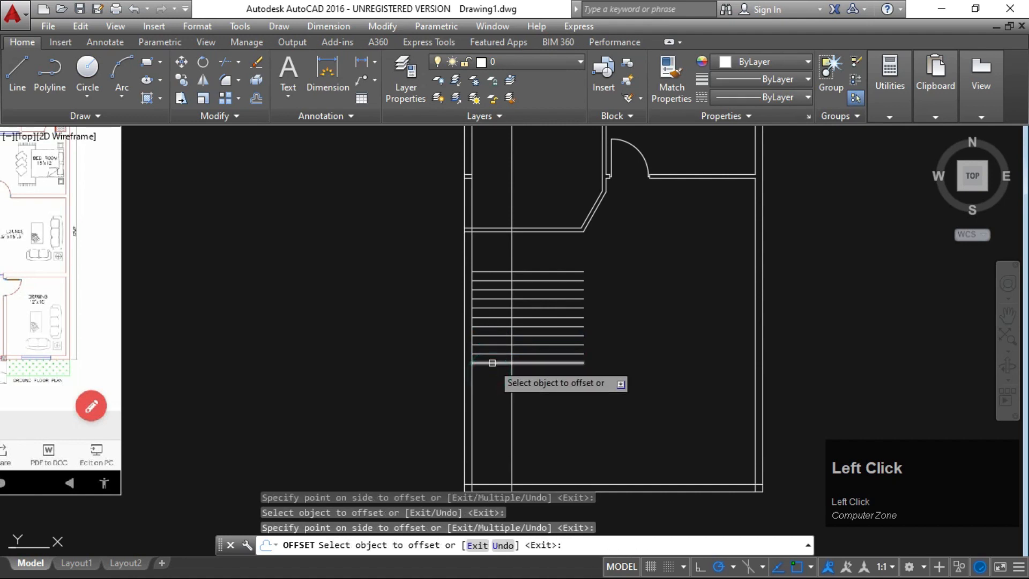
left_click(491, 364)
left_click(485, 375)
left_click(489, 372)
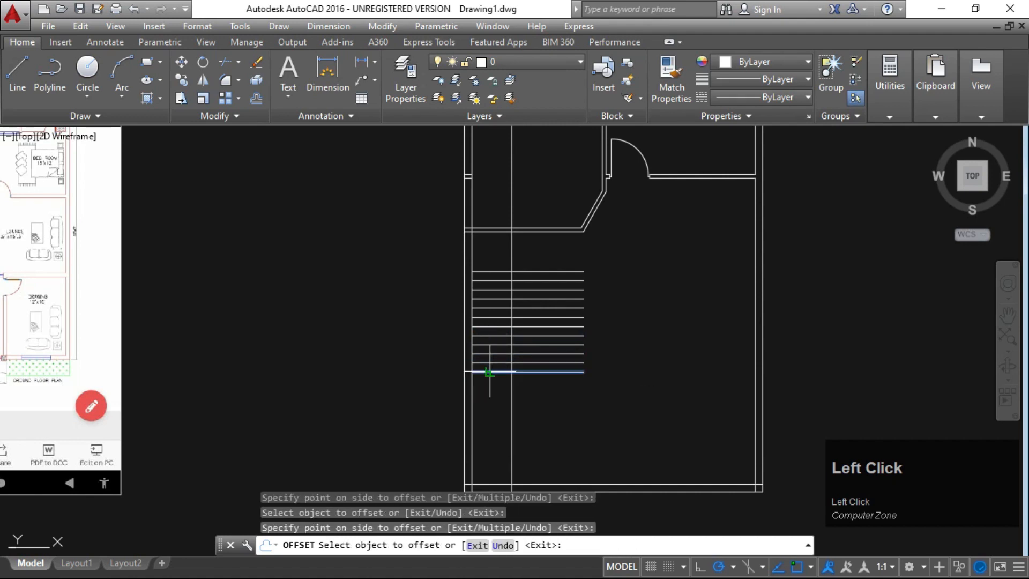
left_click(488, 383)
left_click(489, 381)
left_click(489, 393)
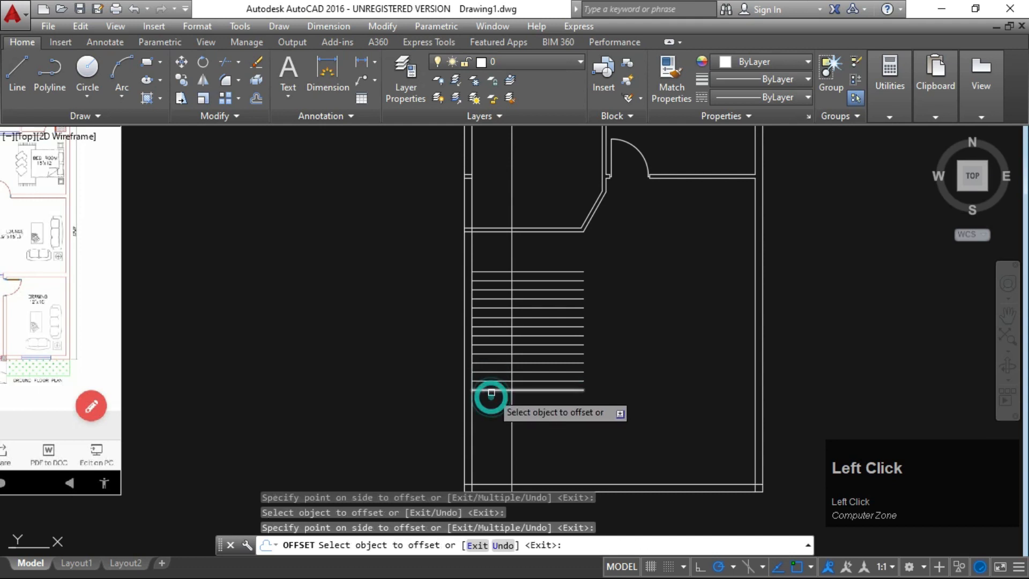
left_click(491, 390)
left_click(487, 397)
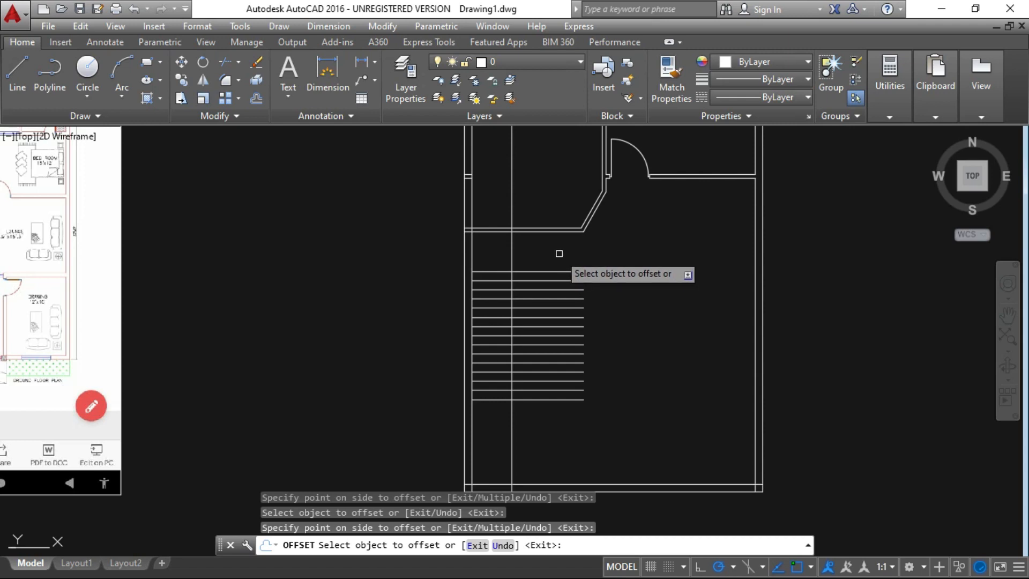
key("Escape")
key("Escape")
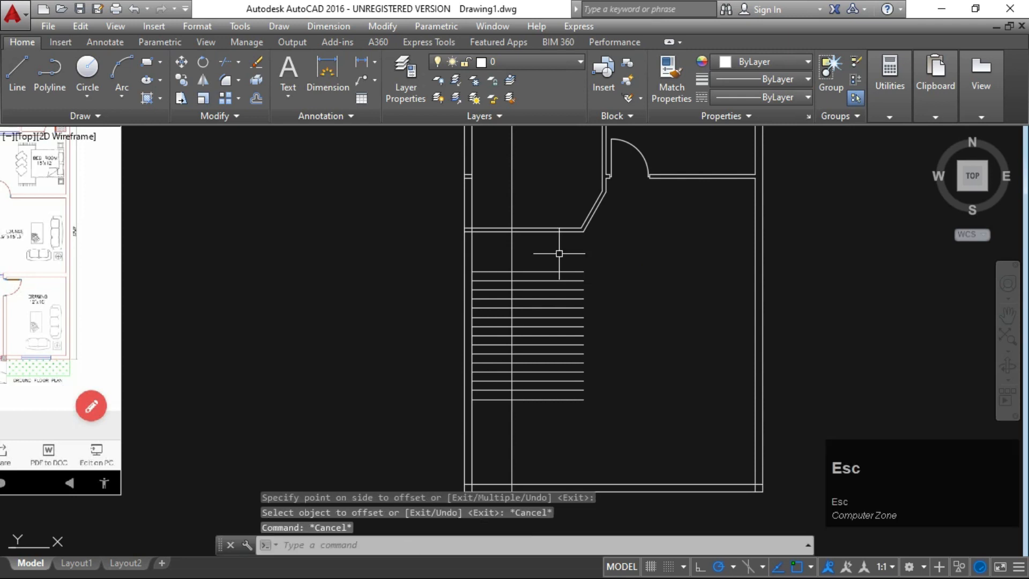
- Offset the vertical stair edge line 11 inches away from the left wall six times, each from the previous copy
key("space")
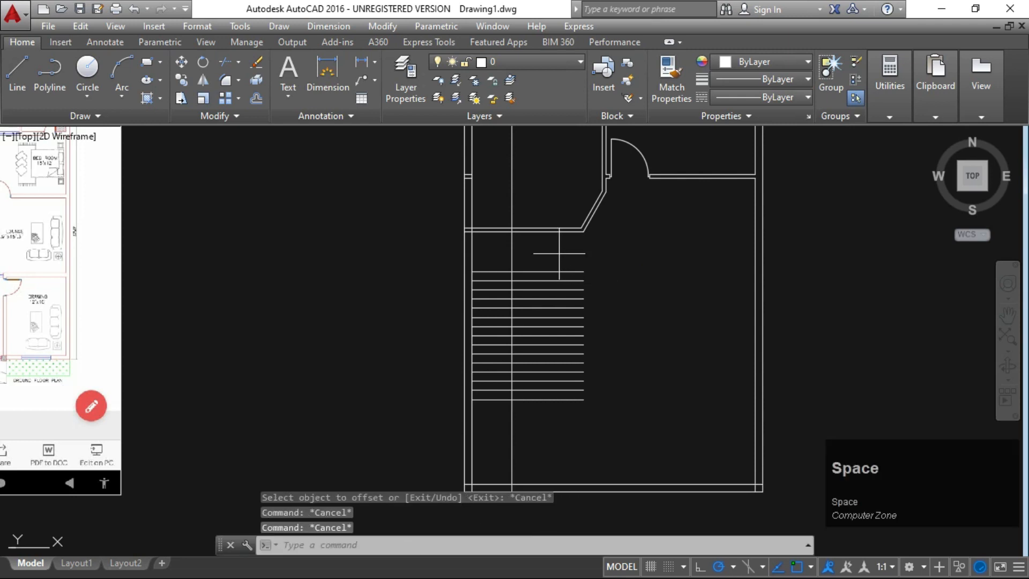
type("11")
key("space")
key("space")
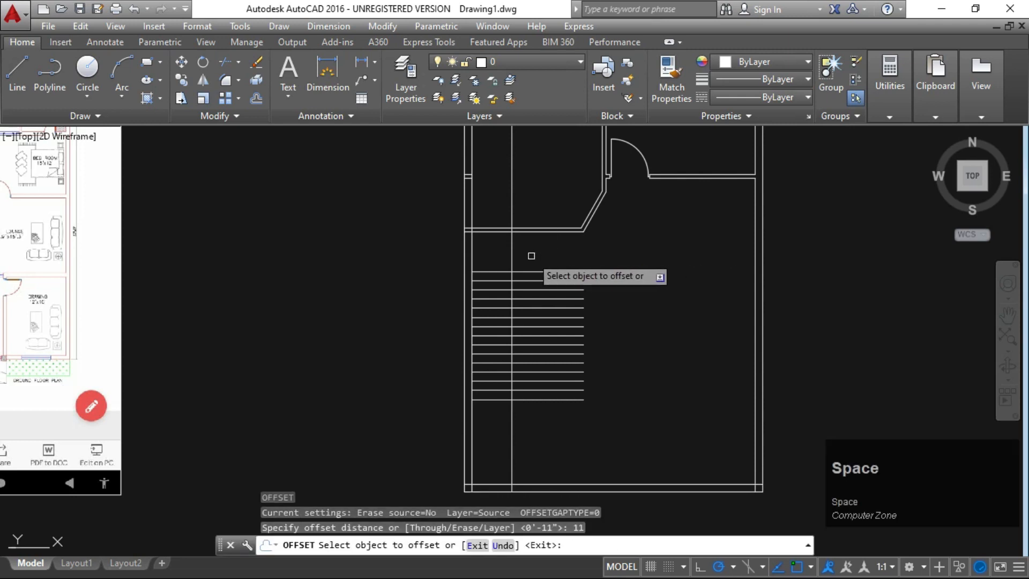
left_click(511, 252)
left_click(542, 253)
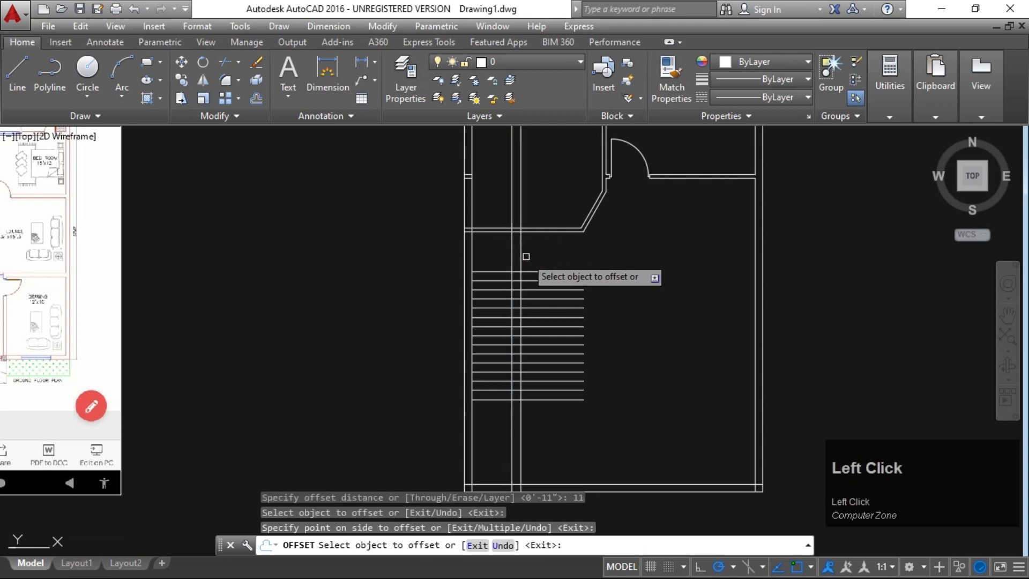
left_click(521, 253)
left_click(534, 255)
left_click(530, 258)
left_click(545, 257)
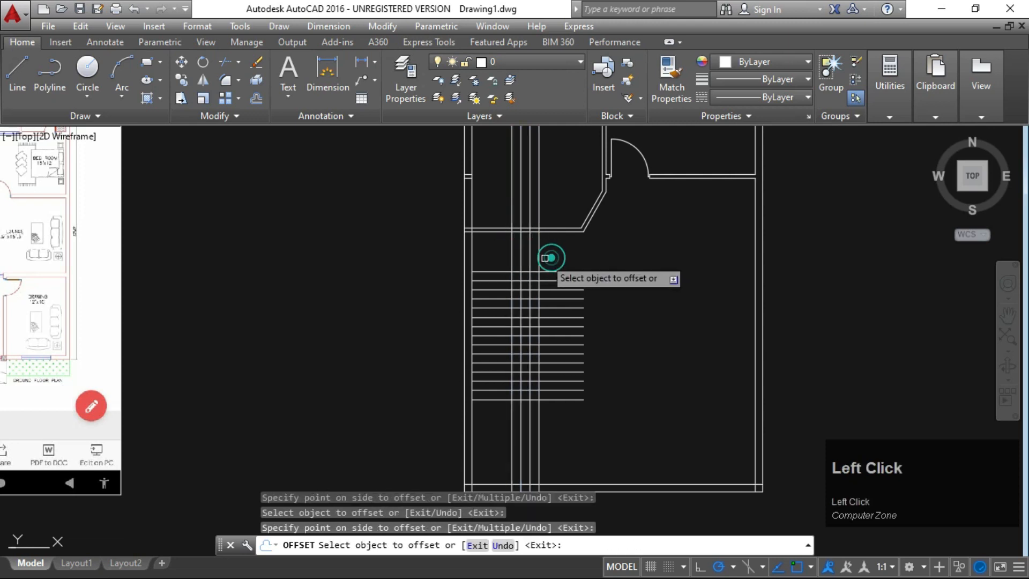
left_click(538, 253)
left_click(551, 257)
left_click(549, 257)
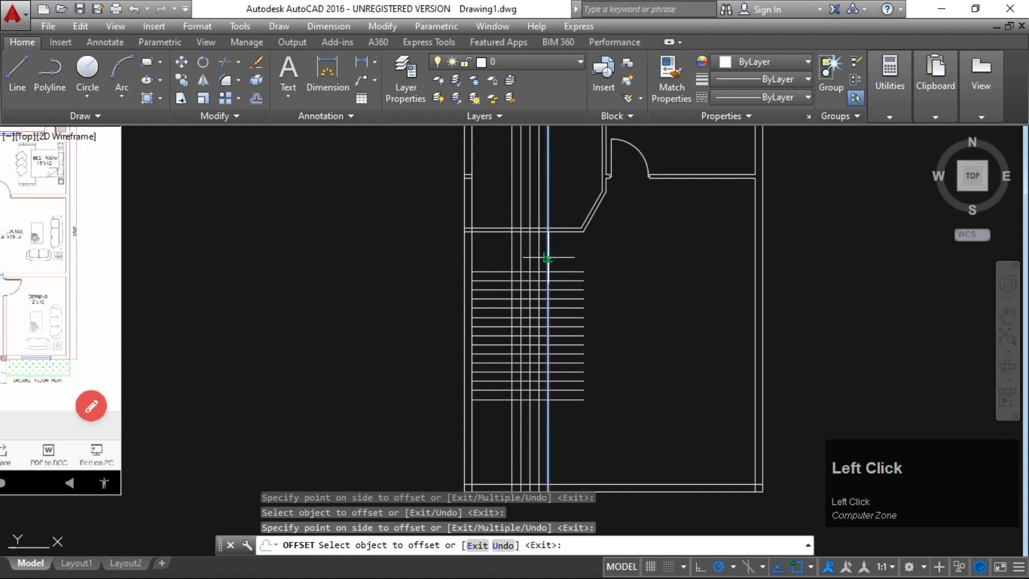
left_click(556, 257)
left_click(557, 257)
left_click(576, 256)
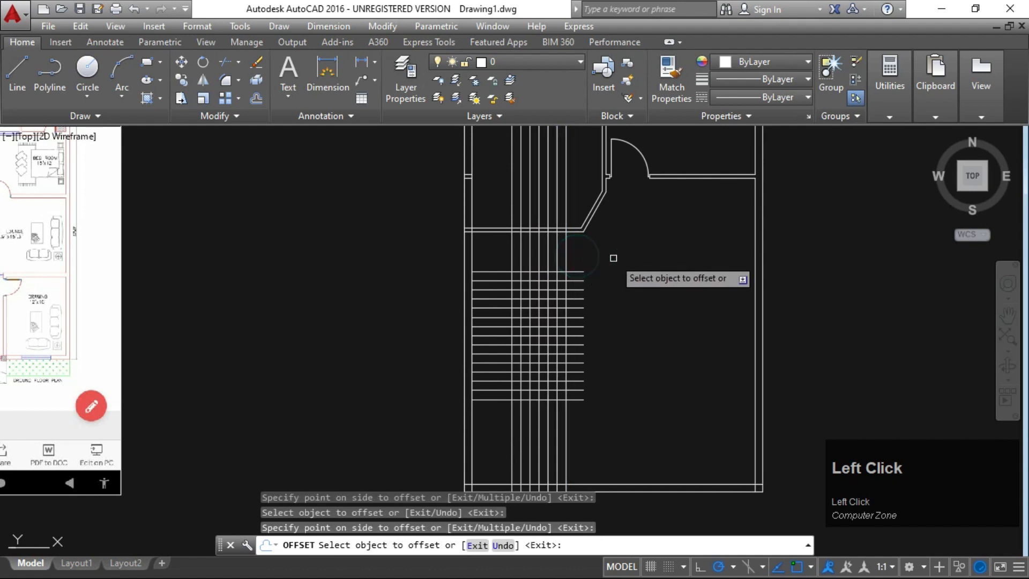
key("Escape")
key("Escape")
key("Escape")
- Trim the vertical stair lines inside the angled-wall room and within the thickness of its bottom wall
type("tr")
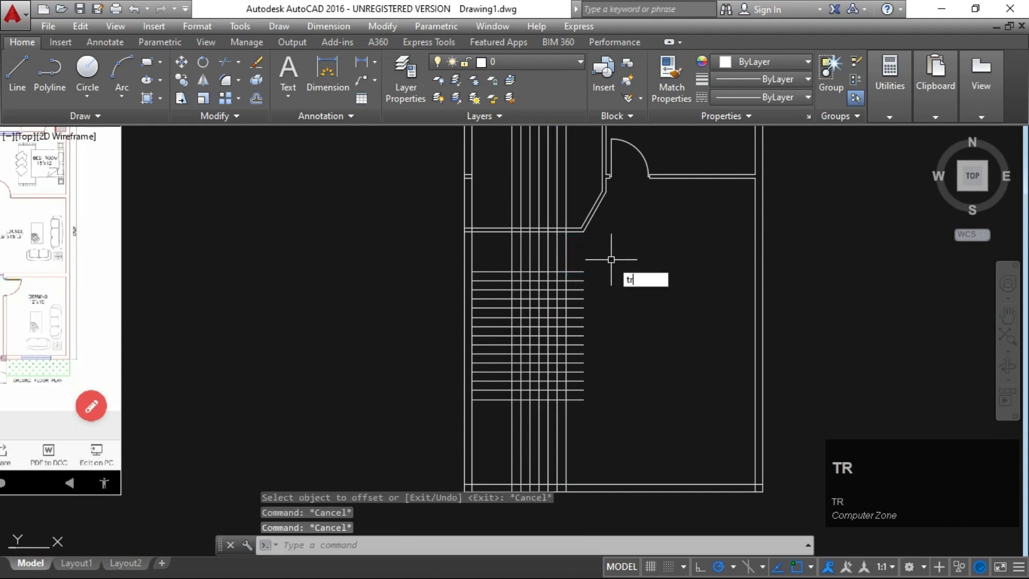
key("space")
key("space")
left_click(580, 188)
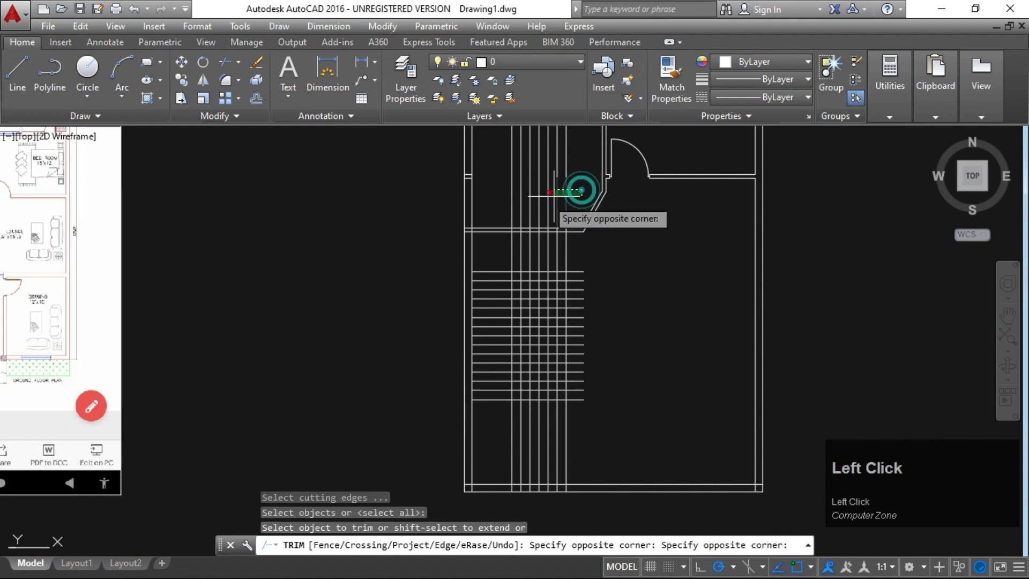
left_click(502, 203)
scroll(523, 222, "up", 3)
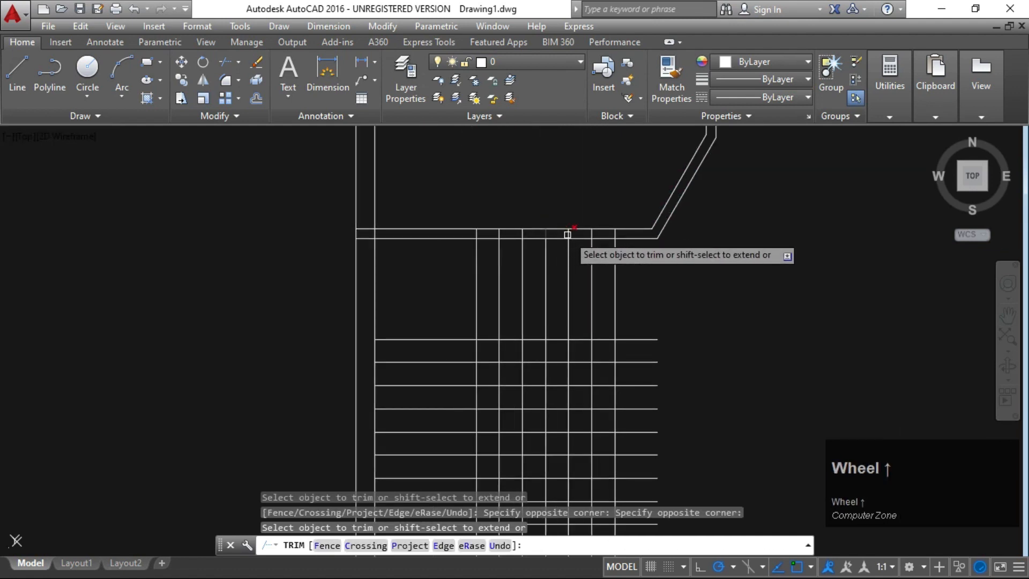
scroll(564, 230, "up", 8)
left_click(633, 220)
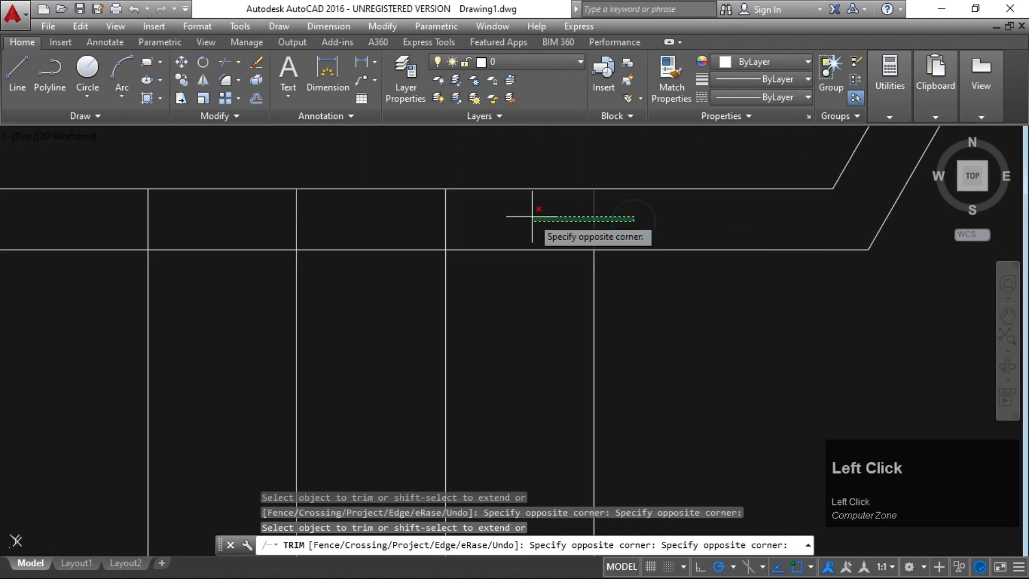
scroll(535, 213, "down", 4)
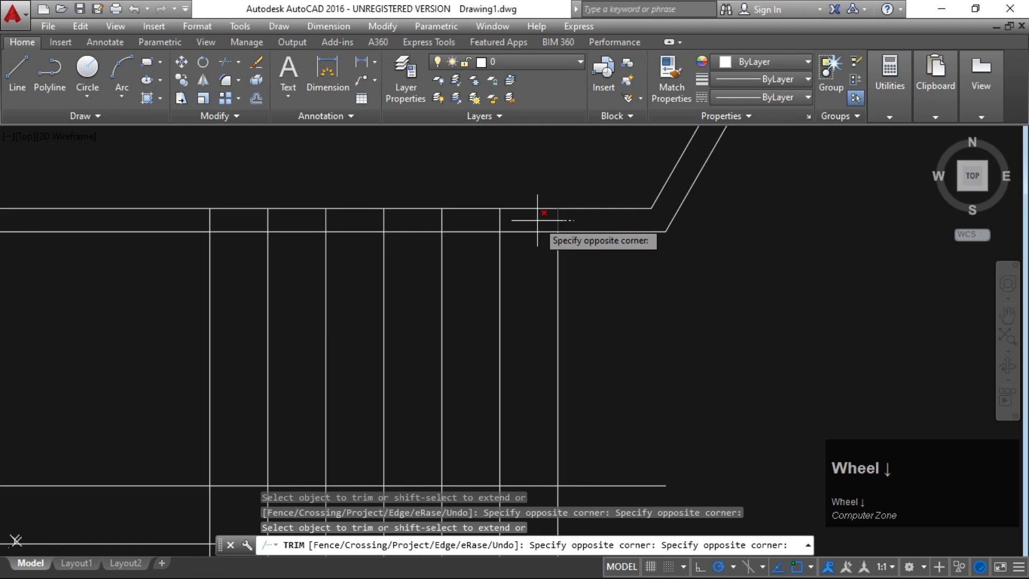
left_click(200, 223)
- Trim the added vertical lines between the two uppermost tread lines, and the uppermost tread line's overhang past the outermost vertical
scroll(408, 224, "down", 5)
scroll(435, 302, "up", 4)
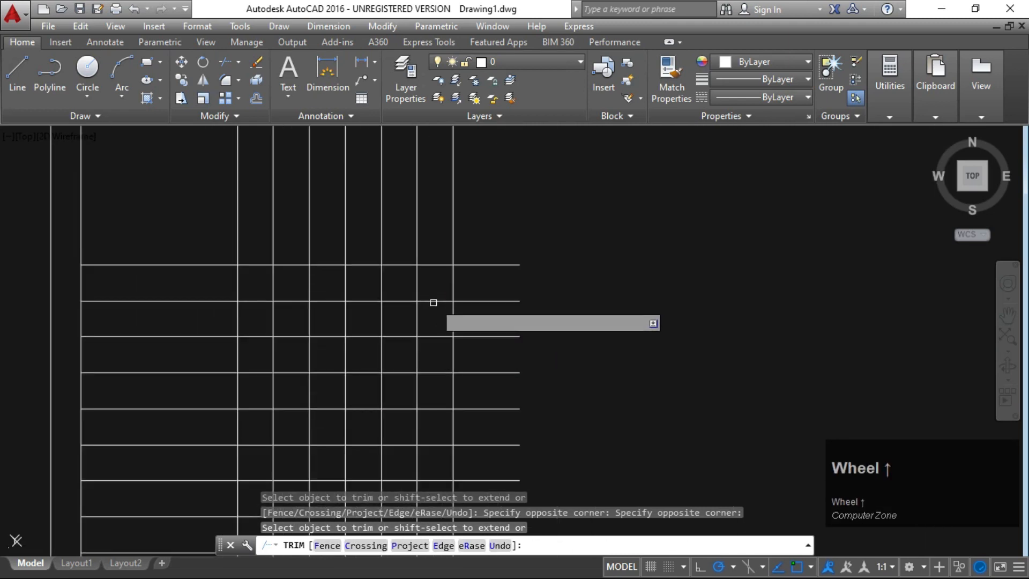
left_click(465, 279)
left_click(262, 293)
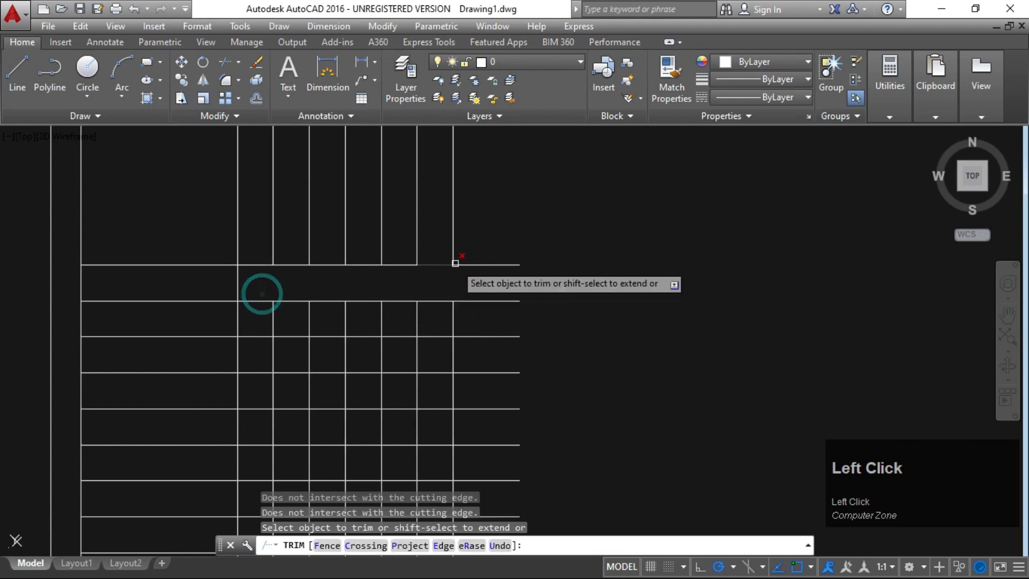
left_click(488, 240)
left_click(464, 275)
- Trim the horizontal tread lines from the second one down where they cross beyond the lower flight's edge line
scroll(374, 275, "down", 5)
scroll(373, 275, "up", 4)
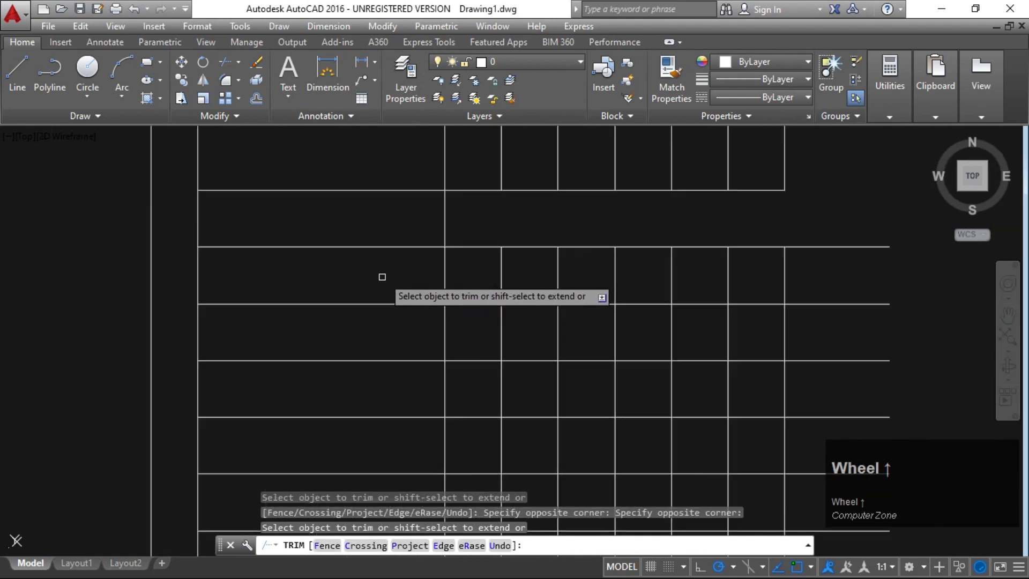
left_click(471, 236)
scroll(480, 262, "down", 4)
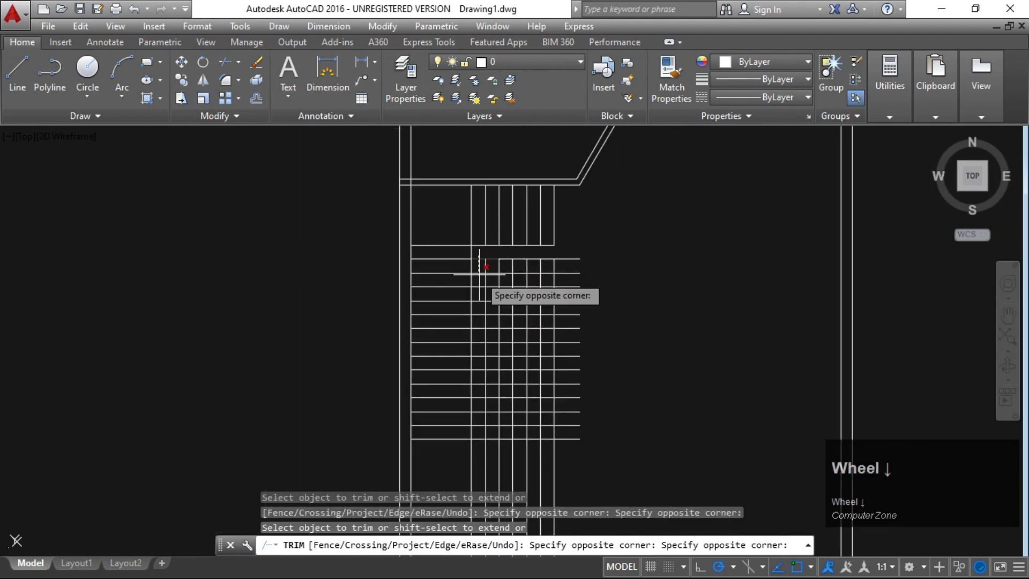
left_click(486, 444)
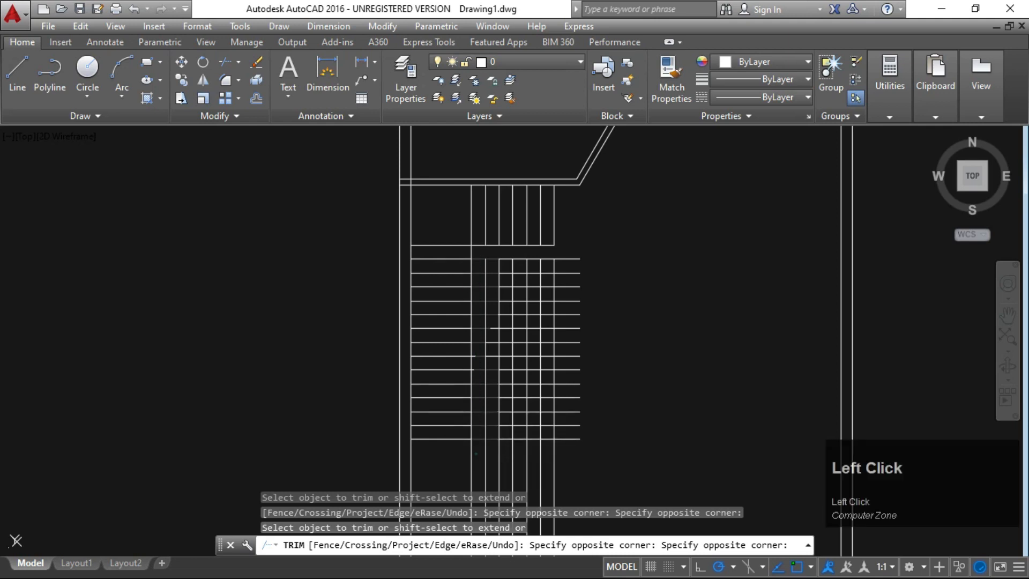
- Trim all the vertical stair lines below the lowest tread line
left_click(576, 446)
left_click(437, 462)
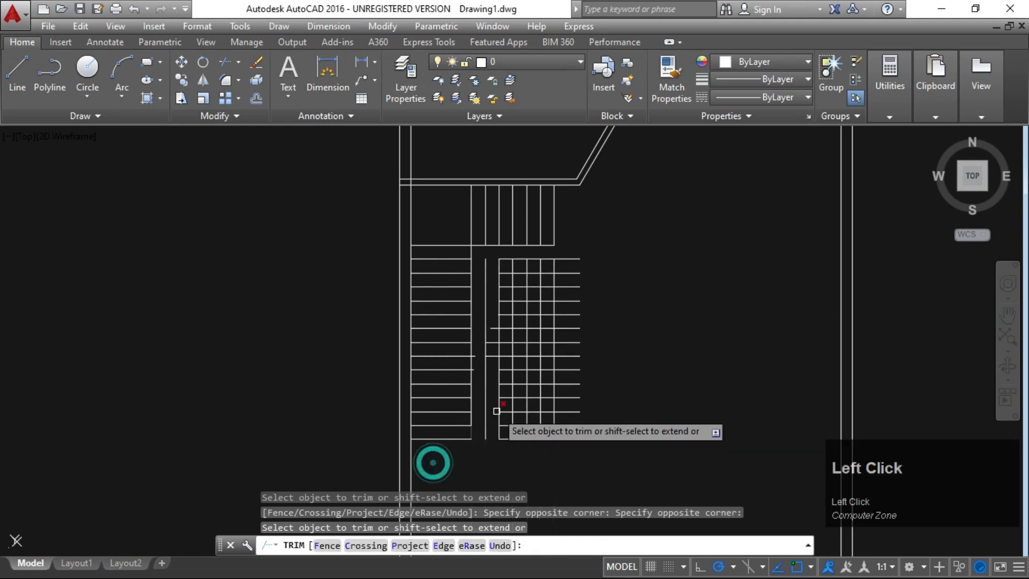
key("Escape")
- Erase the leftover grid of vertical and horizontal line pieces beyond the lower flight's edge line, below the upper flight
left_click(603, 239)
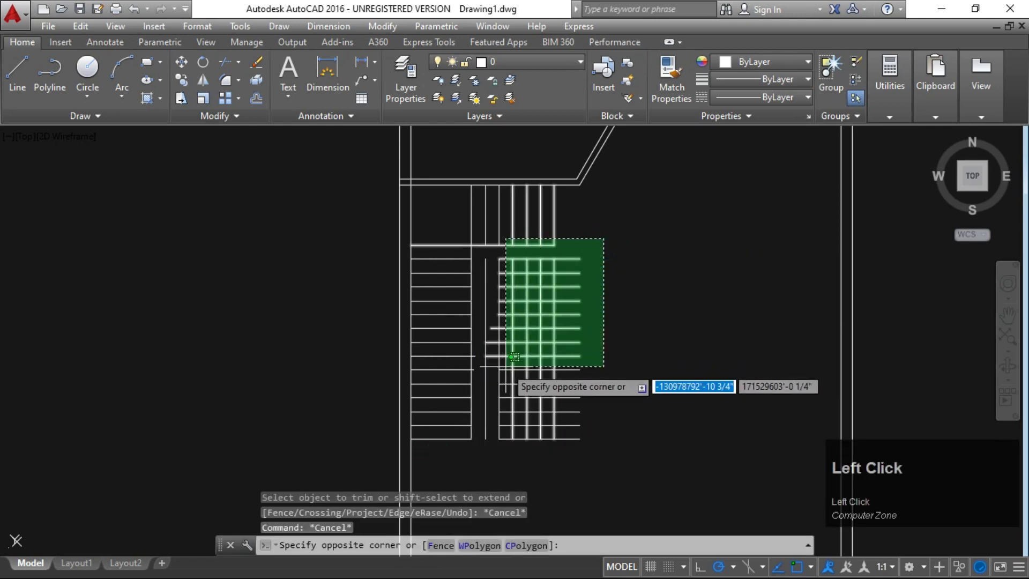
key("Escape")
left_click(614, 261)
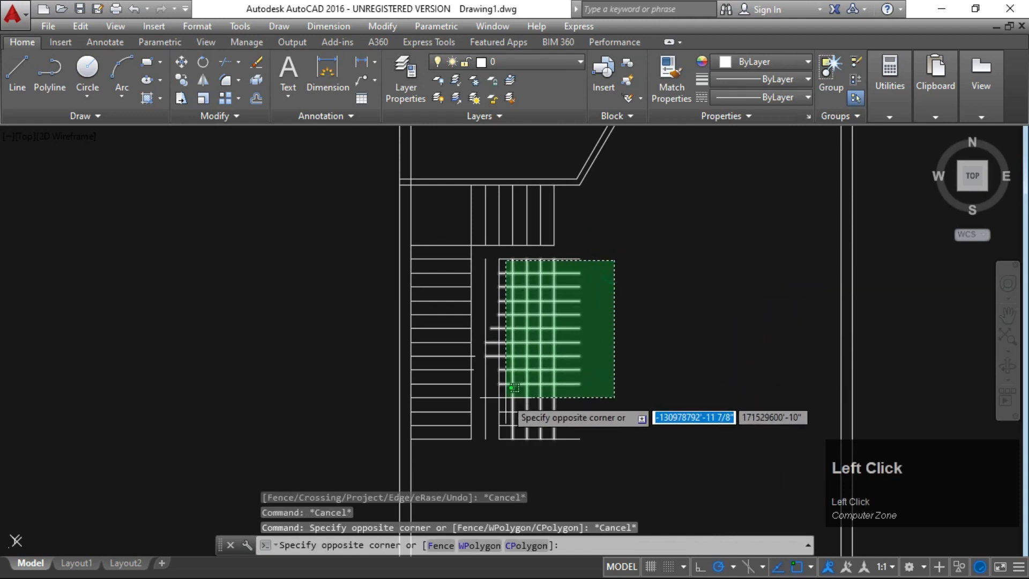
left_click(483, 442)
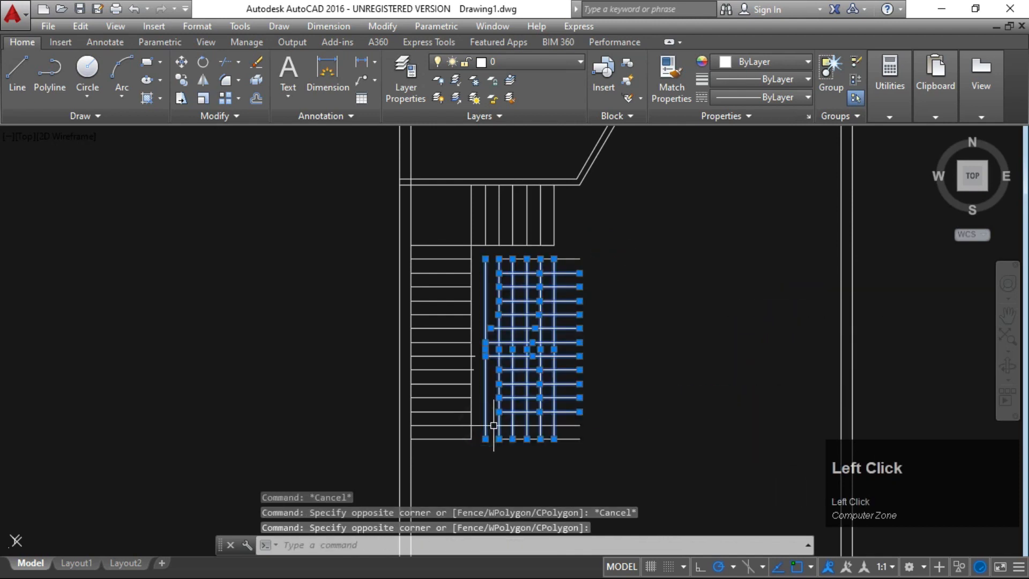
key("BackSpace")
key("Delete")
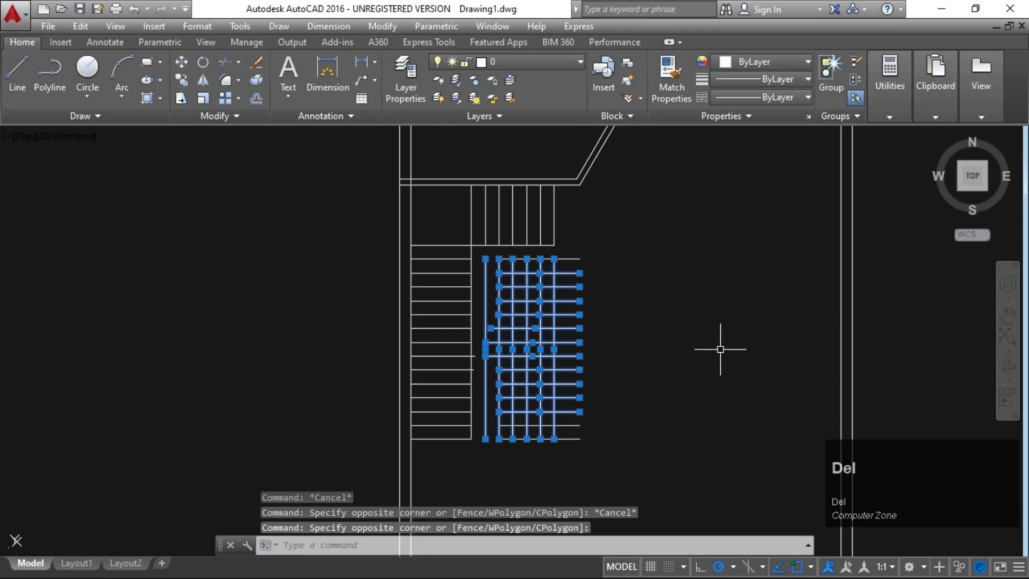
key("Delete")
- Erase the remaining loose horizontal line pieces near the lowest treads and just below the upper flight
left_click(692, 350)
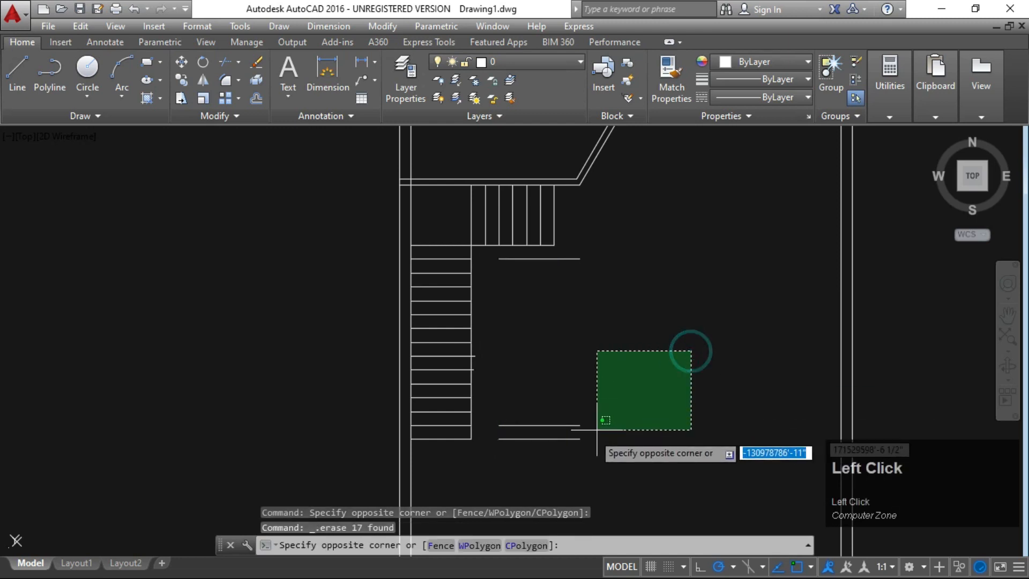
left_click(520, 455)
key("Delete")
left_click(604, 252)
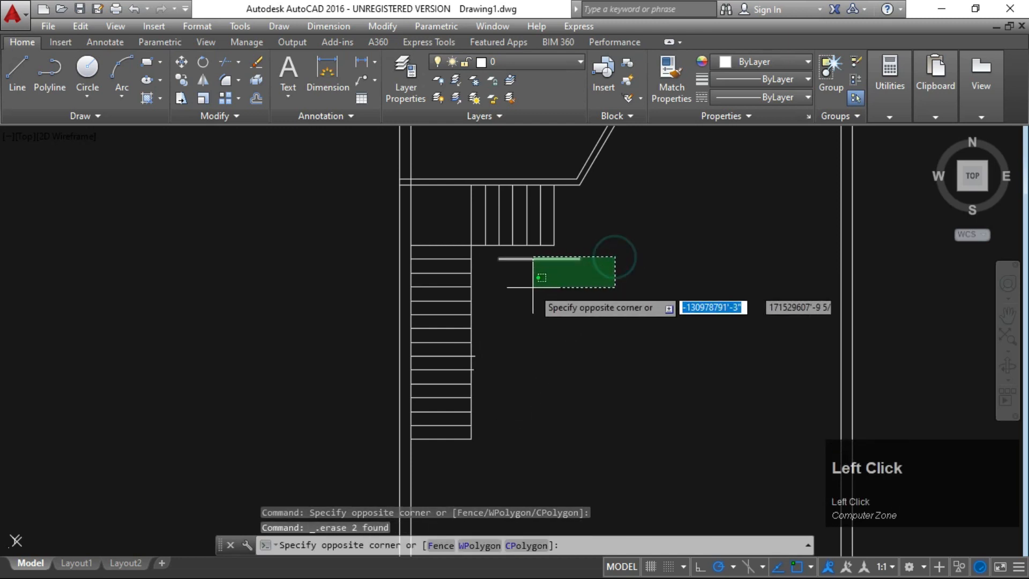
left_click(530, 287)
key("Delete")
- Trim the two short tread overhangs that stick out past the lower flight's edge line
scroll(446, 388, "up", 6)
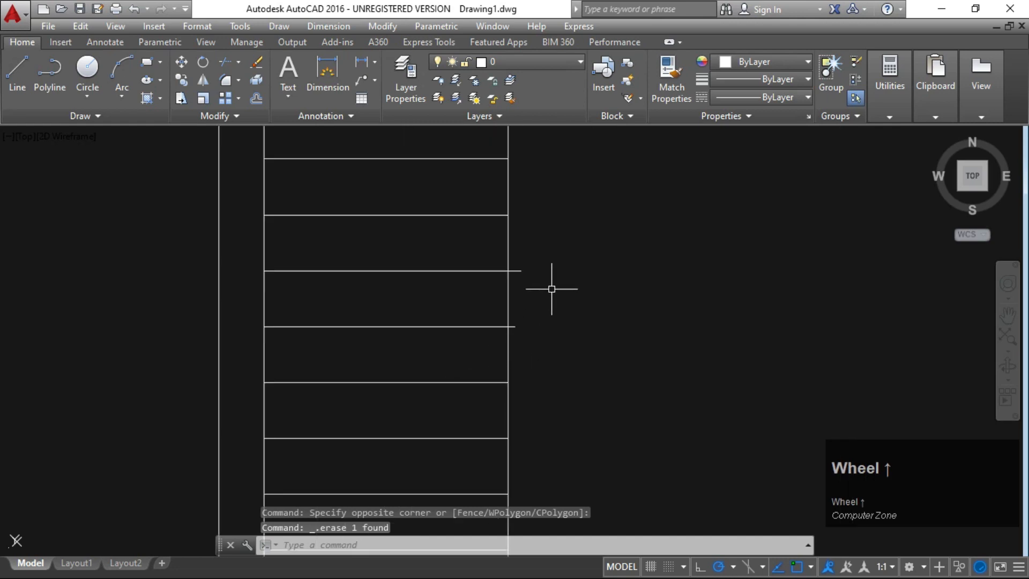
type("tr")
key("space")
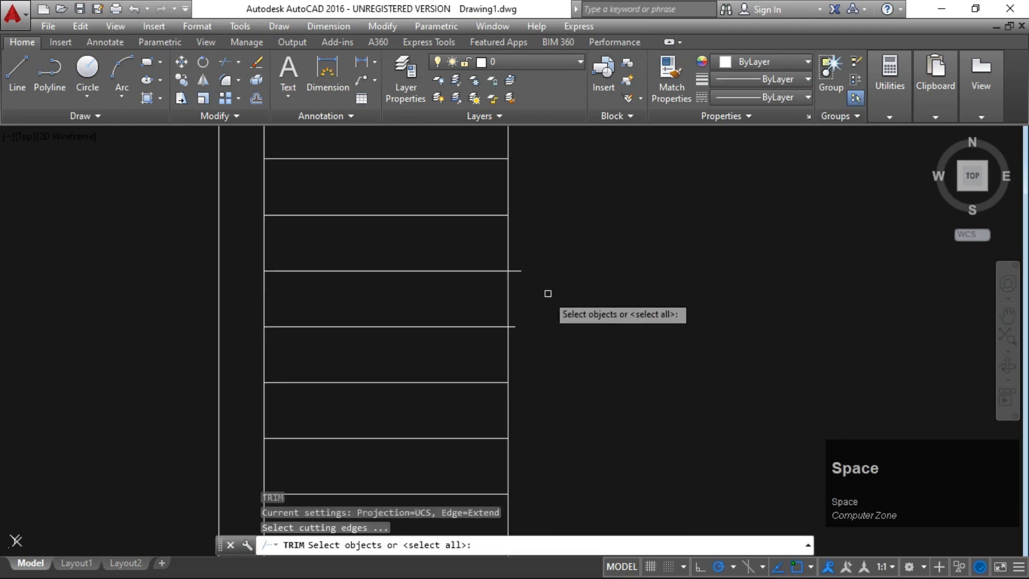
key("space")
left_click(517, 322)
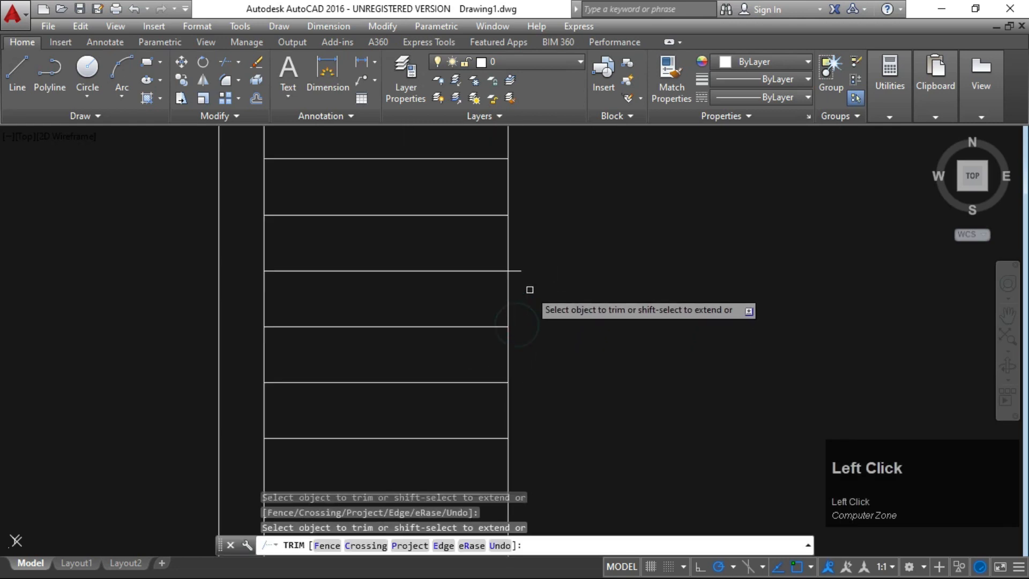
left_click(513, 269)
scroll(552, 271, "down", 8)
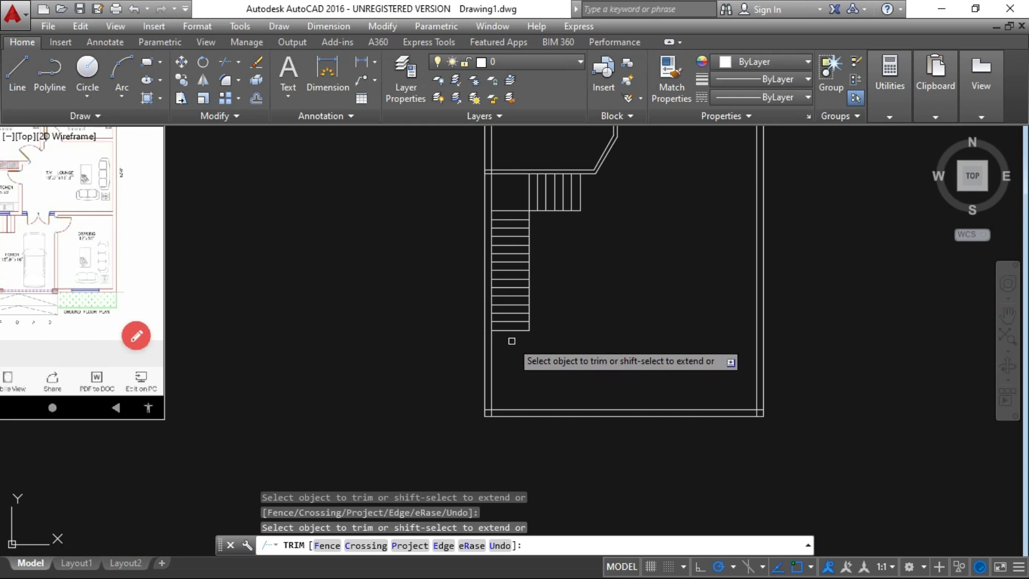
scroll(512, 340, "up", 2)
scroll(507, 311, "down", 4)
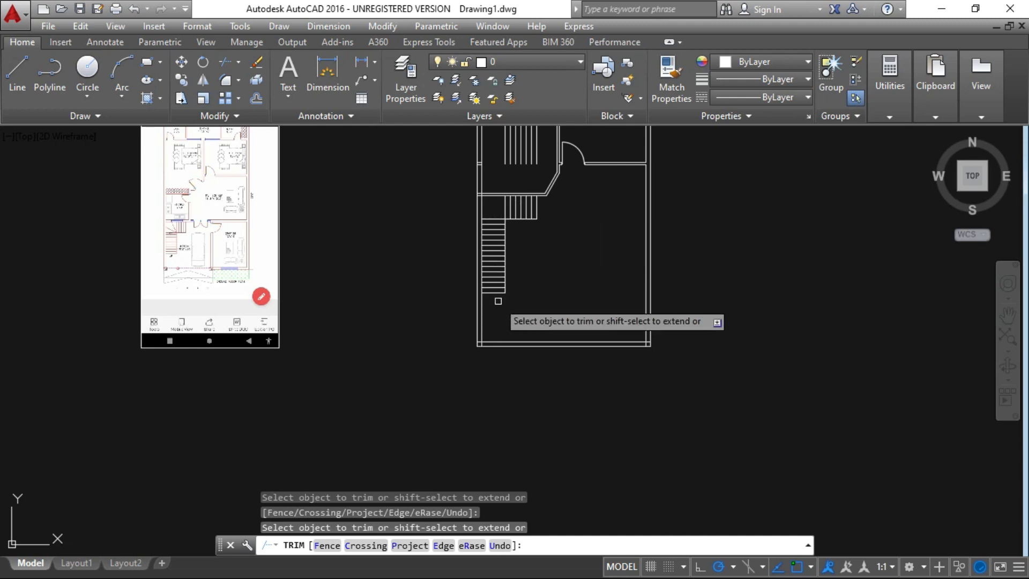
key("Escape")
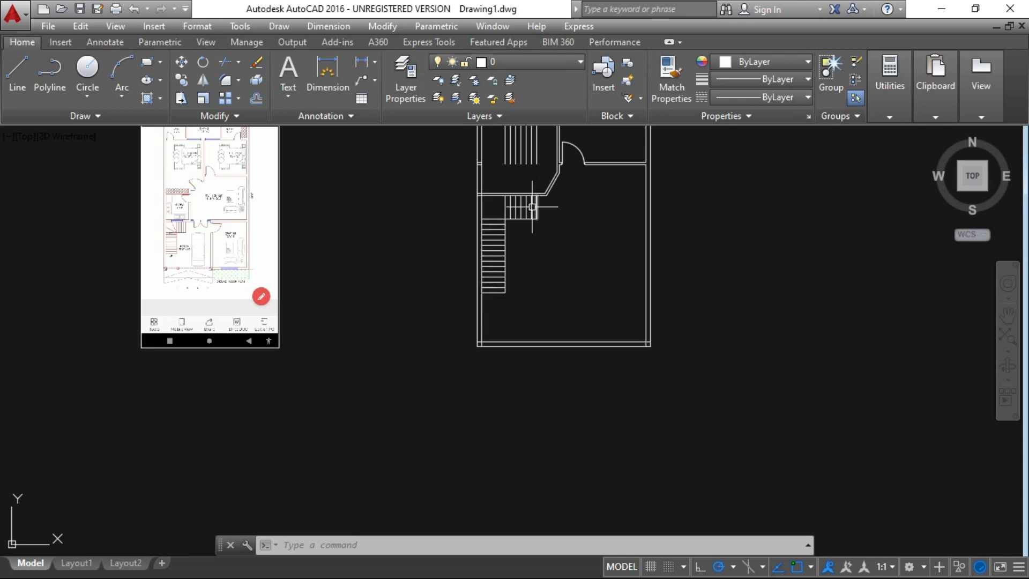
mouse_move(490, 256)
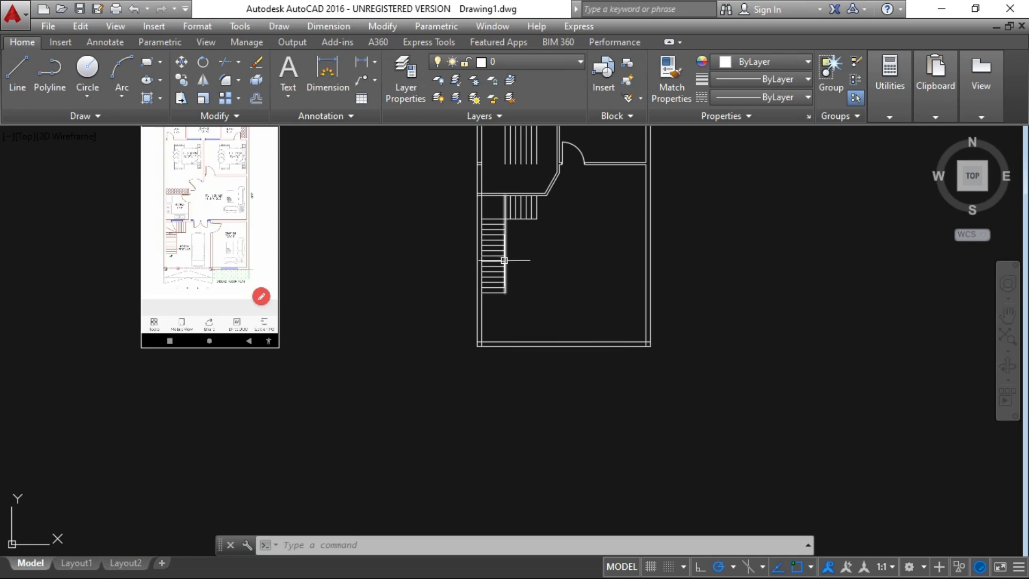
scroll(504, 262, "up", 4)
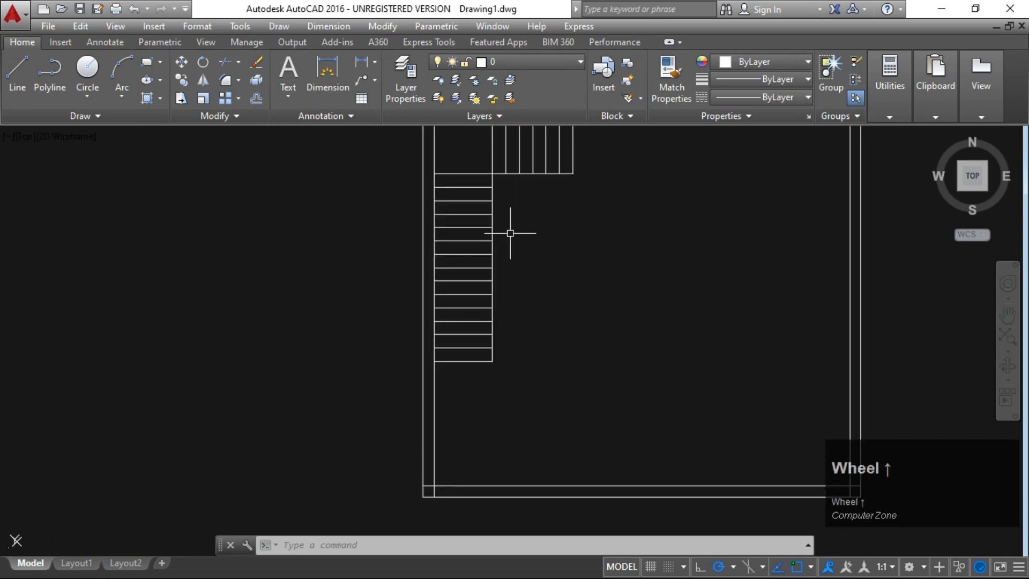
scroll(489, 193, "down", 2)
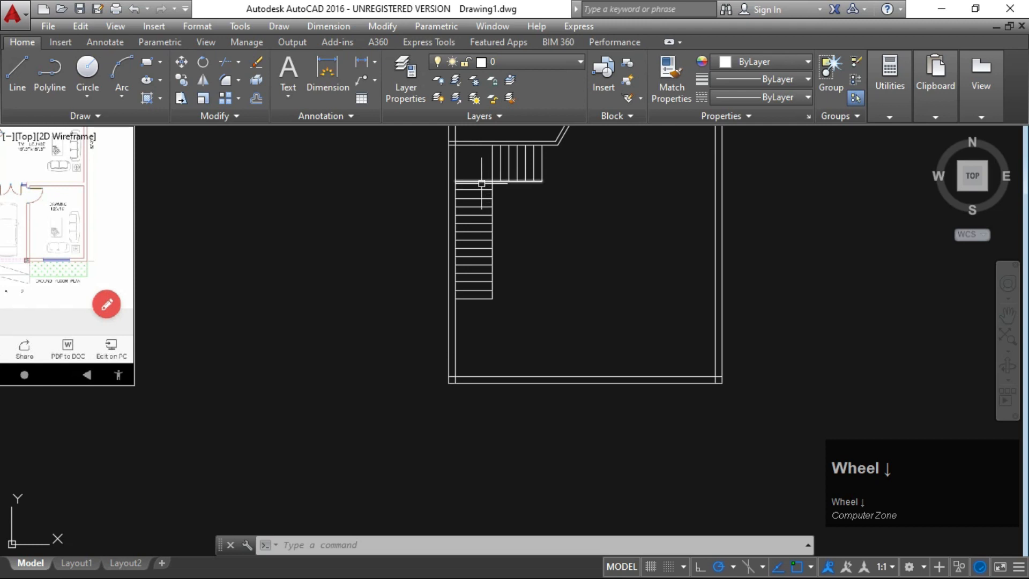
scroll(498, 187, "up", 1)
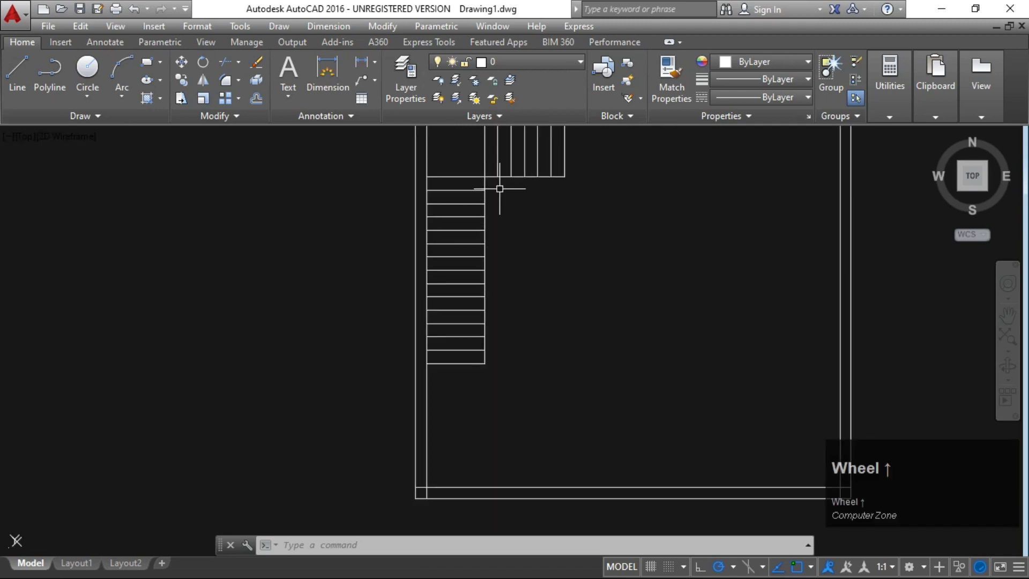
scroll(500, 190, "down", 2)
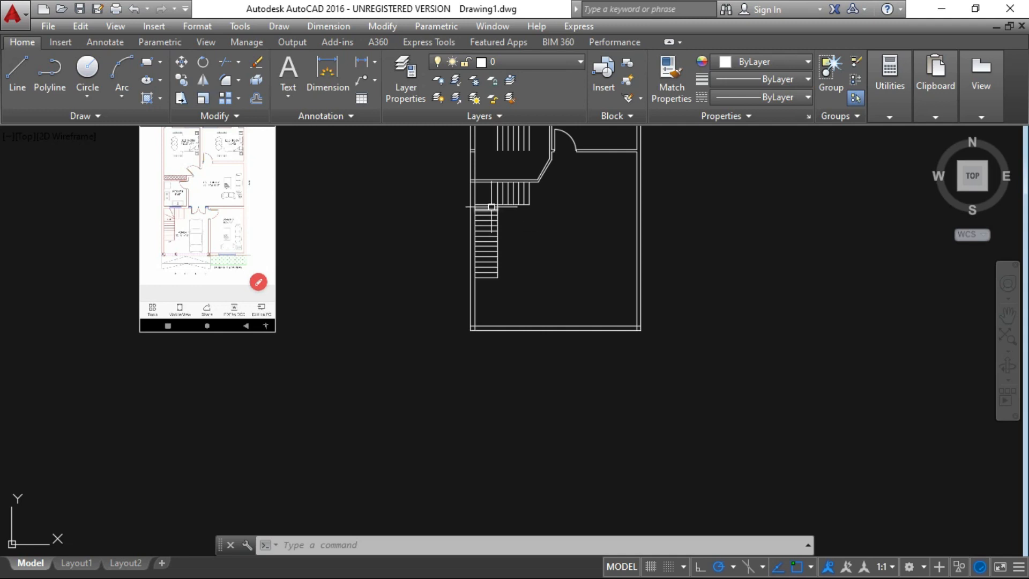
- Erase the outermost vertical tread line at the open end of the upper flight
scroll(528, 196, "up", 6)
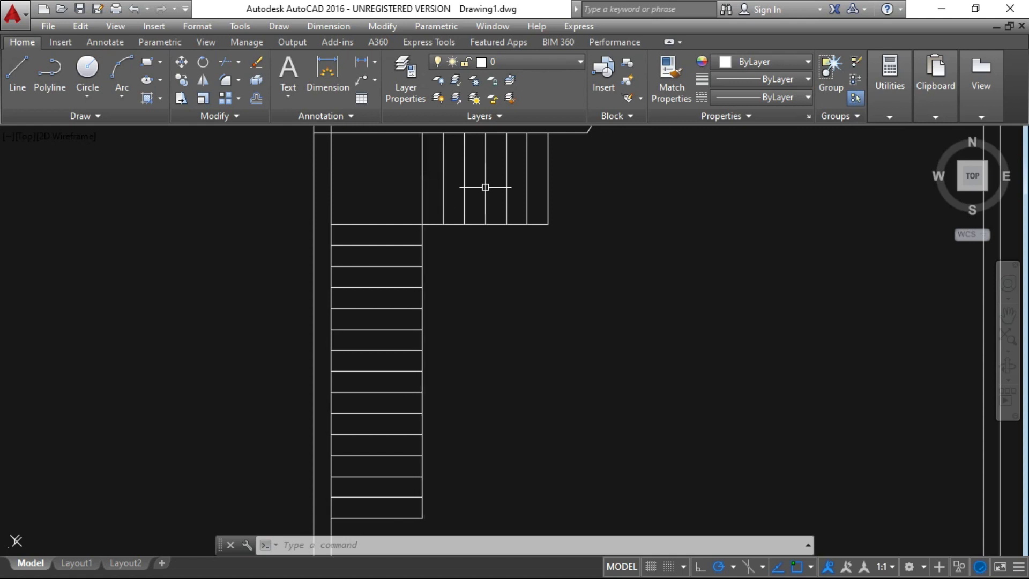
left_click(563, 179)
left_click(533, 199)
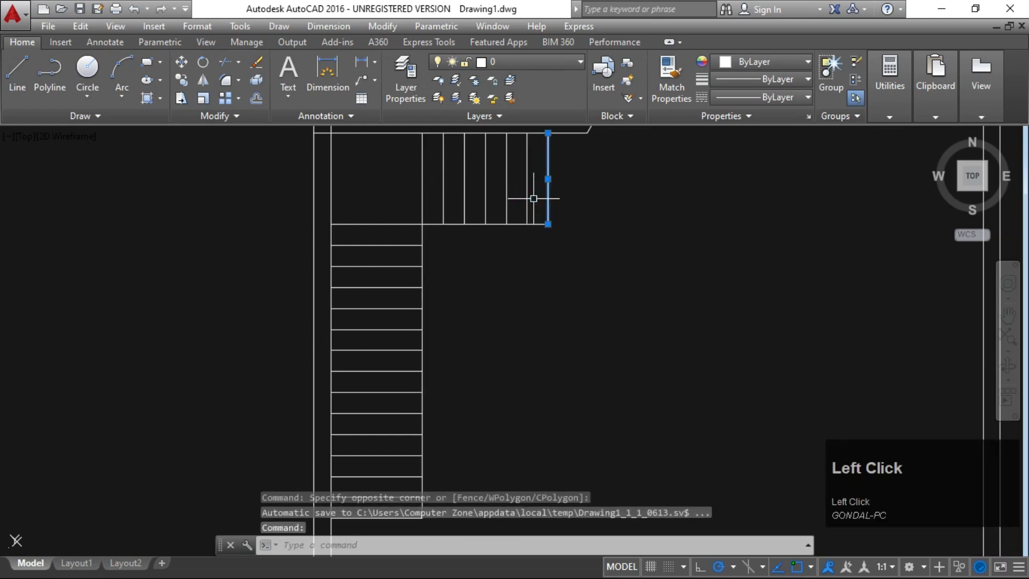
key("Delete")
key("Escape")
key("Escape")
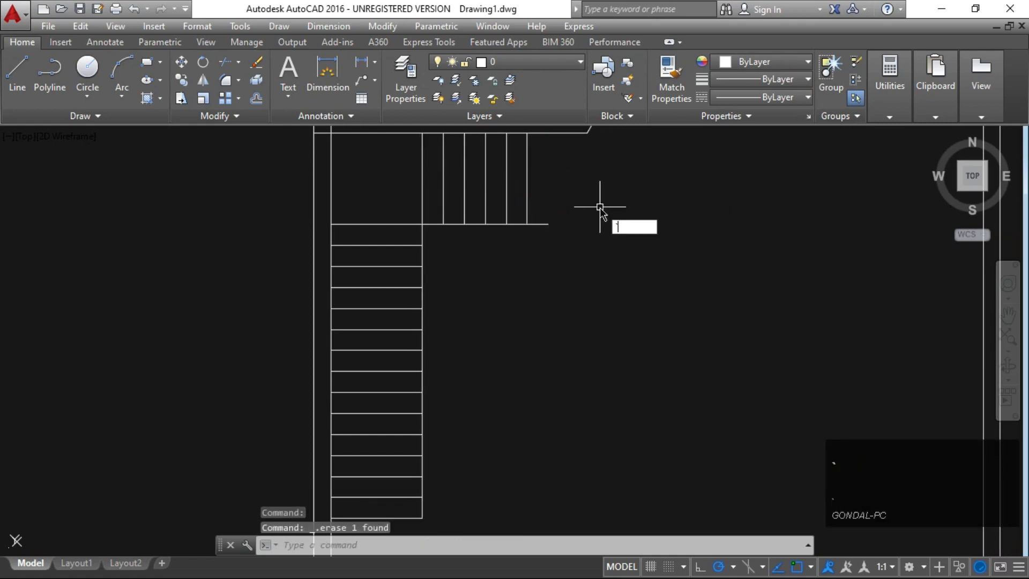
- Trim the upper flight's bottom edge line where it extends past the last vertical tread line
type("tr")
key("space")
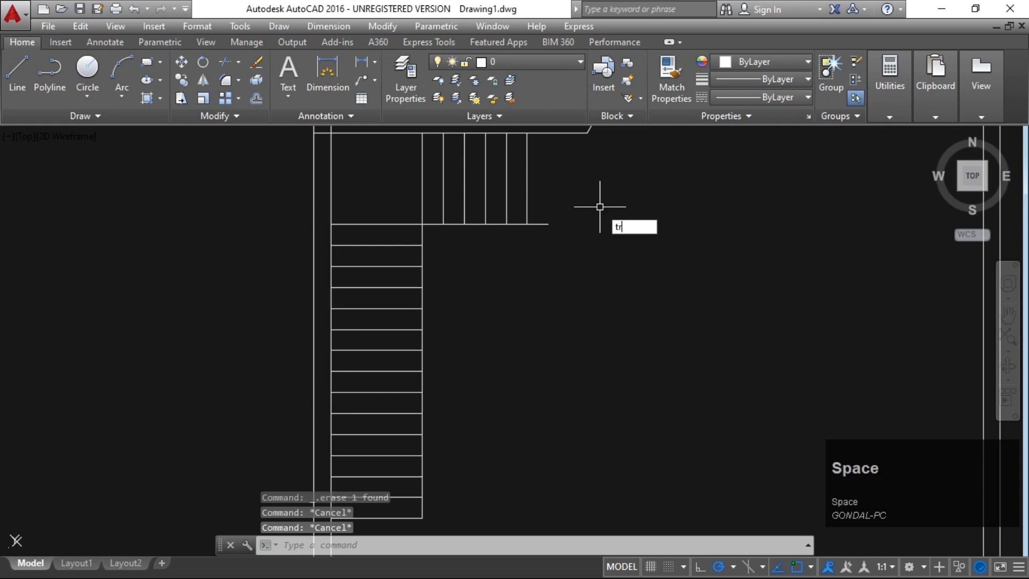
key("space")
left_click(580, 208)
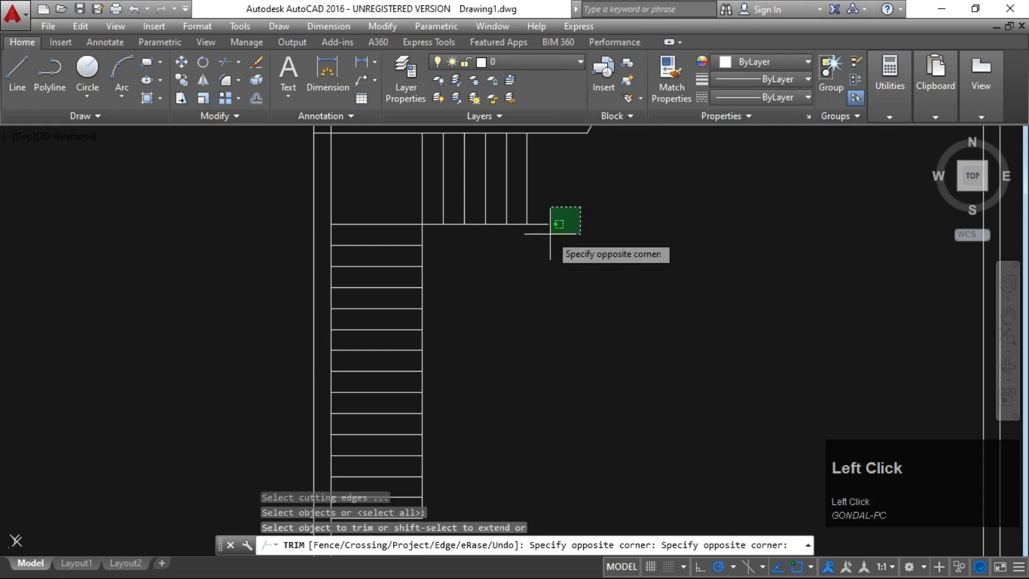
left_click(544, 235)
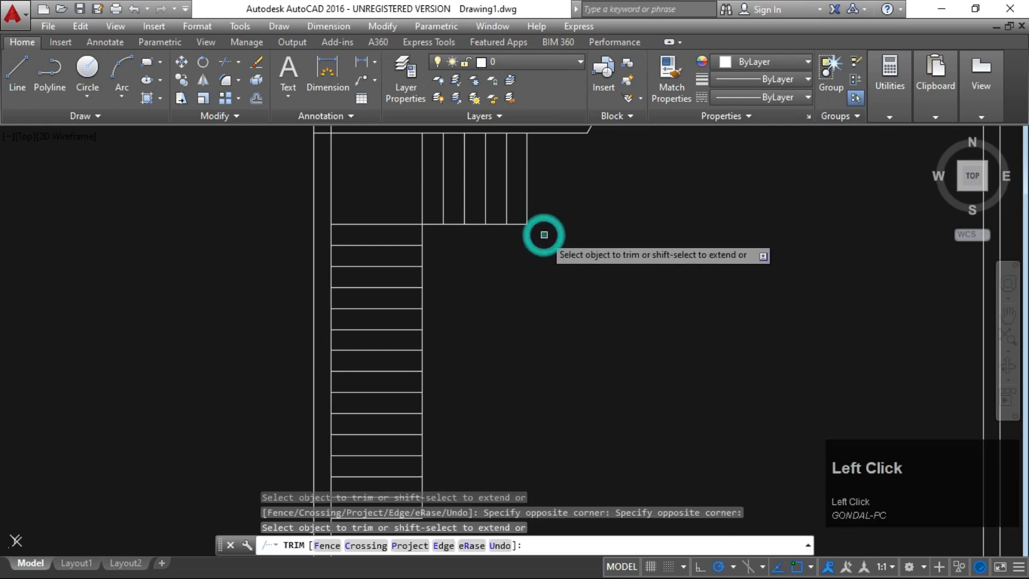
key("Escape")
key("Escape")
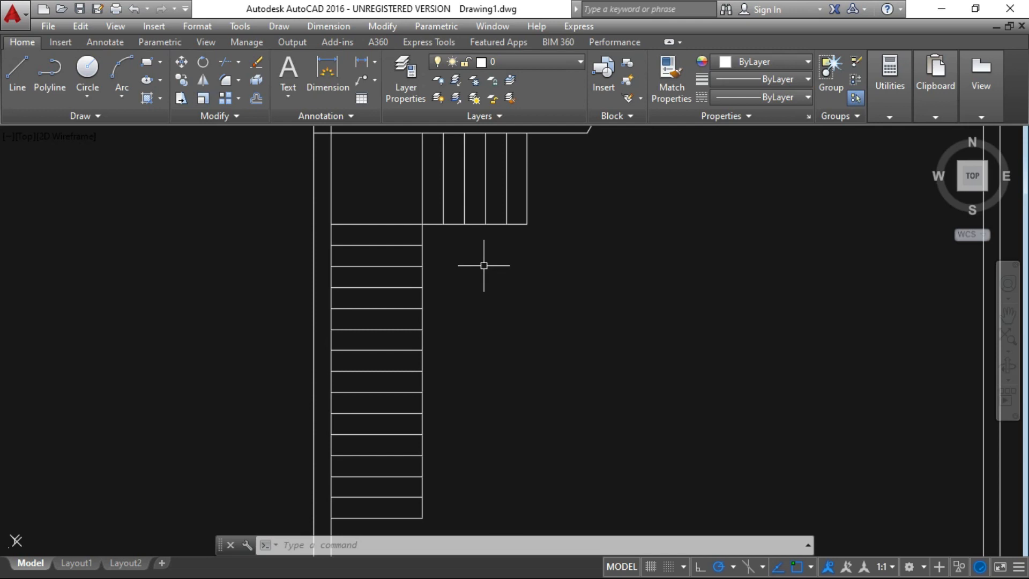
scroll(472, 247, "down", 5)
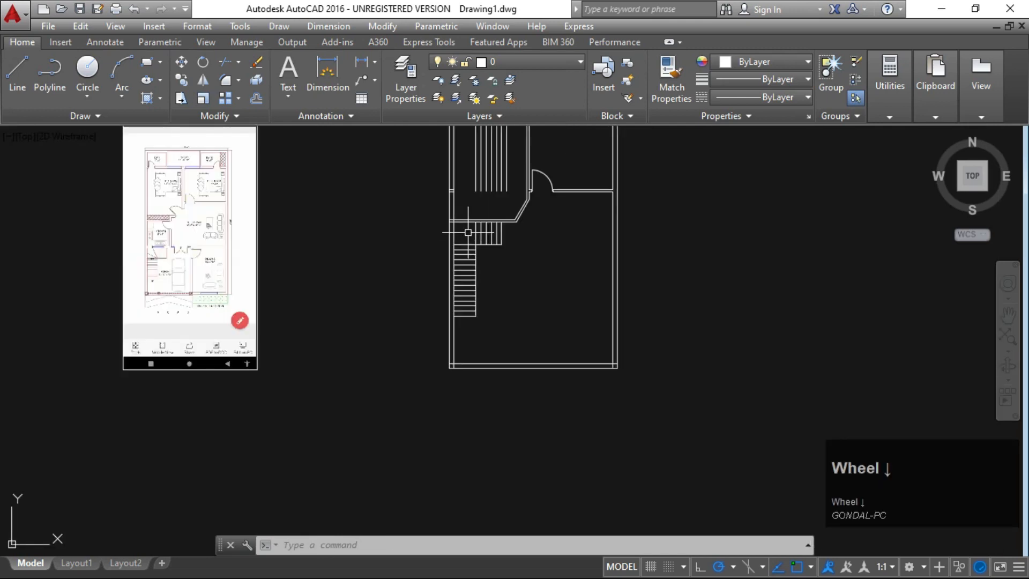
scroll(472, 230, "up", 4)
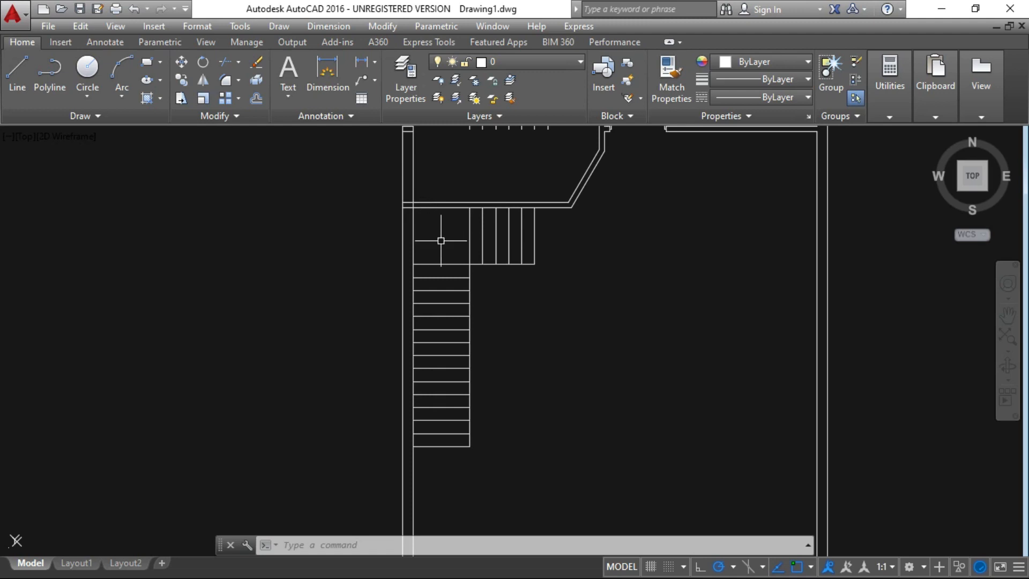
scroll(441, 241, "up", 4)
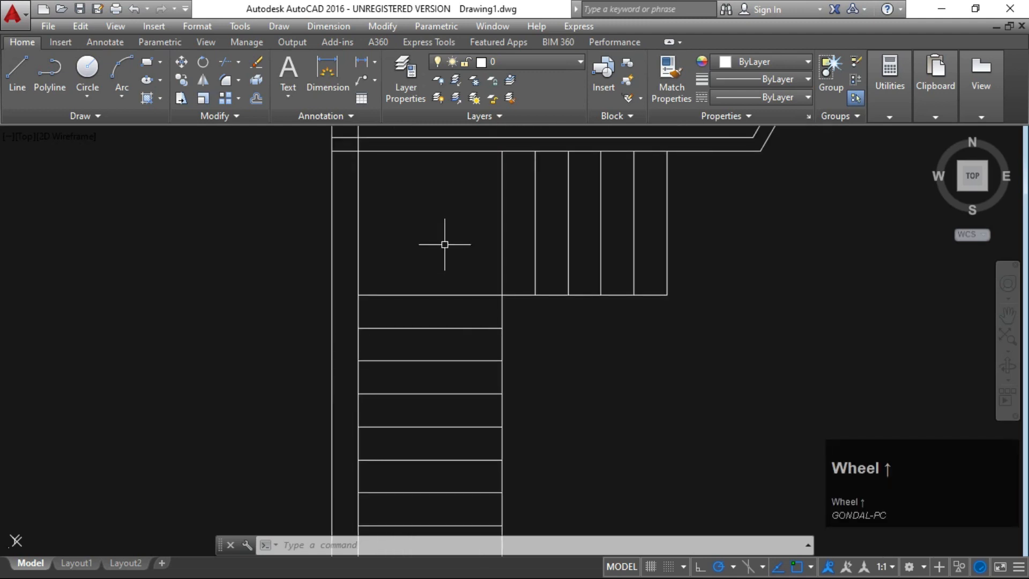
scroll(444, 244, "down", 4)
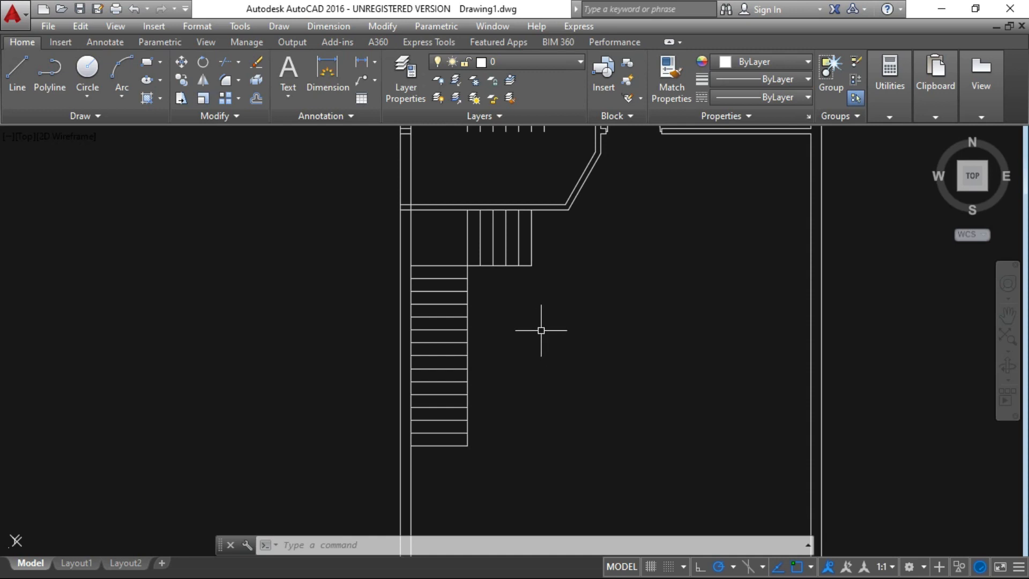
scroll(542, 329, "up", 1)
scroll(544, 331, "down", 1)
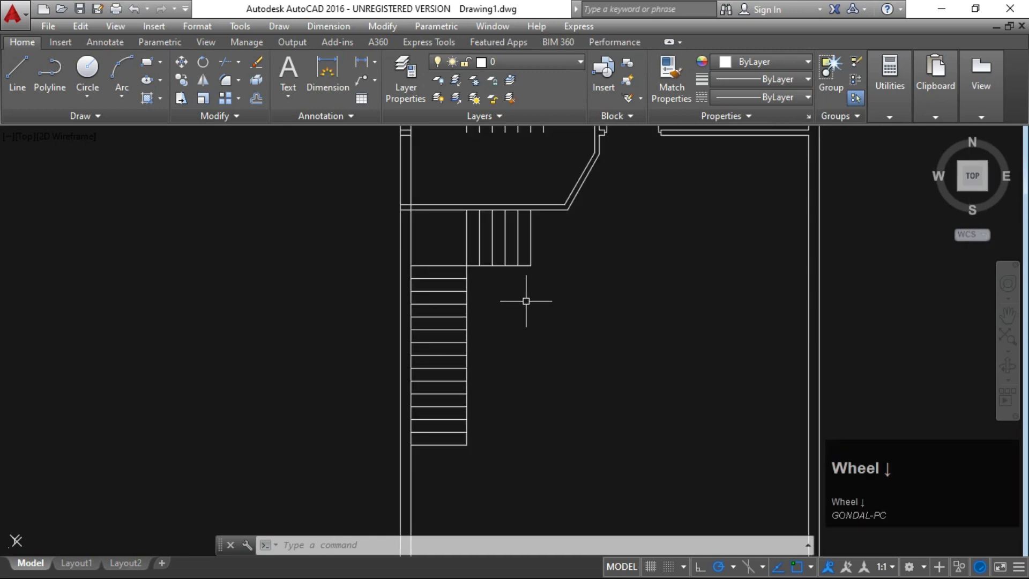
scroll(498, 352, "down", 2)
- With Ortho on, draw a vertical line from just below the lower flight up to the second-lowest tread line
scroll(487, 356, "up", 5)
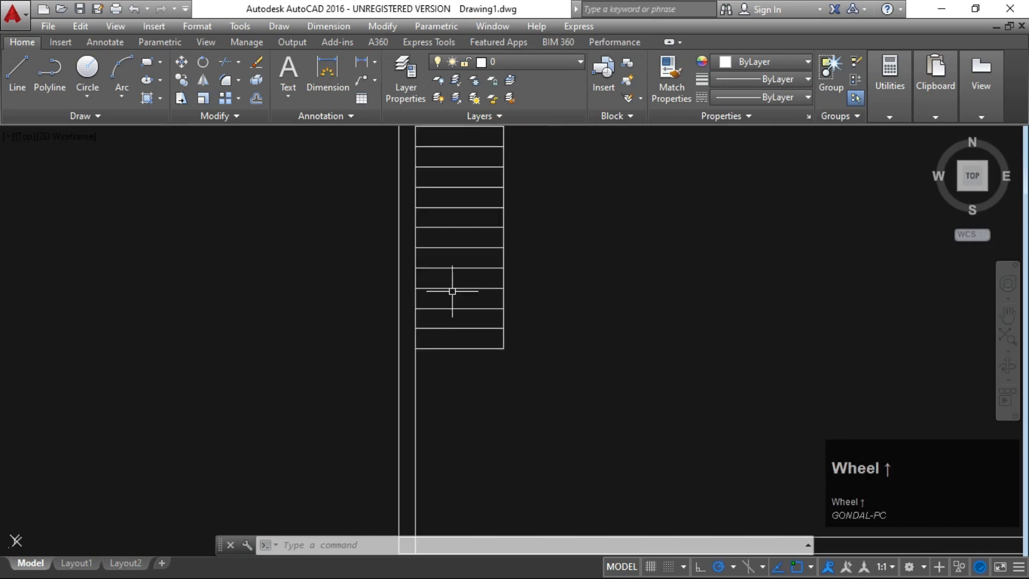
type("l")
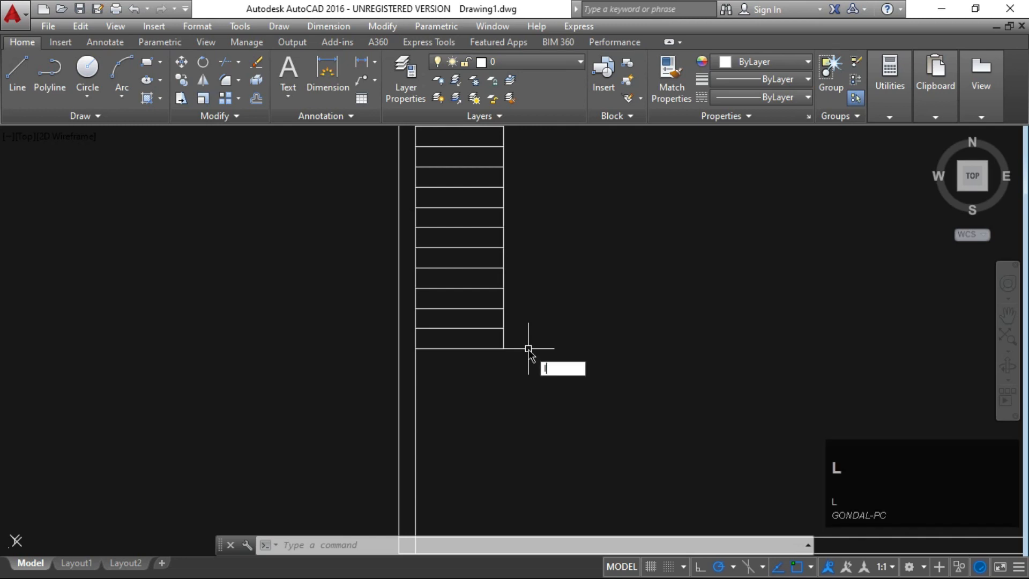
key("space")
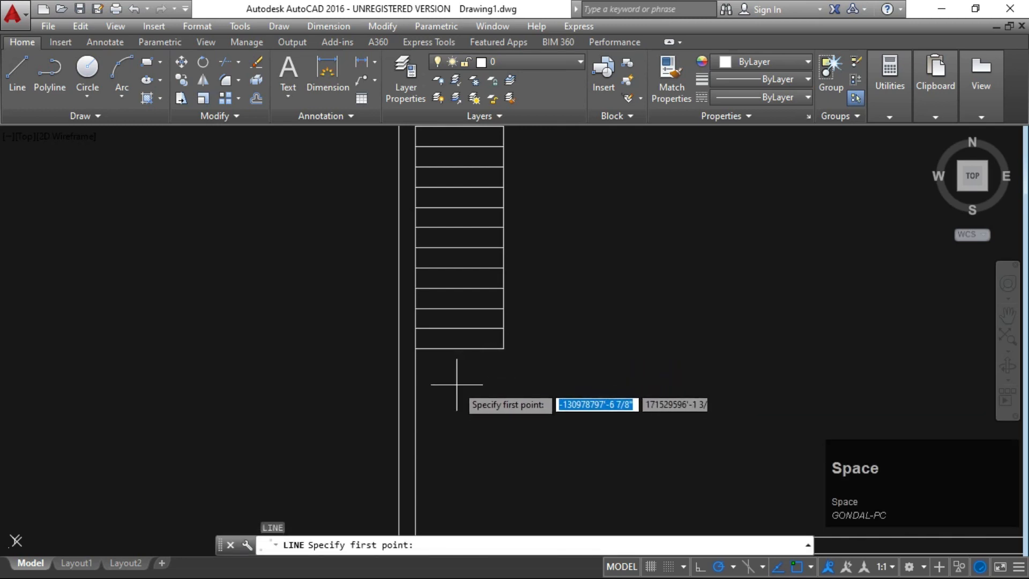
left_click(456, 385)
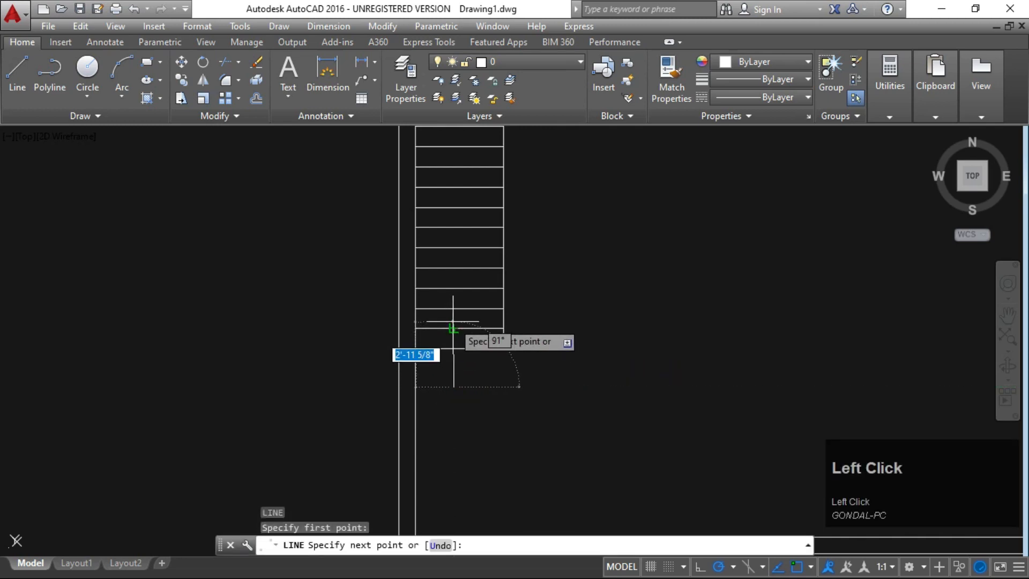
key("F8")
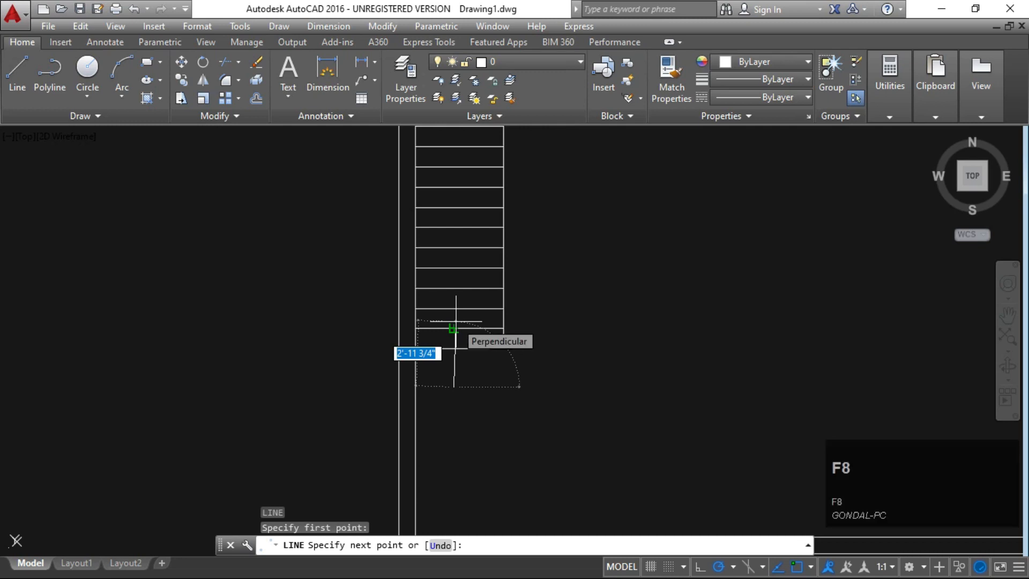
left_click(454, 328)
key("Escape")
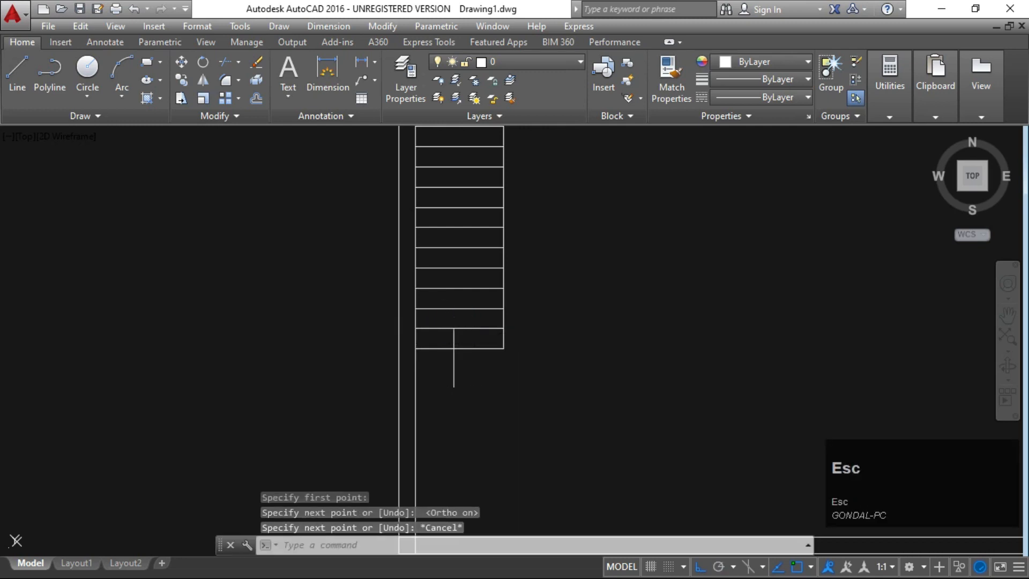
- Erase the short vertical direction line at the foot of the lower stair flight
key("Escape")
key("Escape")
scroll(481, 332, "up", 4)
left_click(455, 336)
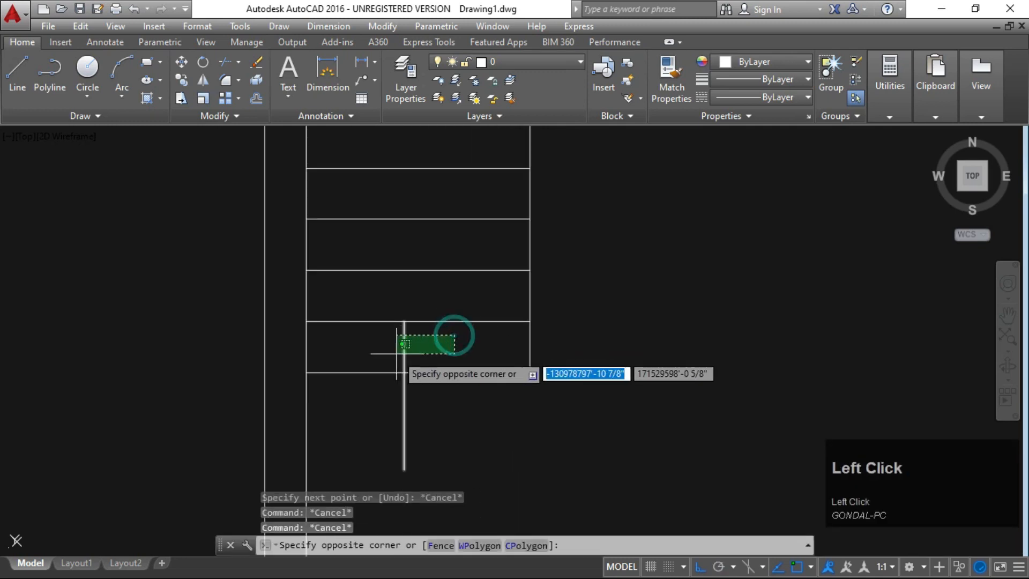
left_click(395, 354)
key("Delete")
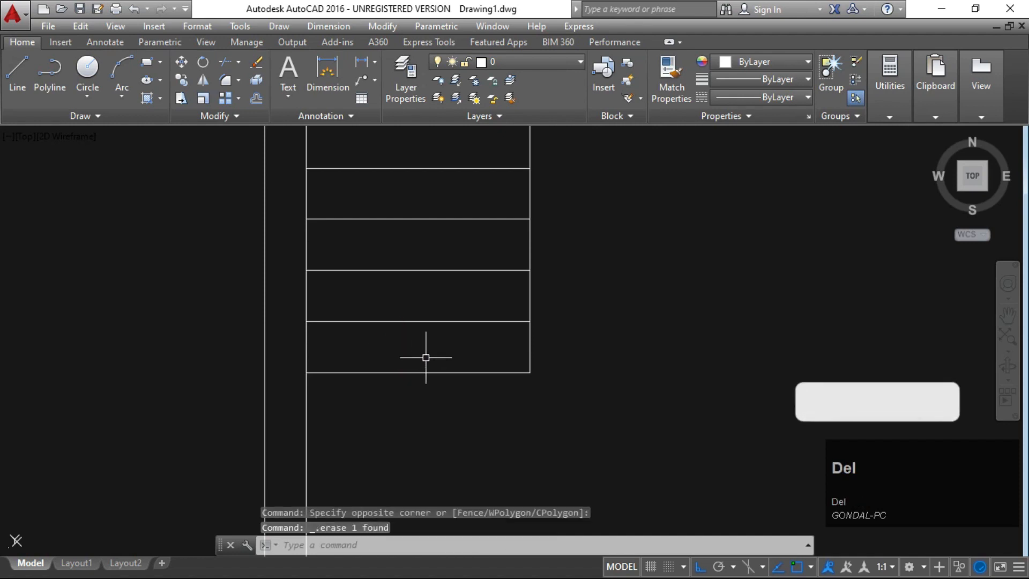
- Draw a vertical direction line from inside the second tread from the bottom down to just below the lower flight
key("space")
left_click(406, 291)
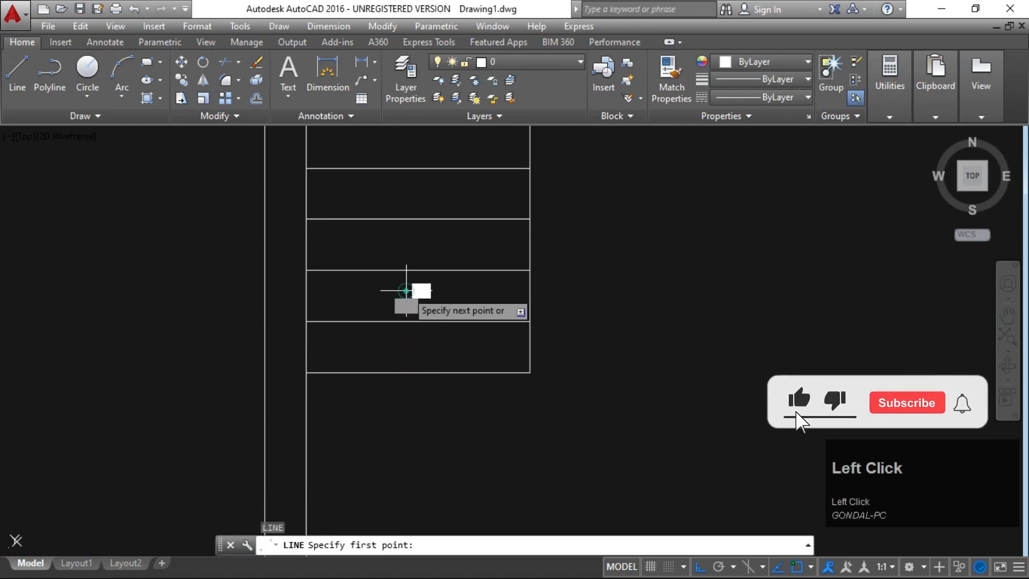
key("Escape")
key("Escape")
key("Escape")
key("Escape")
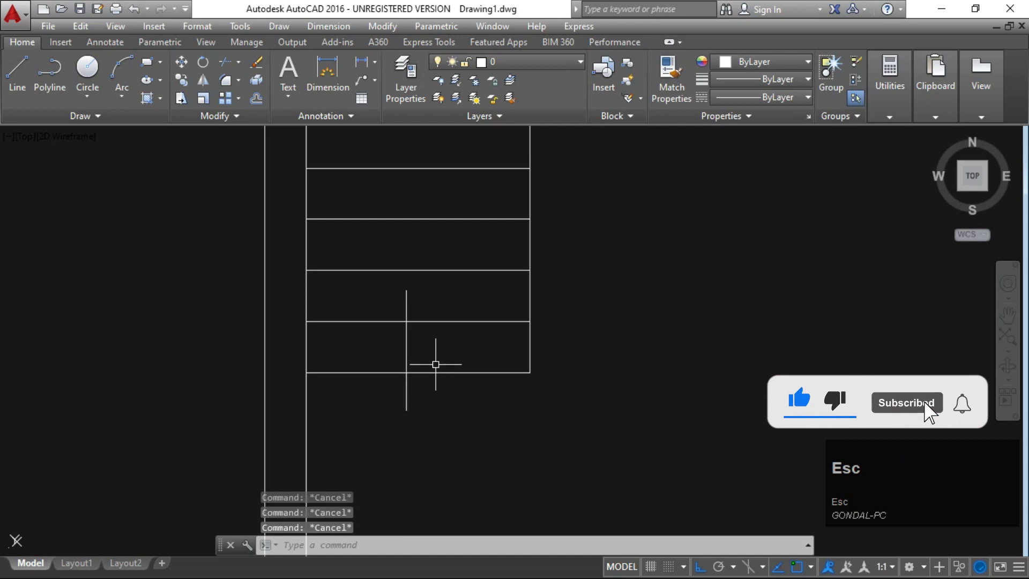
- Draw a polyline arrowhead upward from the direction line's upper end, with starting width 2" and ending width 0
type("pl")
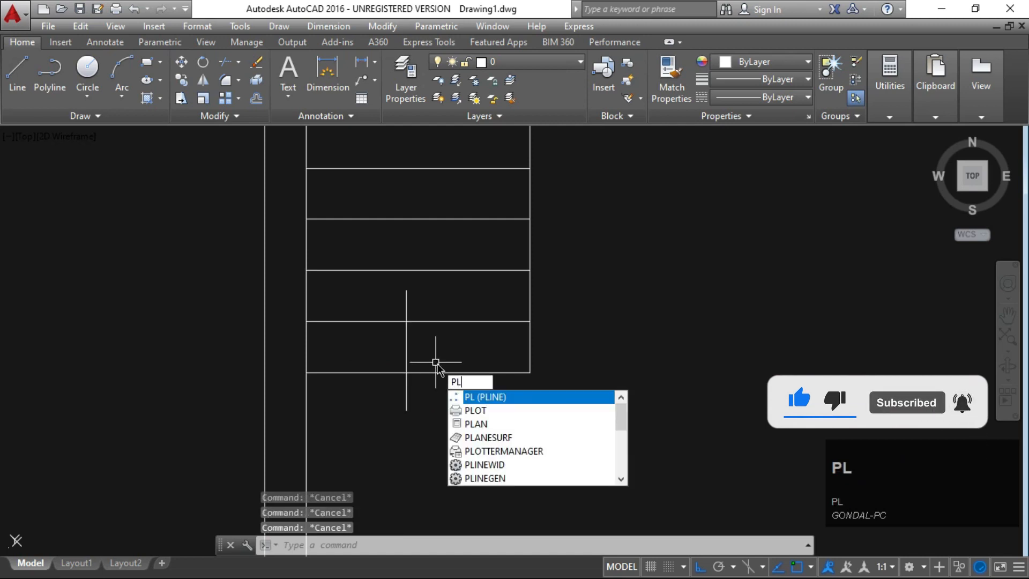
key("space")
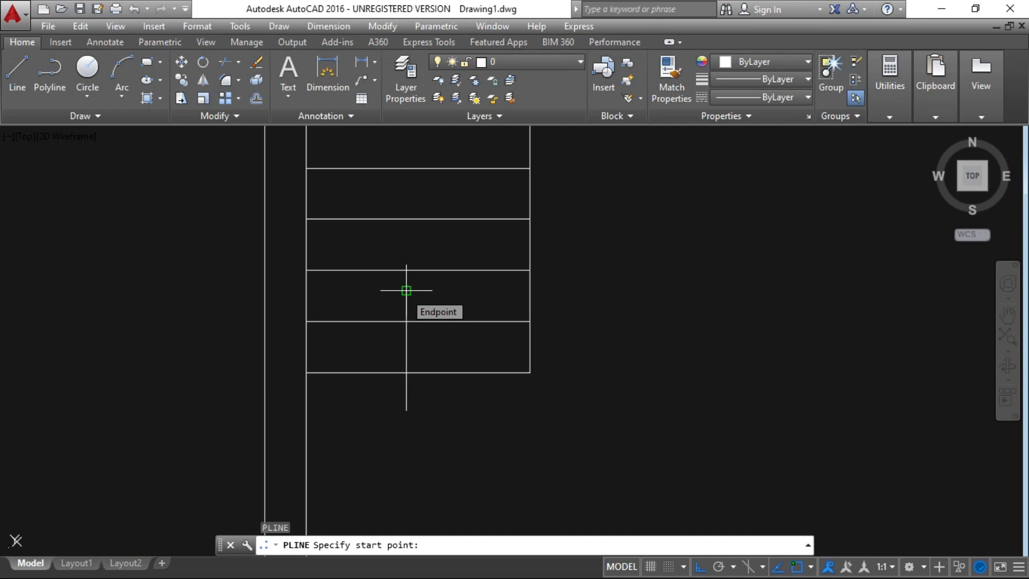
left_click(406, 290)
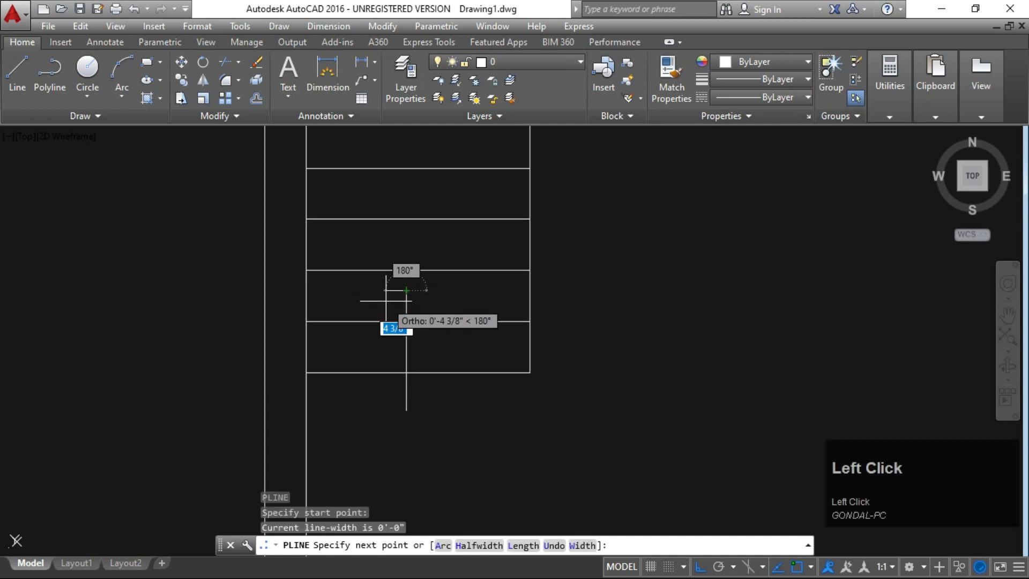
type("w")
key("space")
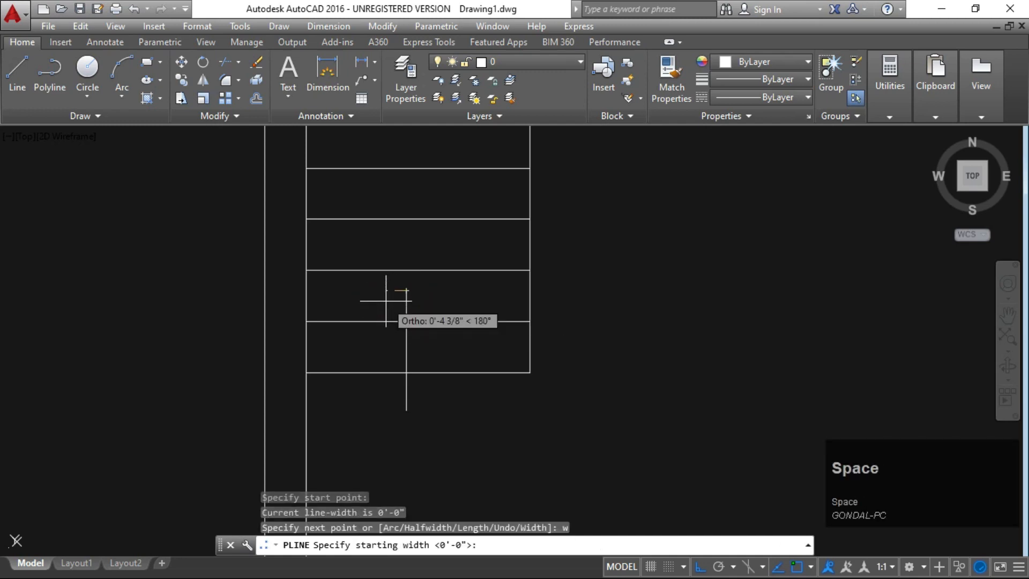
type("2")
key("space")
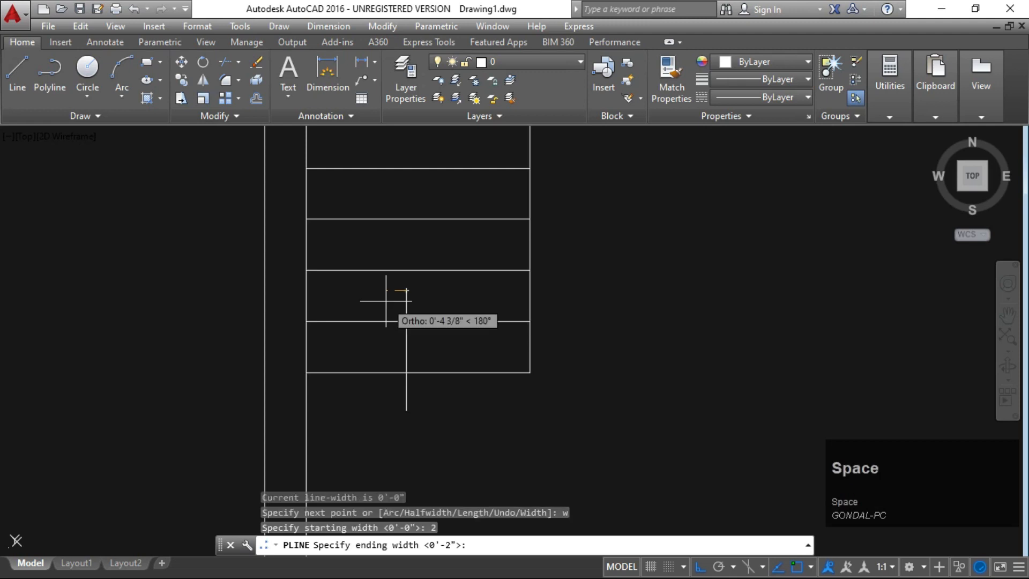
type("0")
key("space")
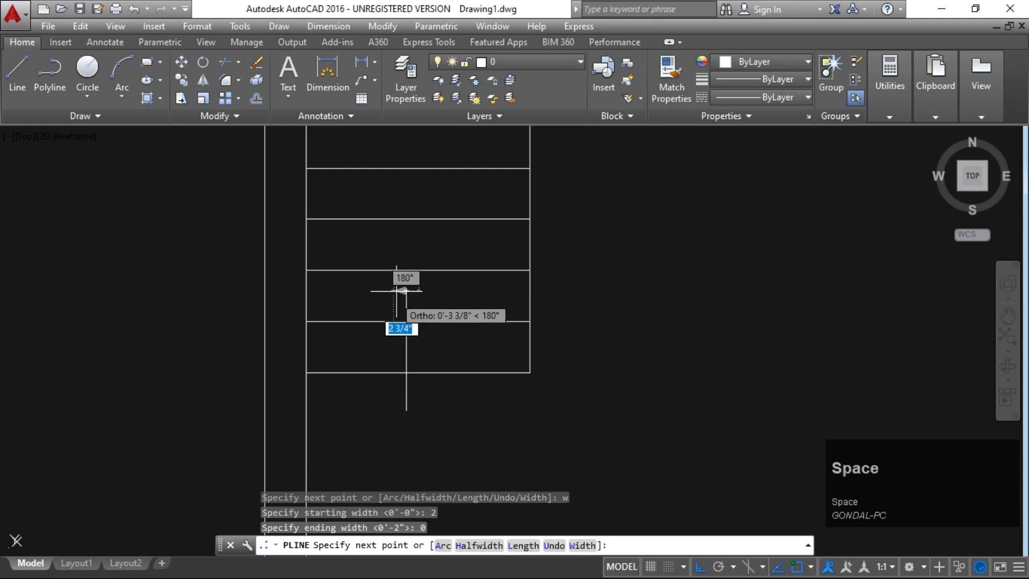
left_click(407, 256)
key("Escape")
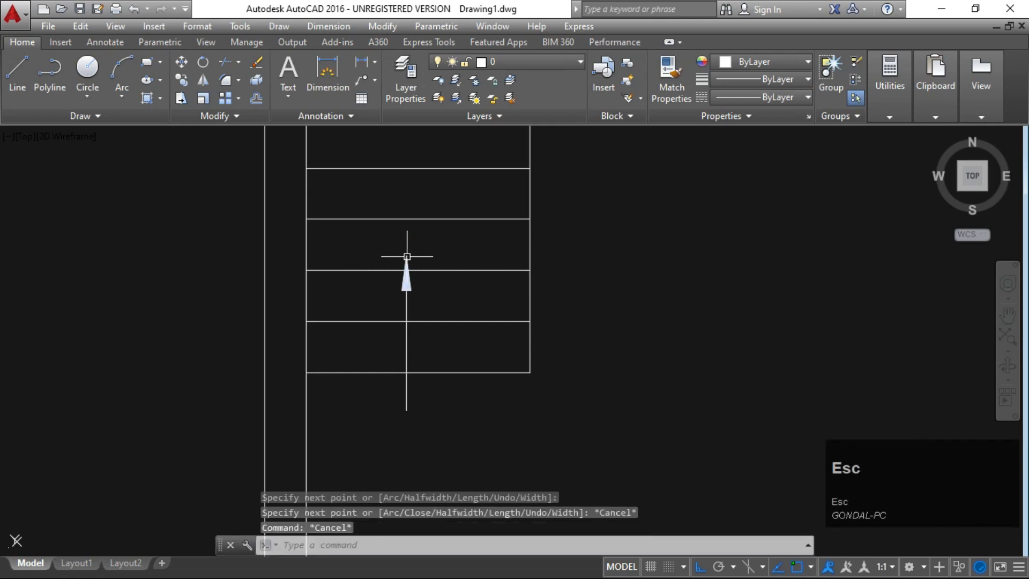
- Place a multiline text box just below the tail of the stair direction arrow
scroll(401, 412, "down", 2)
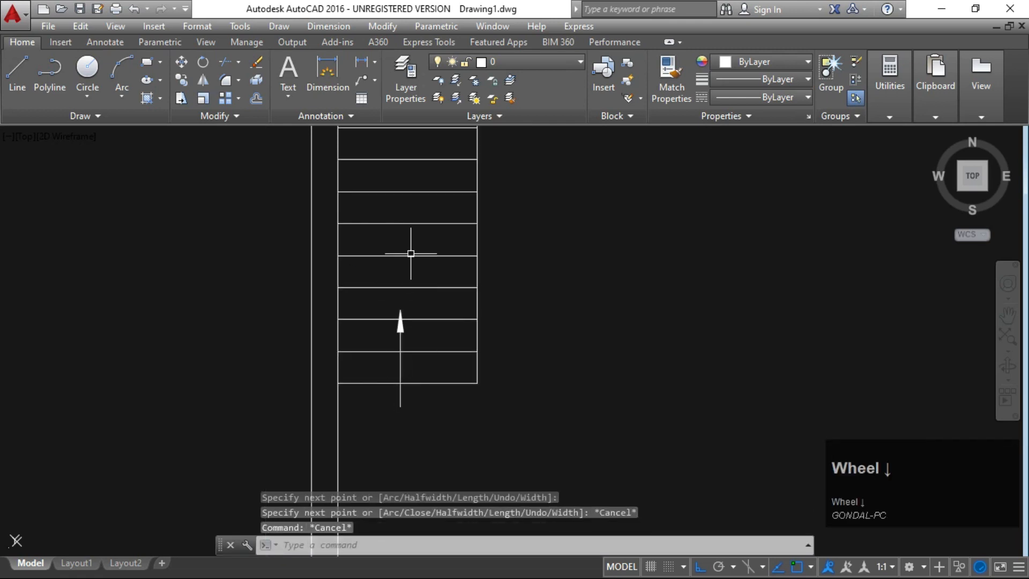
key("Escape")
scroll(407, 409, "up", 1)
key("Escape")
scroll(418, 408, "up", 2)
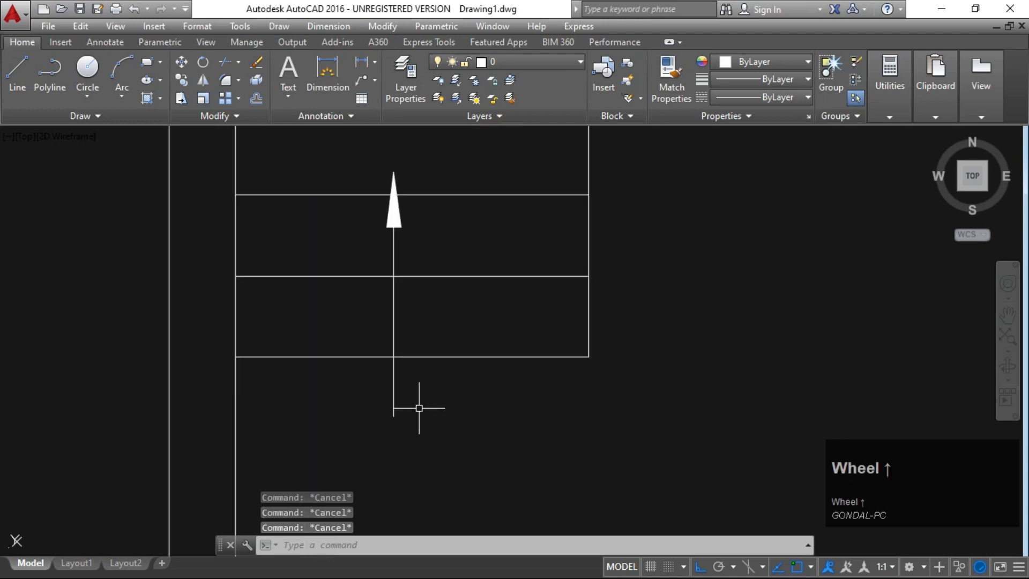
scroll(444, 434, "down", 3)
key("Escape")
type("t")
key("space")
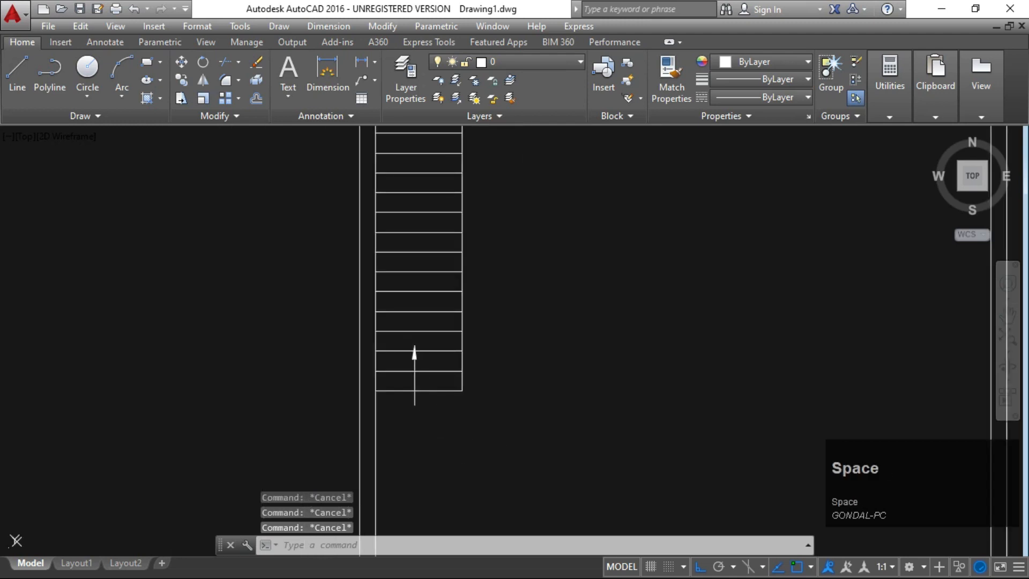
left_click(429, 429)
left_click(507, 446)
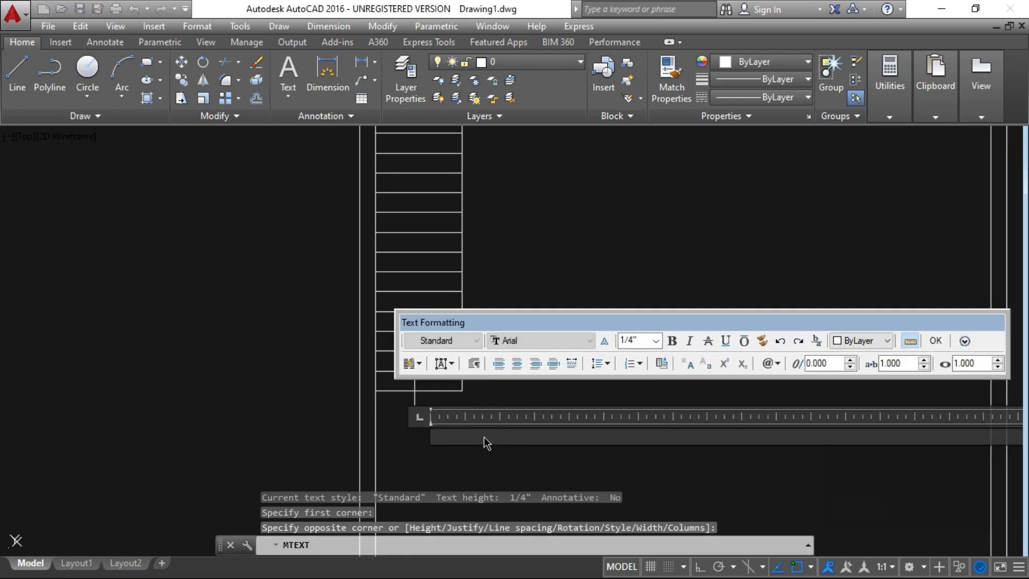
- Set the text height to 9" and enter the stair label "up"
left_click(645, 338)
key("BackSpace")
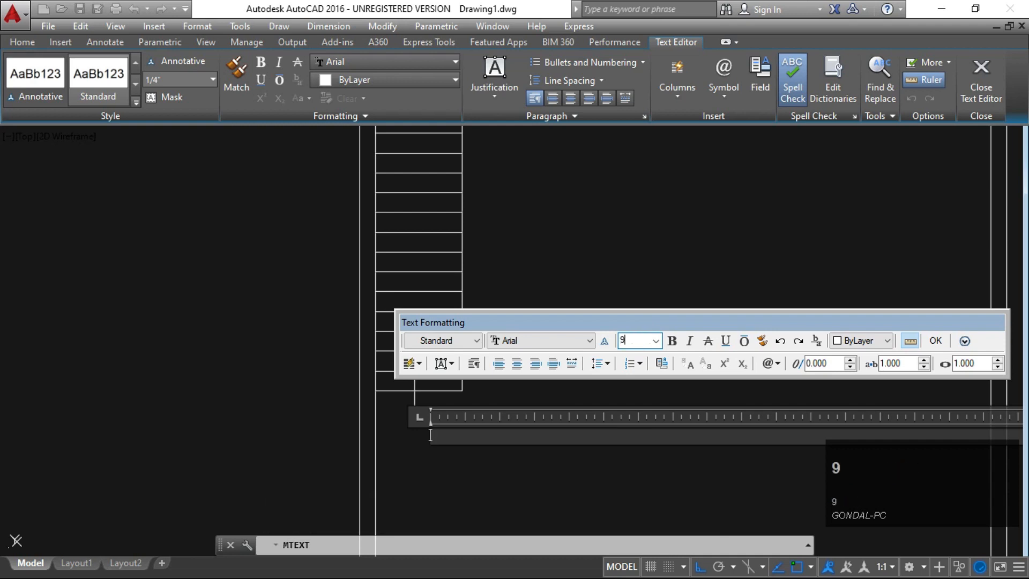
left_click(538, 459)
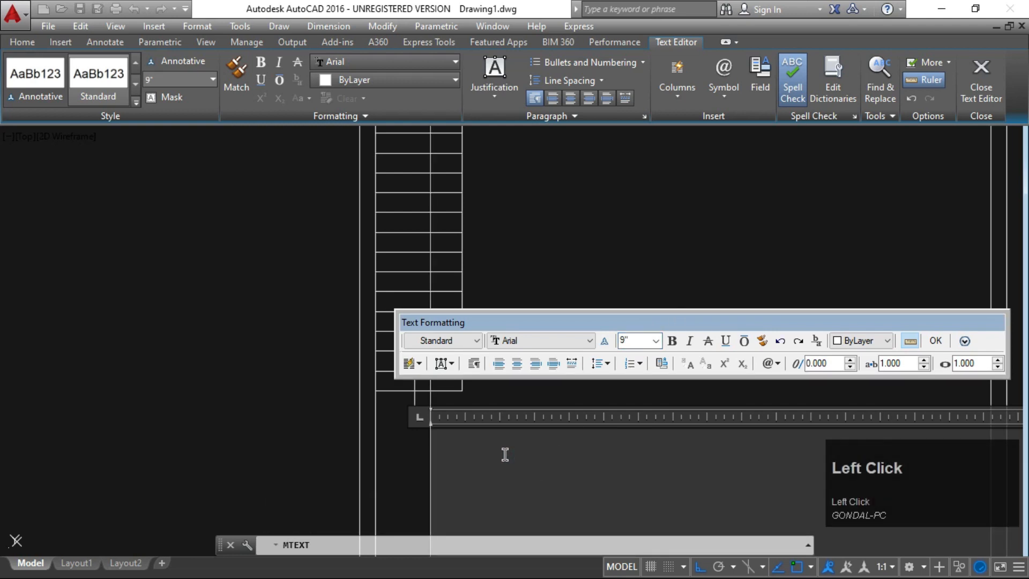
type("up")
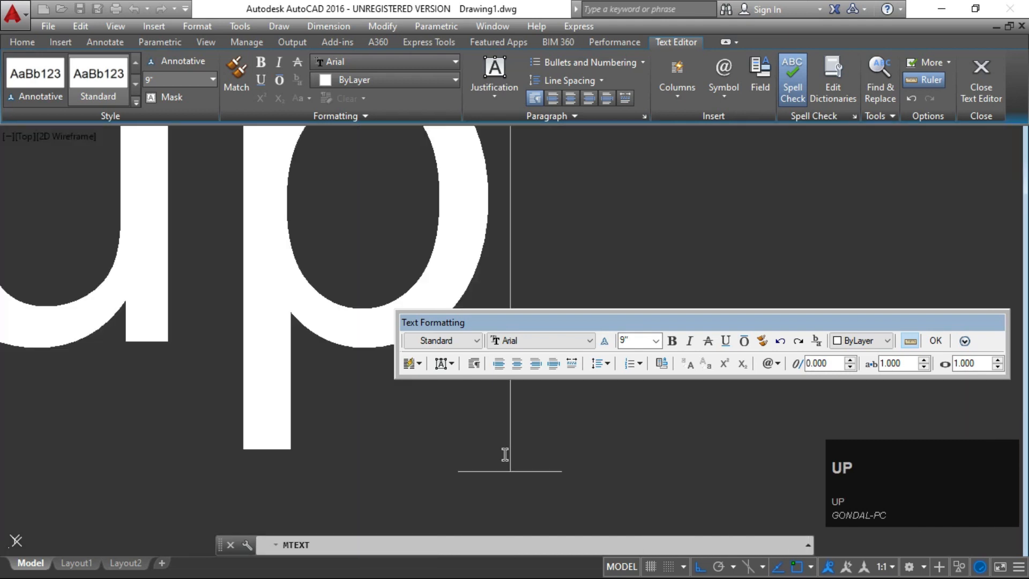
left_click(936, 340)
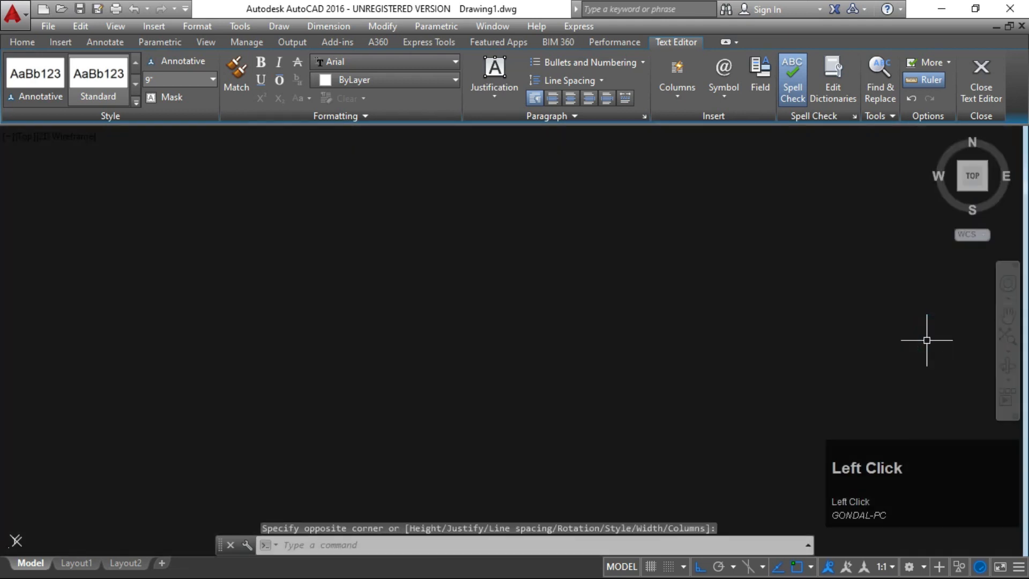
- With Ortho off, move the "up" label so it sits at the lower end of the stair direction arrow
scroll(727, 362, "down", 3)
scroll(668, 344, "up", 6)
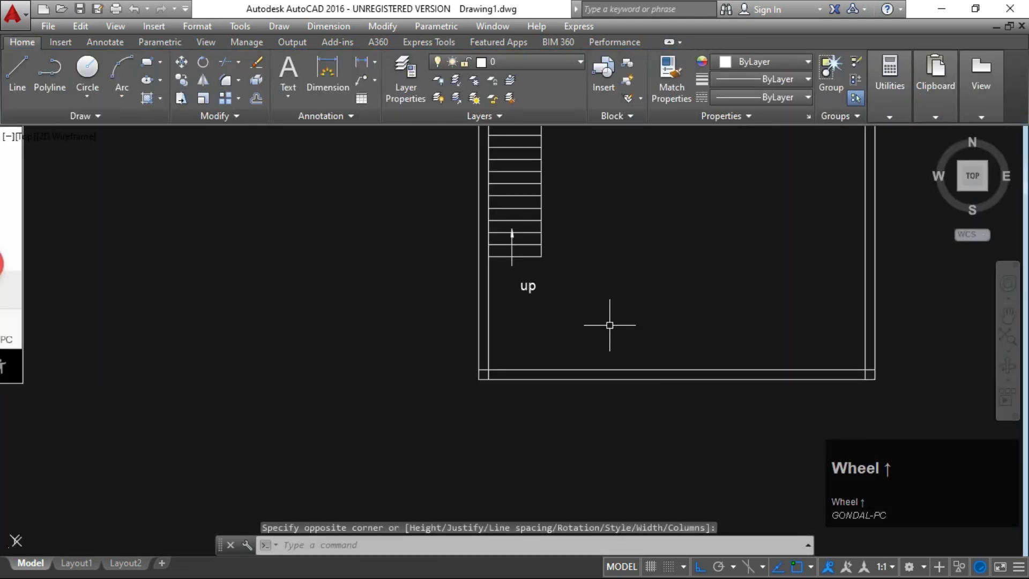
key("Escape")
type("m")
key("space")
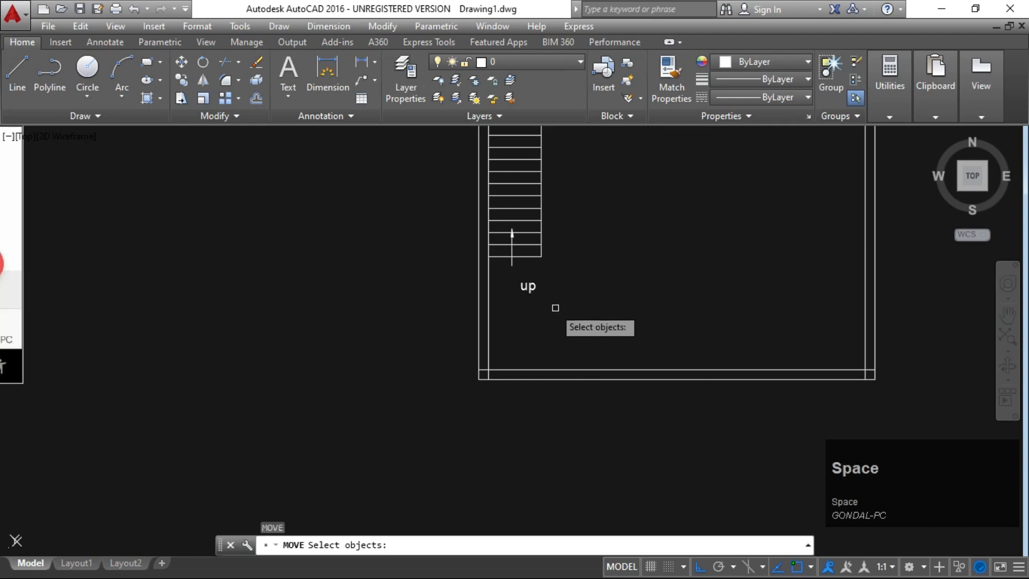
left_click(530, 287)
right_click(529, 288)
left_click(526, 286)
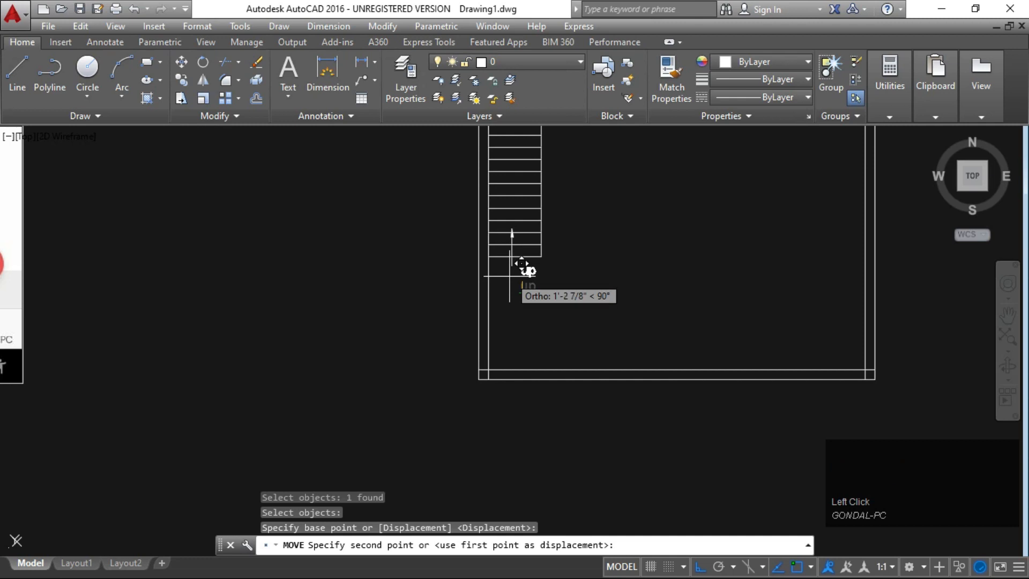
key("F8")
scroll(499, 276, "up", 5)
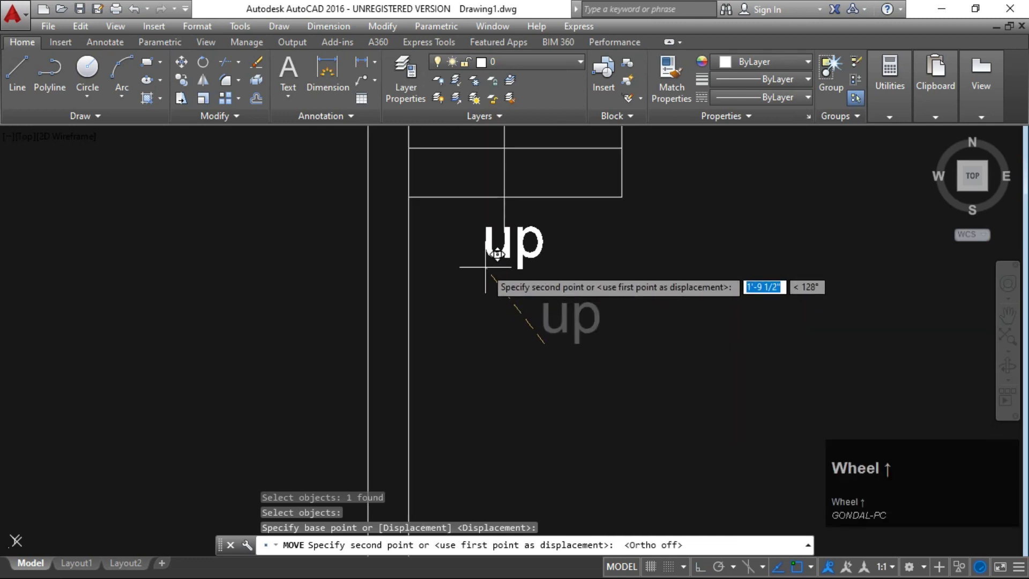
left_click(489, 271)
scroll(544, 331, "down", 5)
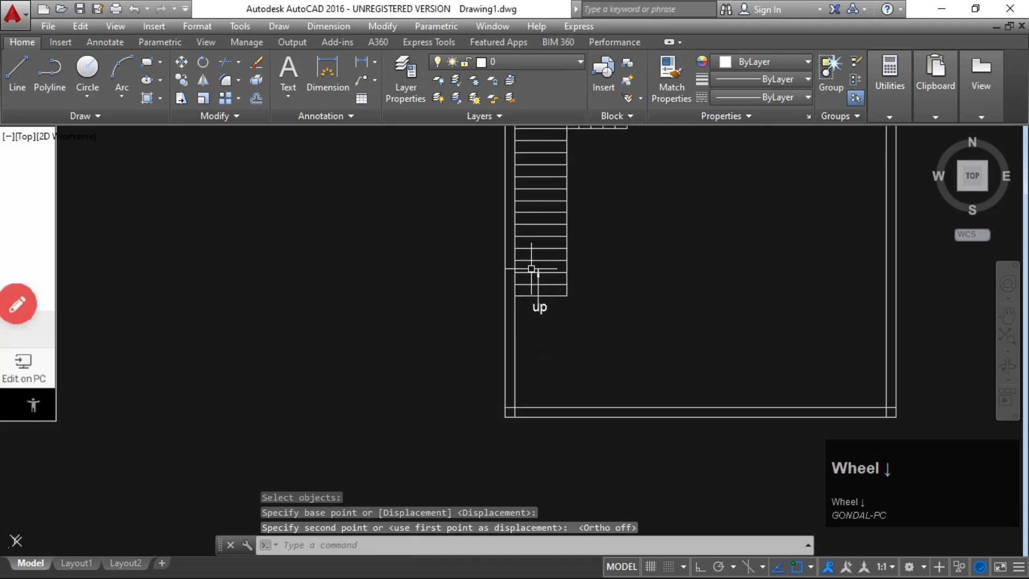
- Check the labelled L-shaped staircase against the reference floor plan image and the surrounding walls
scroll(544, 161, "down", 3)
scroll(568, 220, "up", 1)
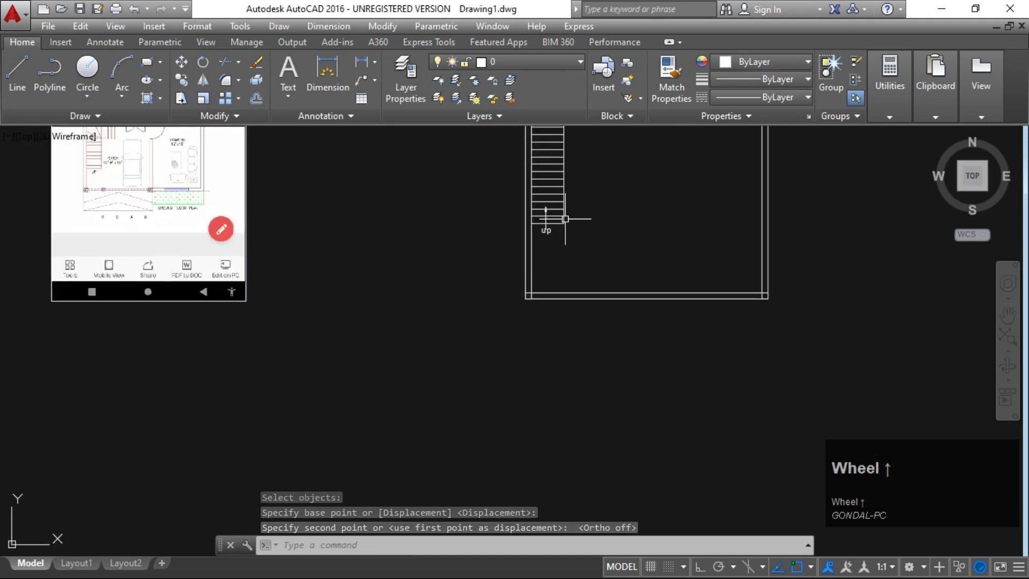
scroll(566, 219, "down", 1)
scroll(551, 232, "down", 1)
scroll(542, 188, "up", 2)
key("Escape")
key("Escape")
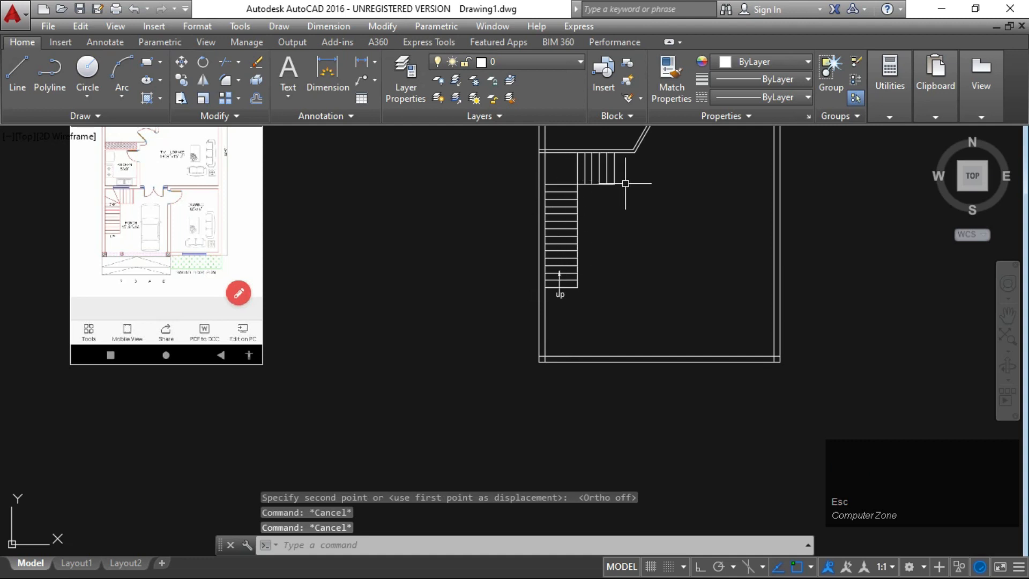
scroll(624, 166, "up", 2)
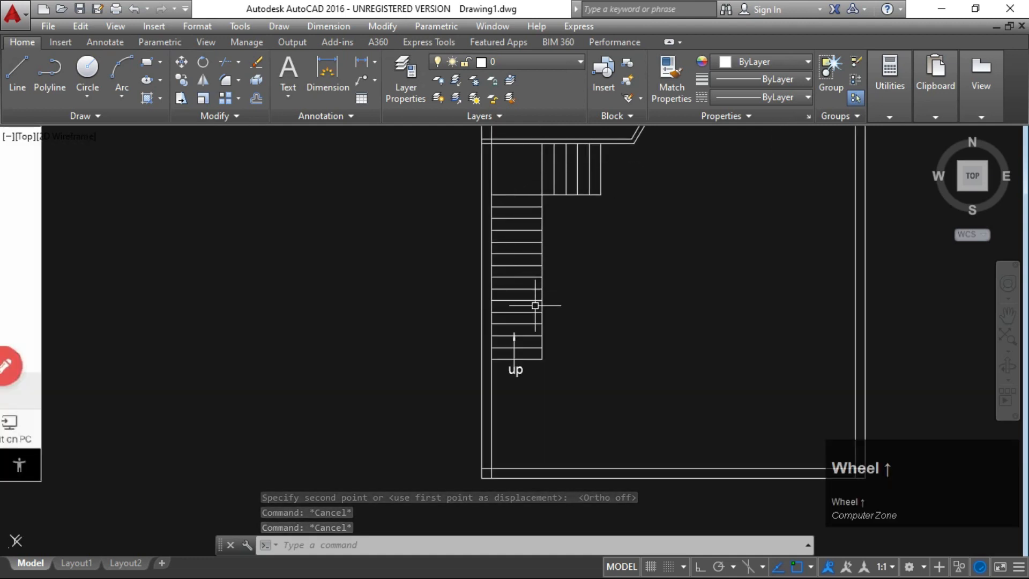
scroll(368, 336, "down", 3)
key("Escape")
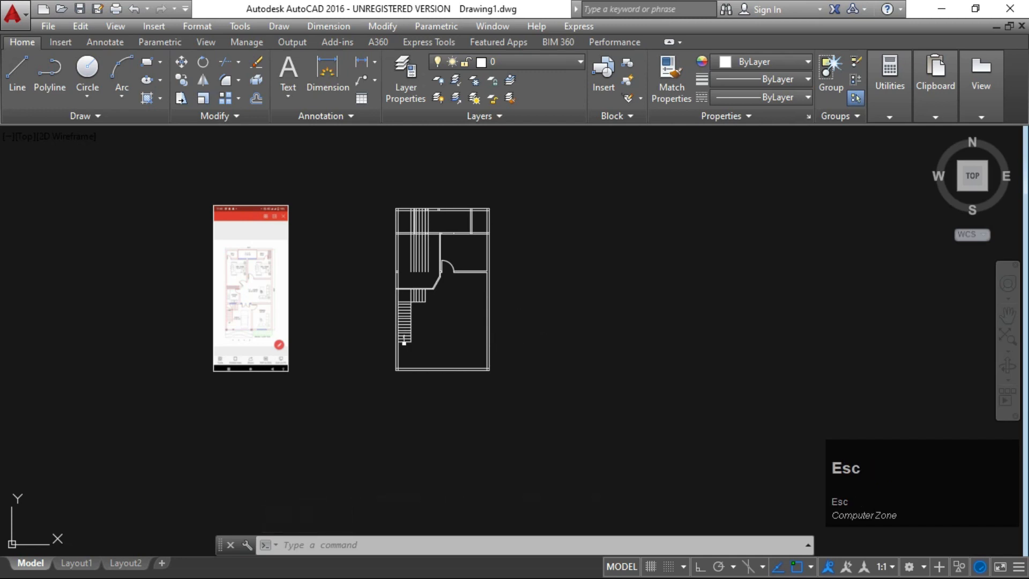
key("Escape")
key("Escape")
scroll(428, 354, "up", 4)
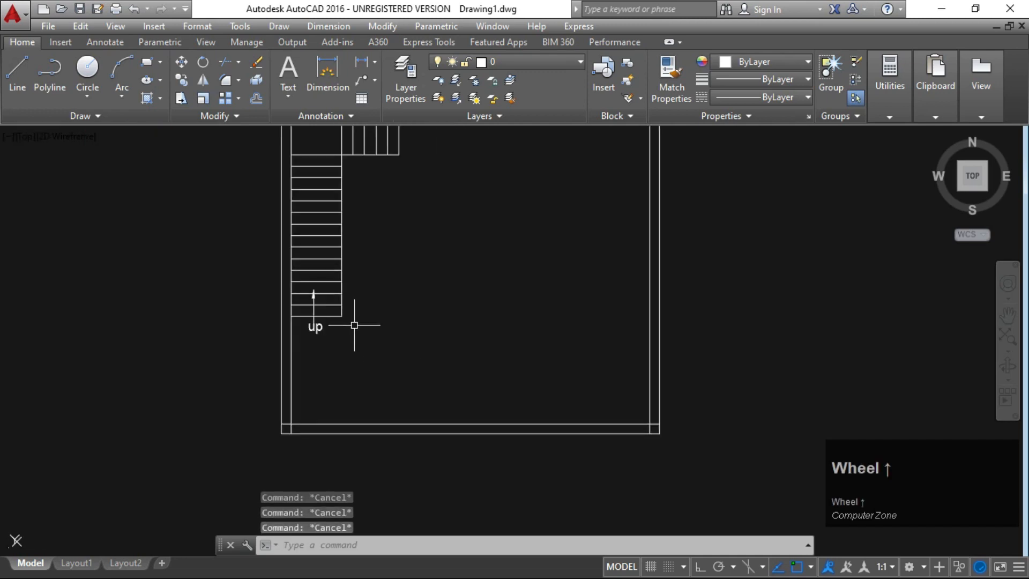
scroll(354, 325, "down", 3)
scroll(360, 324, "up", 4)
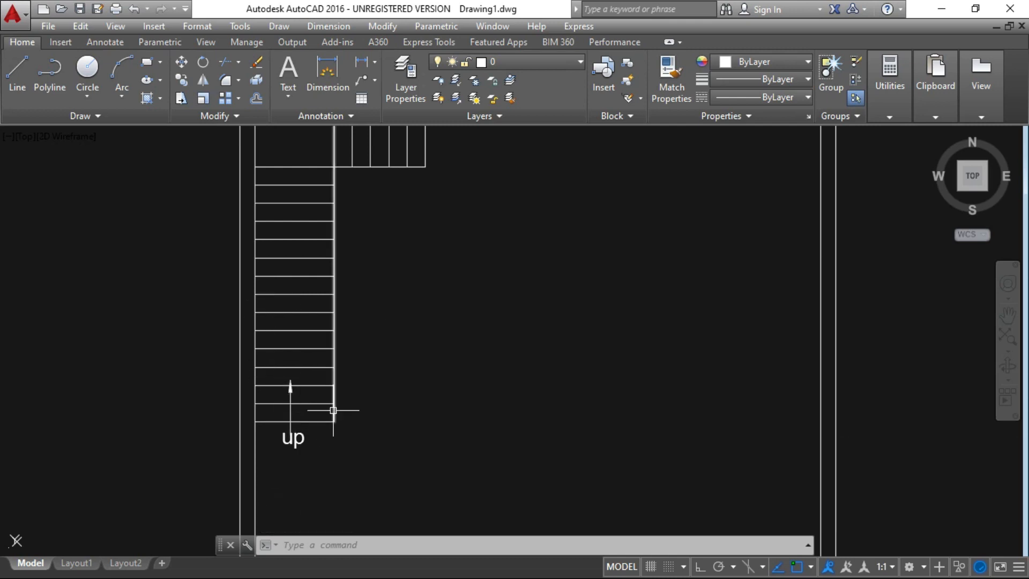
scroll(335, 409, "down", 3)
scroll(395, 332, "up", 5)
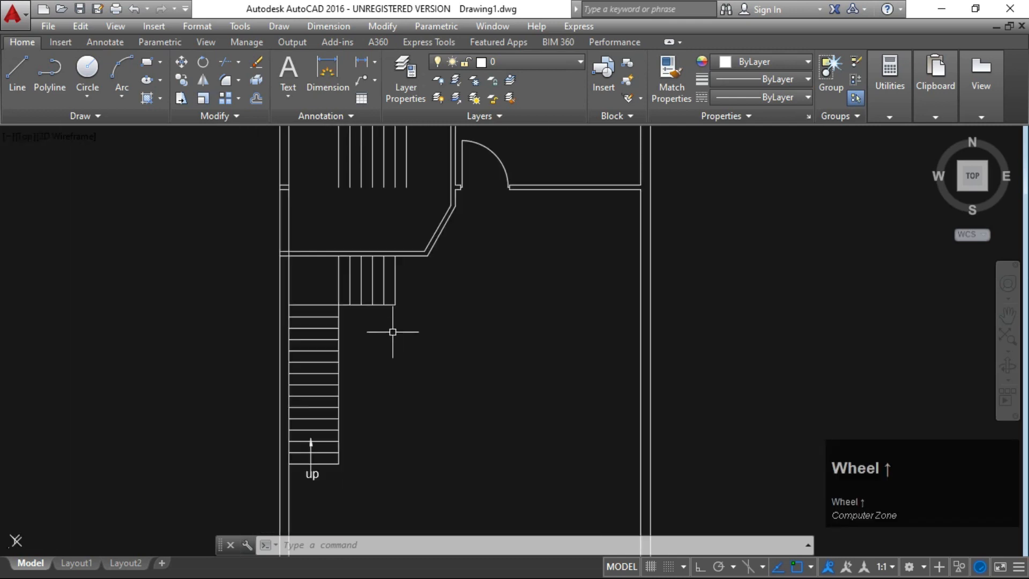
key("Escape")
key("Escape")
key("Escape")
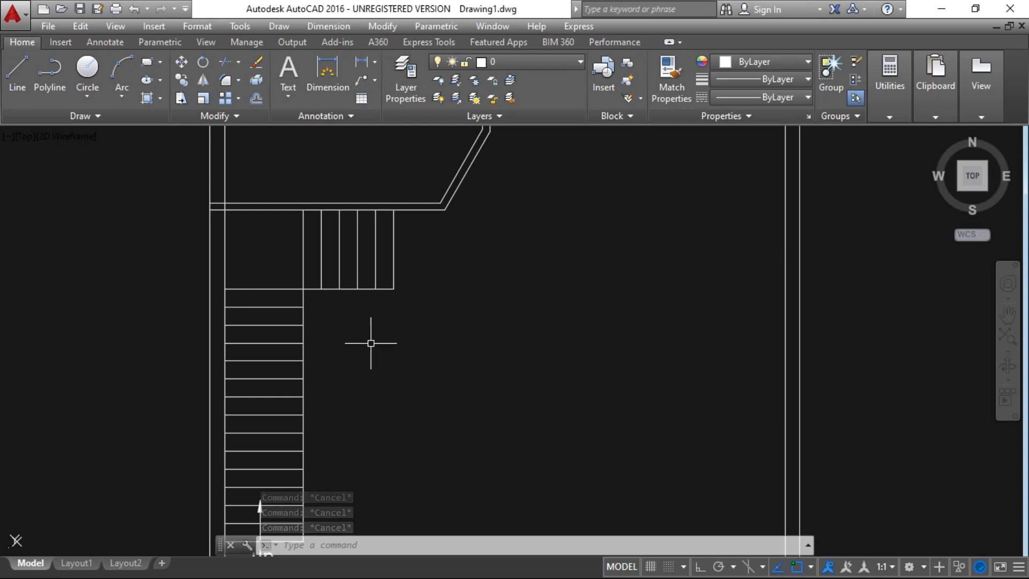
- Draw a diagonal line across the stair landing, from the inner corner of the L to the opposite wall corner
key("Escape")
type("l")
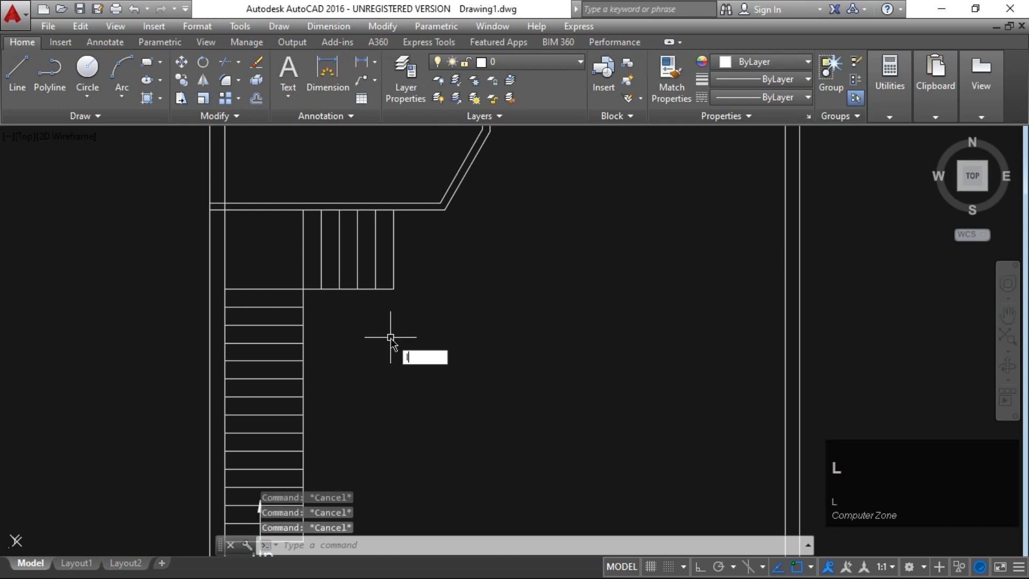
key("space")
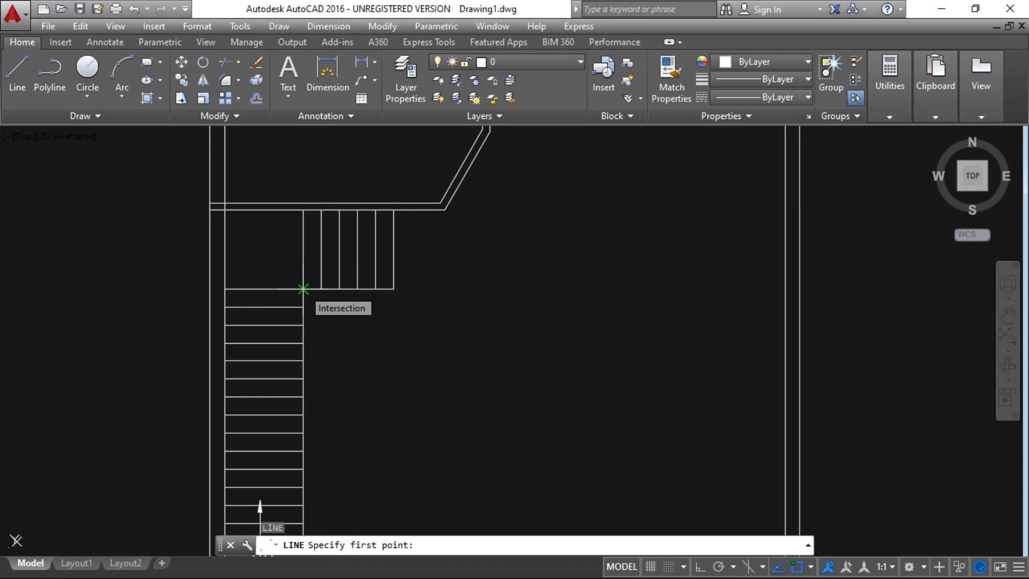
left_click(304, 289)
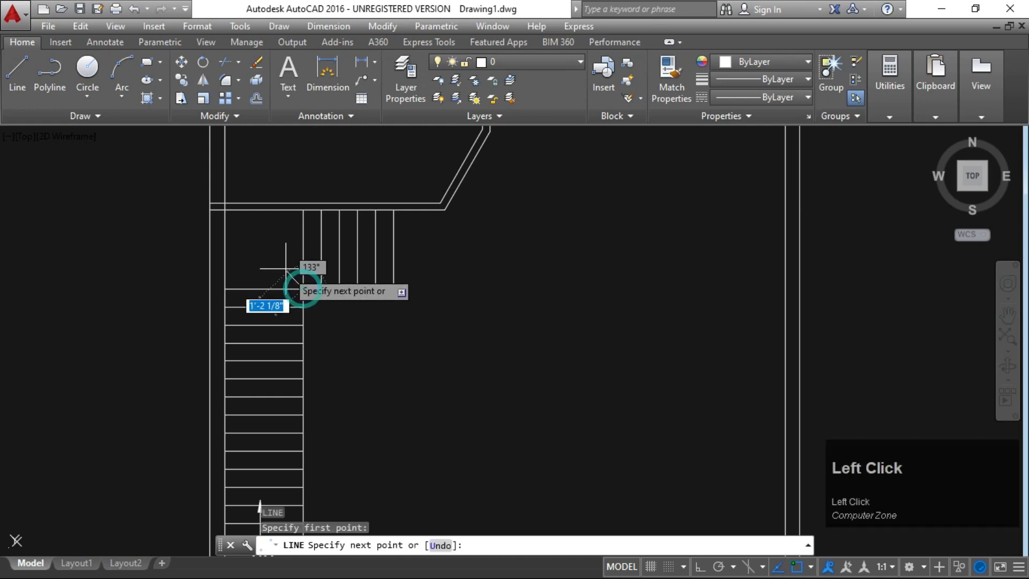
left_click(226, 208)
key("Escape")
key("Escape")
key("Escape")
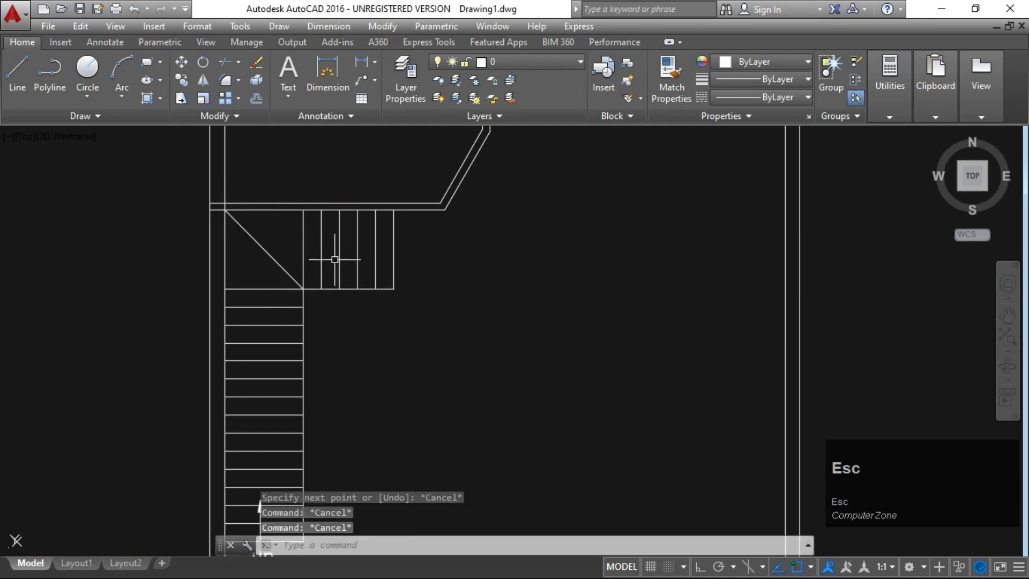
key("Escape")
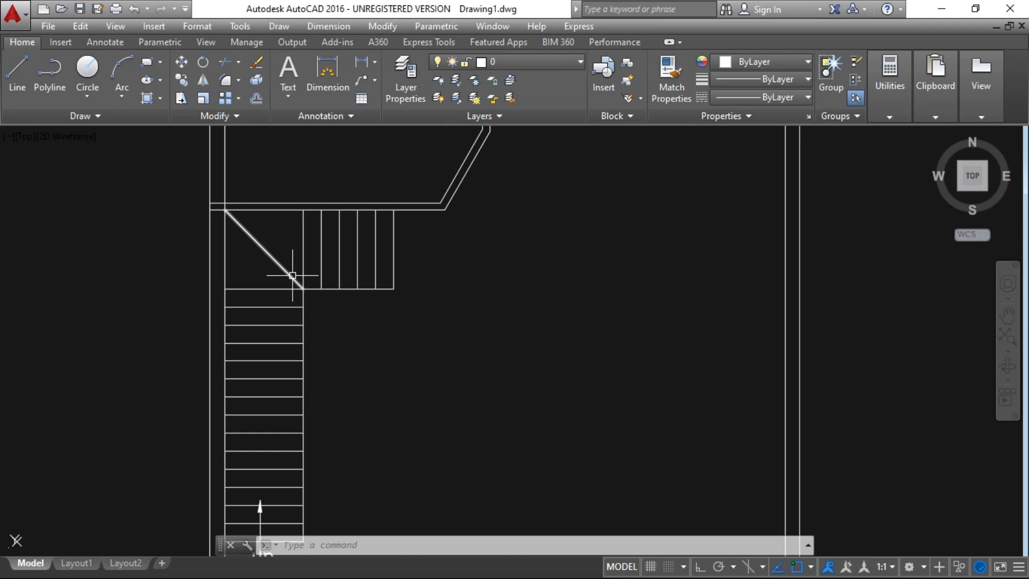
- Examine the finished staircase, its "up" arrow and its position within the surrounding walls
scroll(294, 275, "down", 1)
scroll(292, 272, "up", 1)
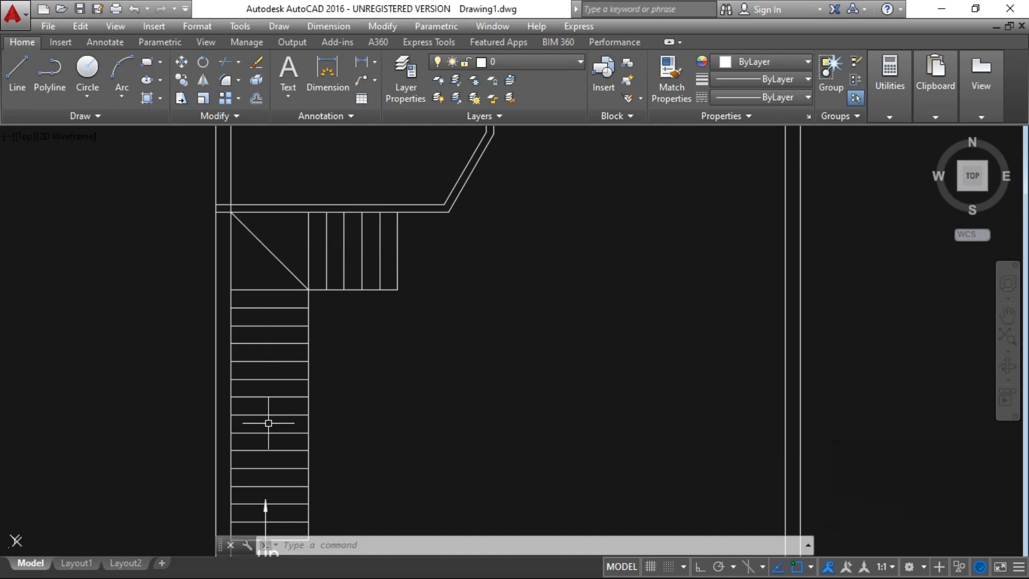
scroll(275, 429, "down", 3)
scroll(273, 467, "up", 3)
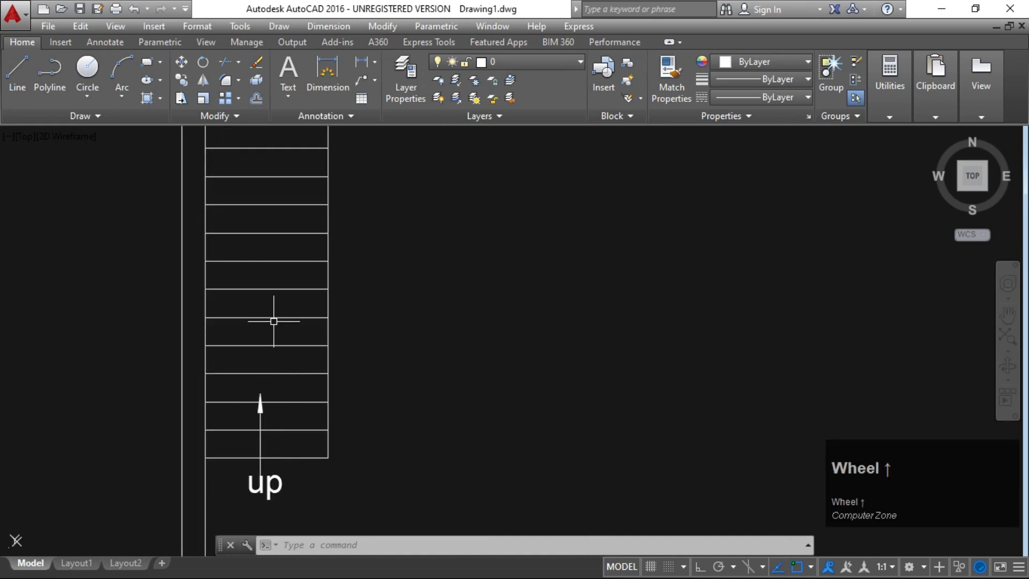
scroll(274, 321, "down", 4)
scroll(292, 247, "up", 2)
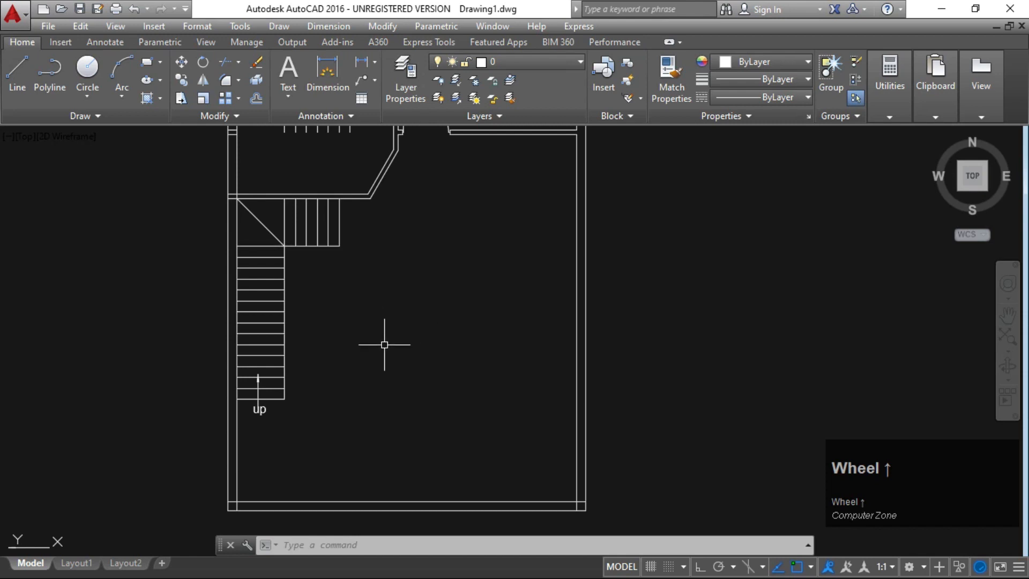
key("Escape")
key("Escape")
key("Escape")
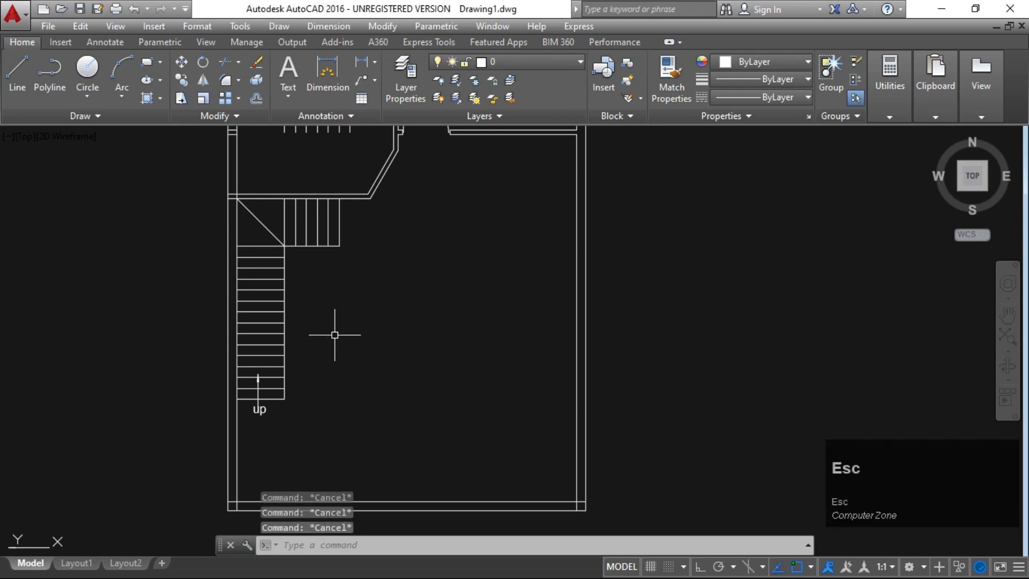
- Erase the leftover vertical stair construction lines running through the upper-left rooms, including the short pair between them
scroll(312, 399, "down", 4)
scroll(312, 399, "up", 6)
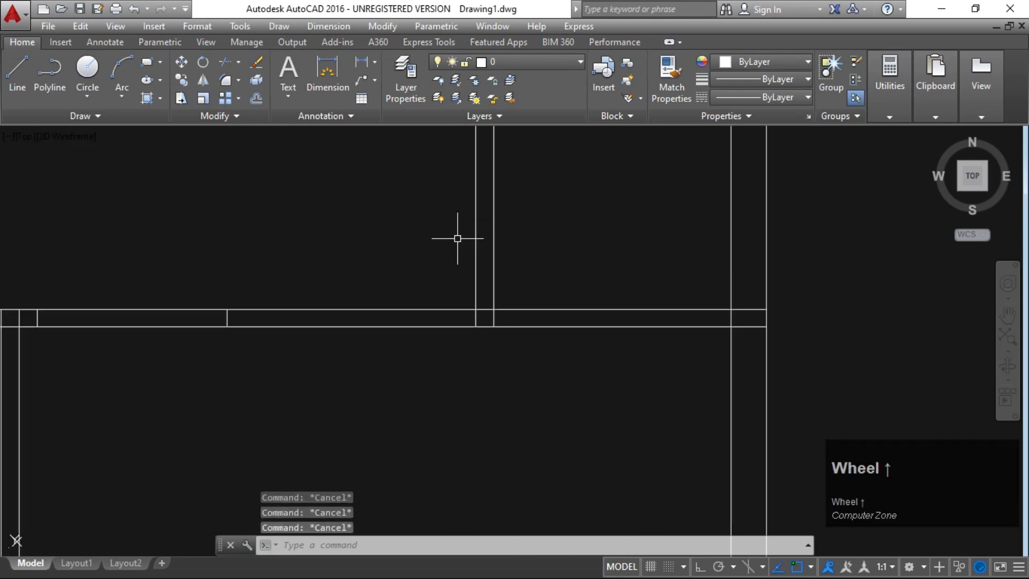
scroll(469, 235, "down", 1)
scroll(482, 215, "down", 3)
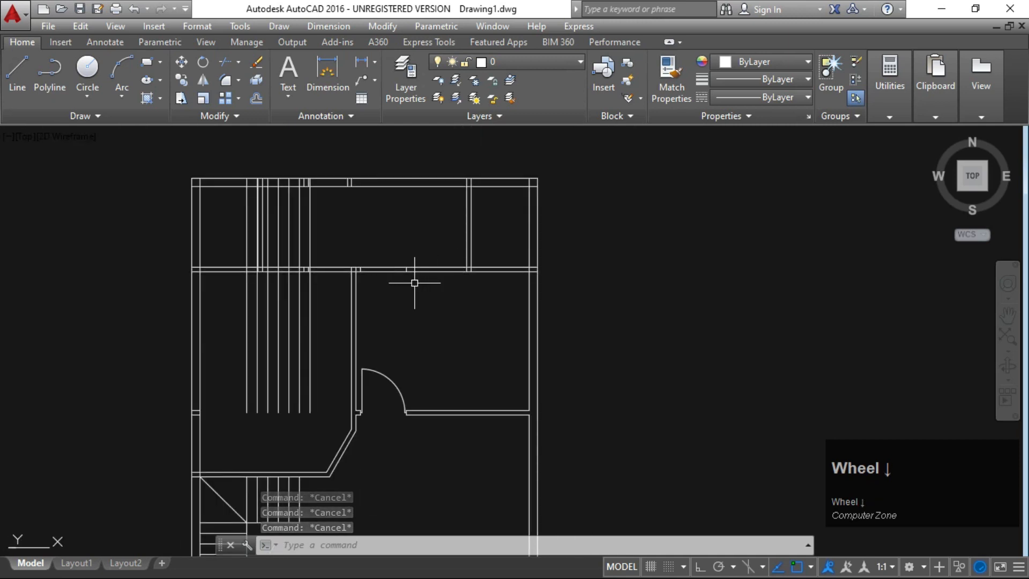
scroll(408, 286, "up", 2)
key("Escape")
left_click(280, 183)
left_click(92, 225)
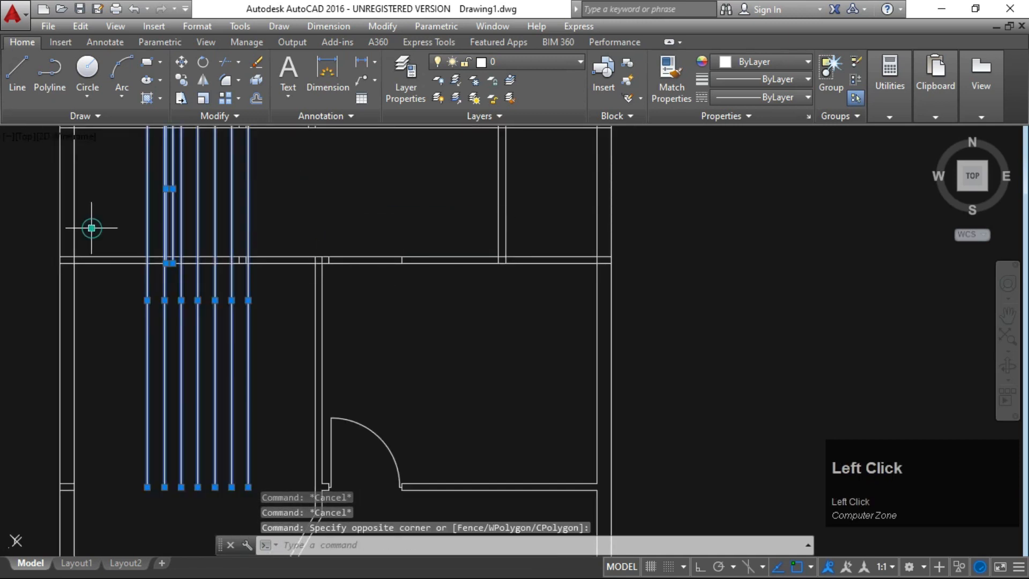
key("Delete")
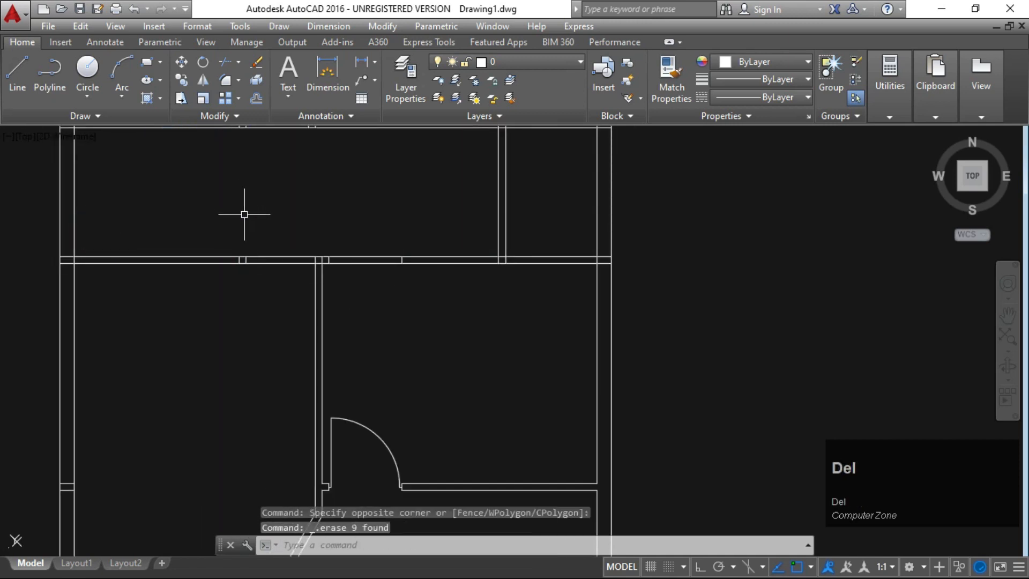
- Examine the wall openings, the door and the angled wall corner above the staircase
scroll(358, 279, "up", 2)
scroll(376, 310, "down", 2)
scroll(358, 295, "up", 2)
scroll(360, 297, "down", 2)
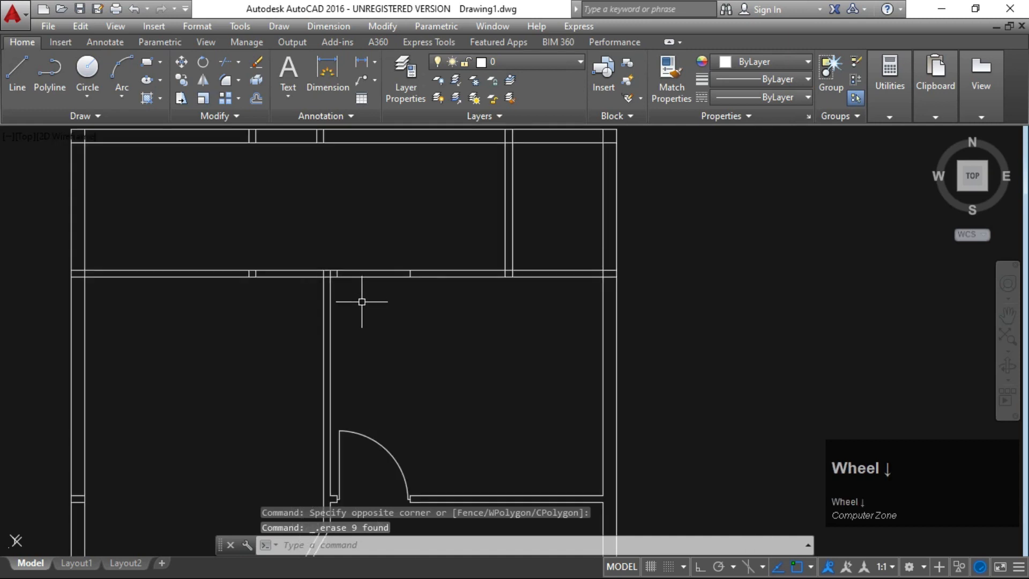
scroll(370, 303, "down", 2)
scroll(367, 402, "up", 5)
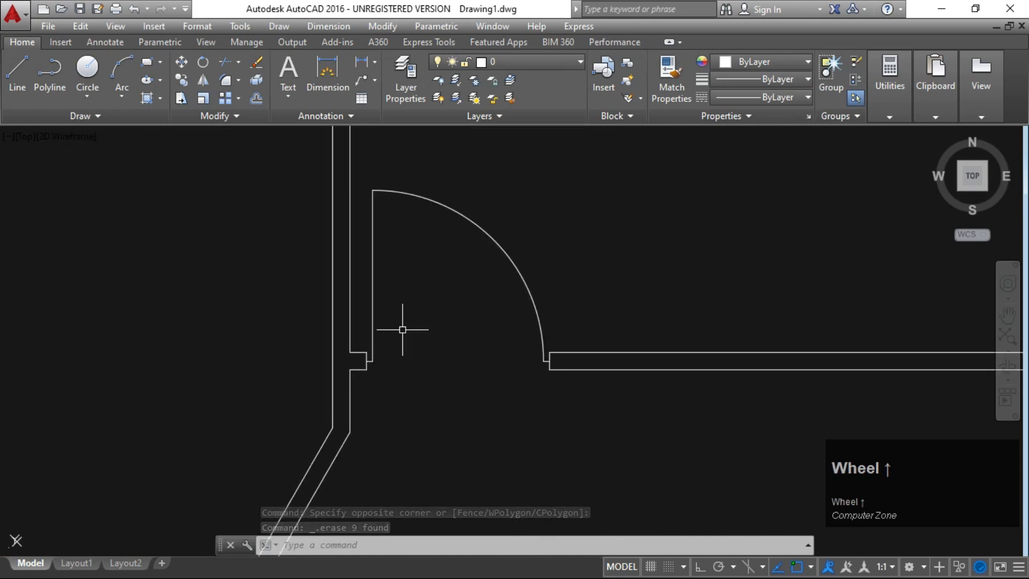
scroll(367, 368, "down", 3)
scroll(397, 352, "up", 2)
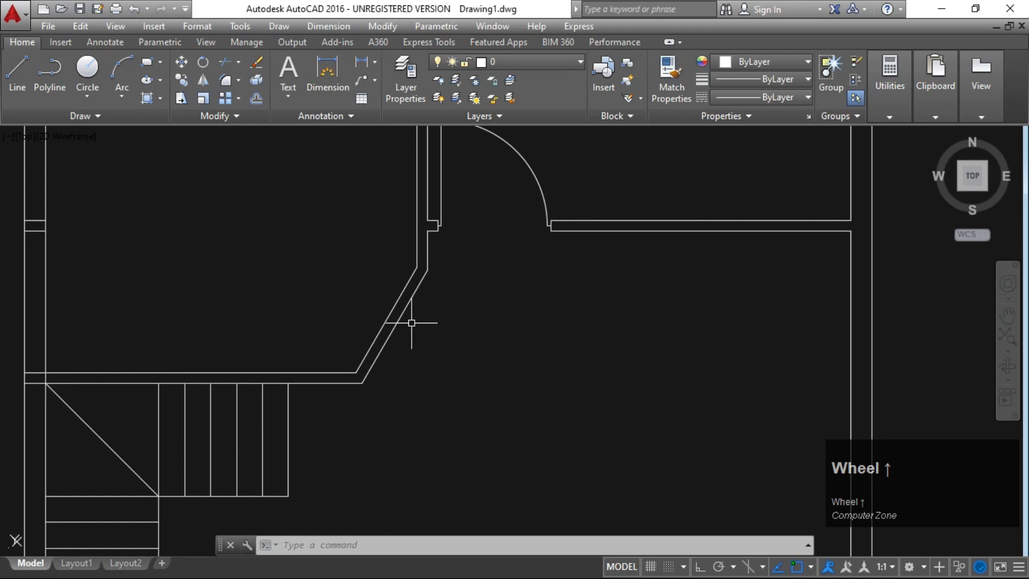
key("Escape")
key("Escape")
key("Escape")
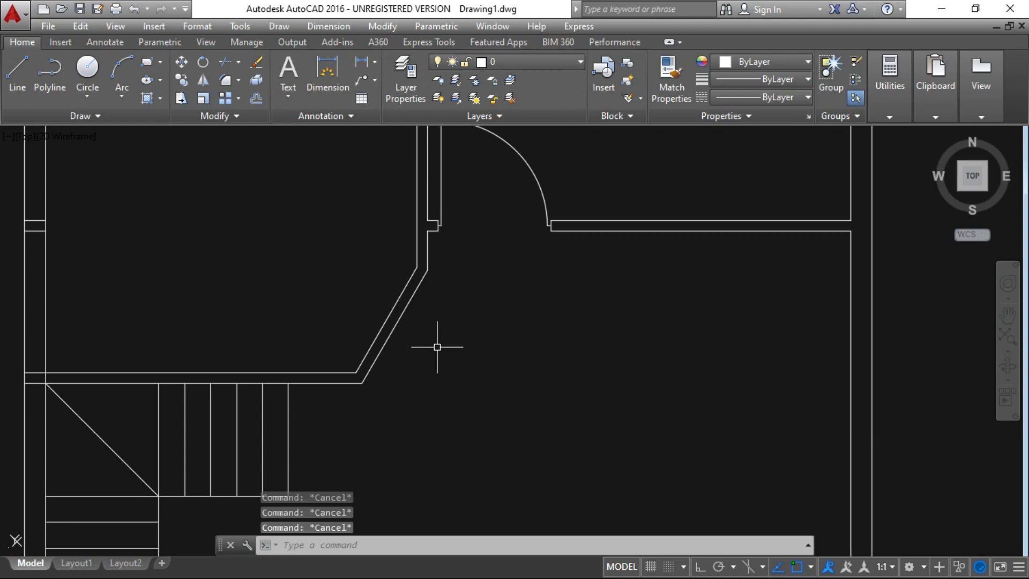
- Fillet the outer and inner wall line pairs with zero radius to square the angled room corner beside the staircase
type("f")
key("space")
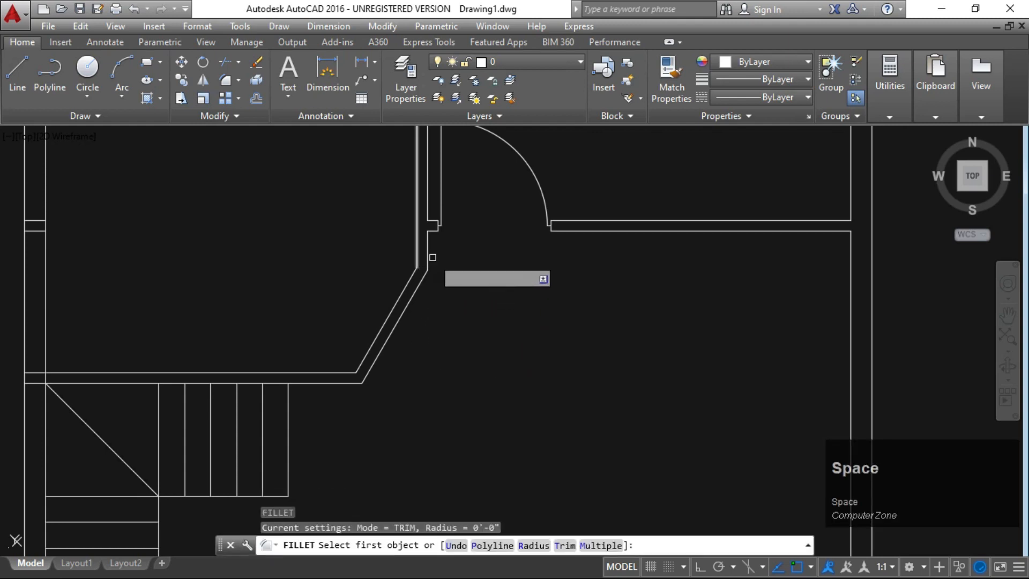
left_click(427, 259)
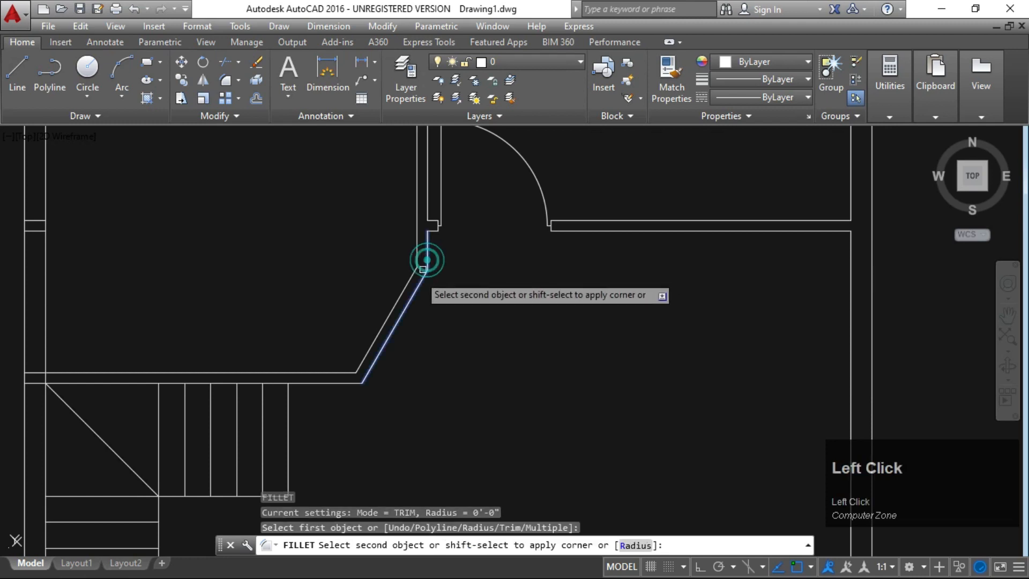
left_click(348, 382)
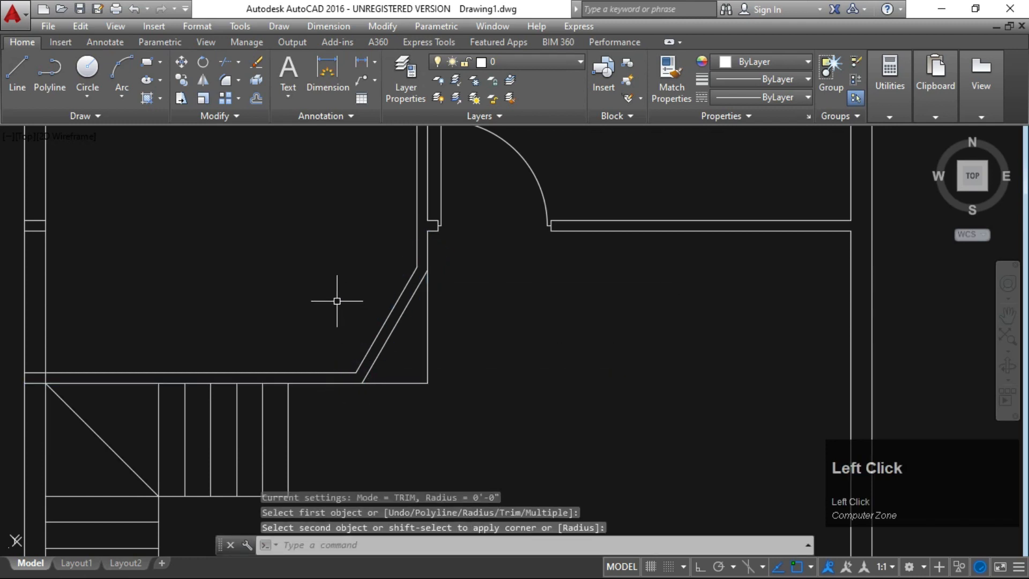
type("f")
key("space")
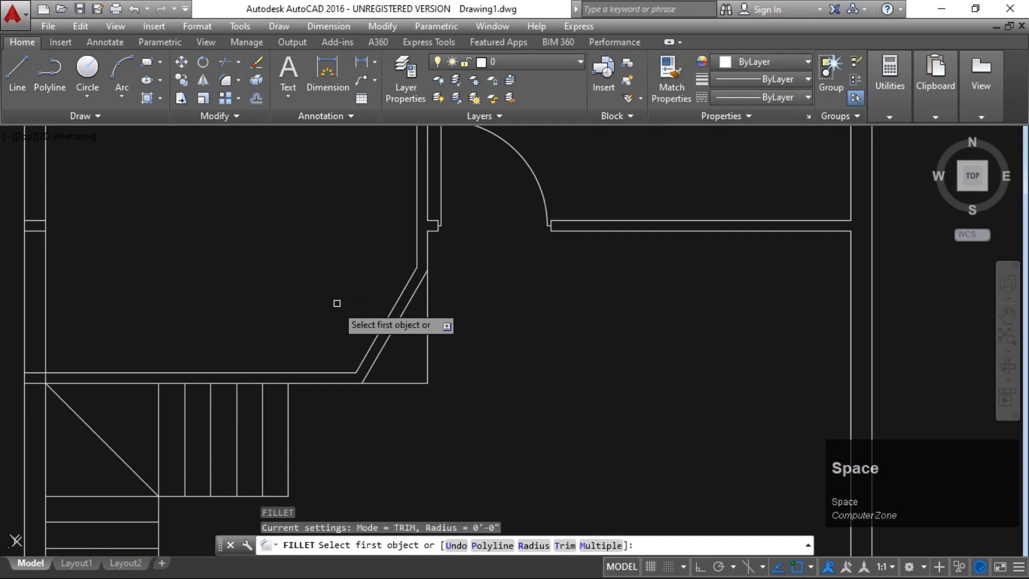
left_click(314, 372)
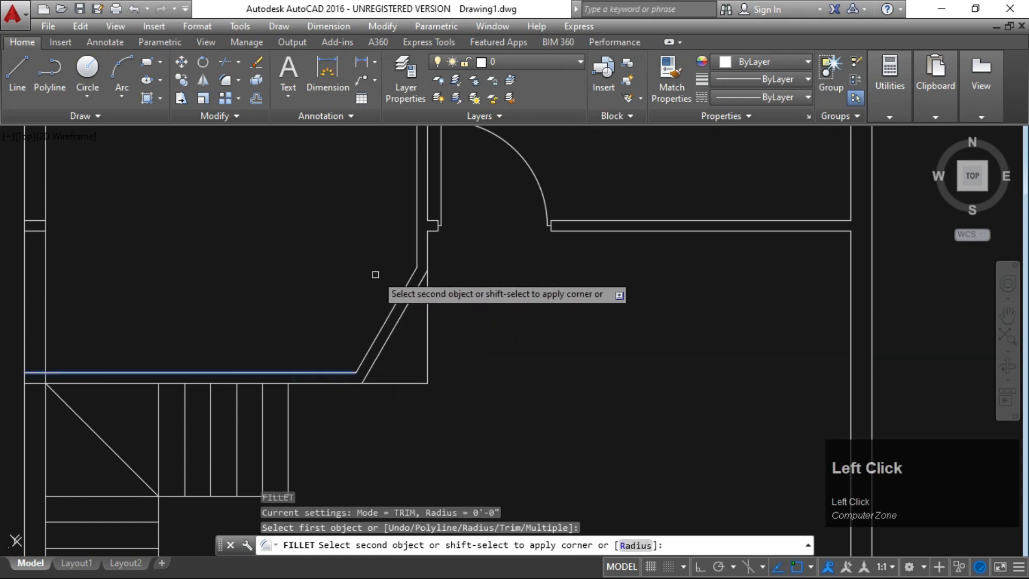
left_click(416, 253)
- Erase the two old slanted wall lines at the squared corner
left_click(399, 328)
left_click(348, 323)
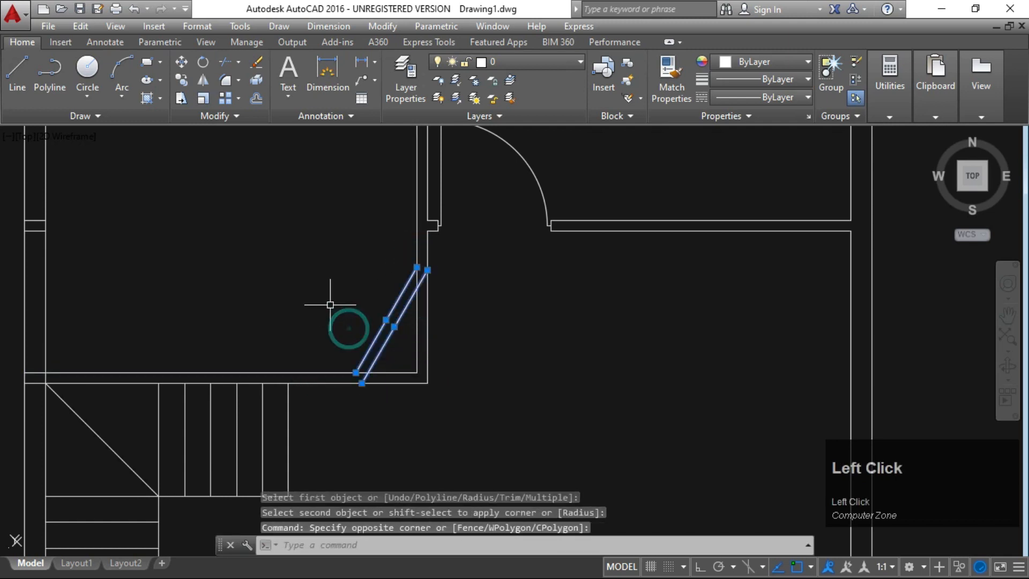
key("Delete")
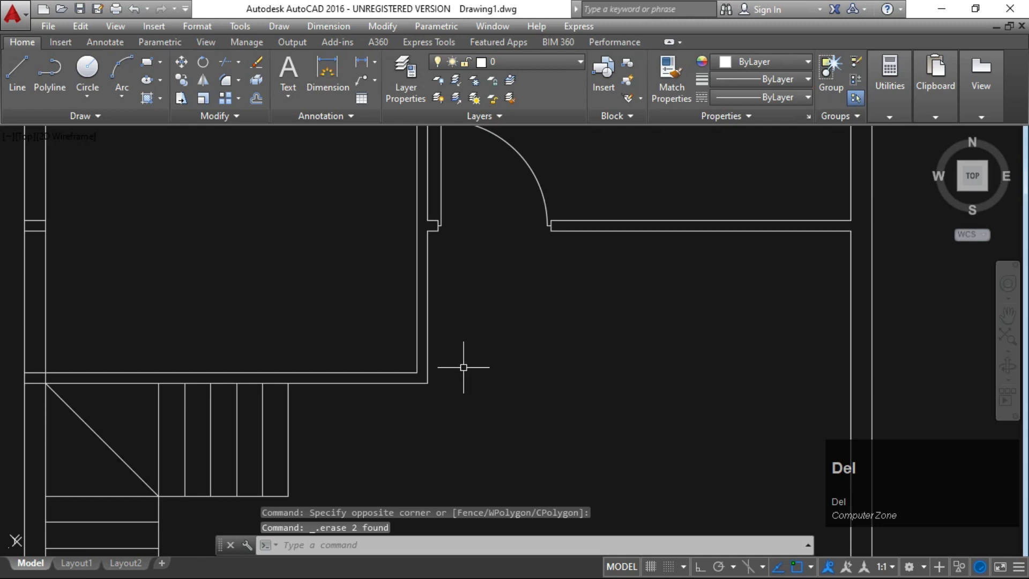
key("Escape")
key("Escape")
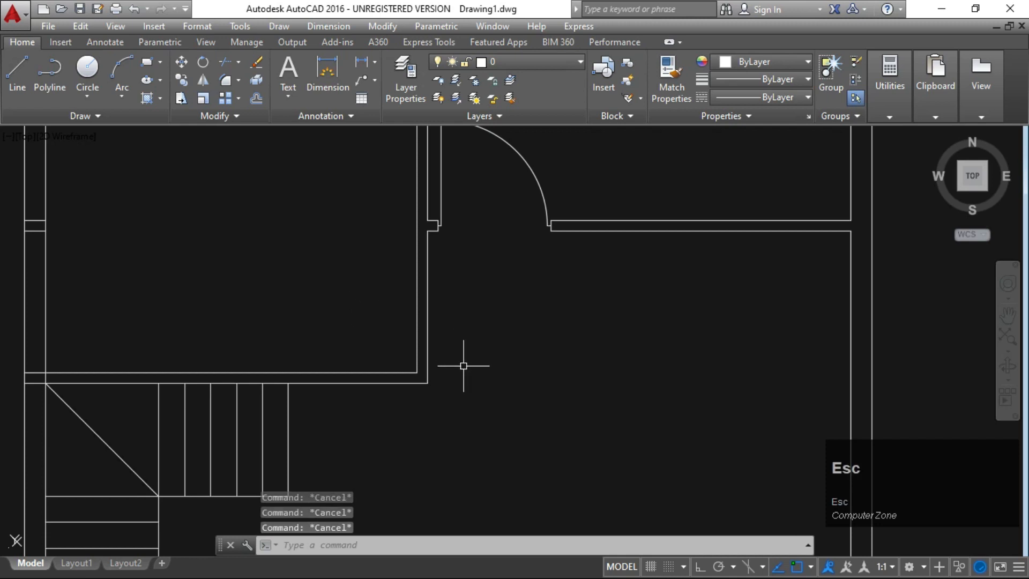
- Chamfer the outer wall lines at the squared corner with both chamfer distances set to 3'6"
type("CHa")
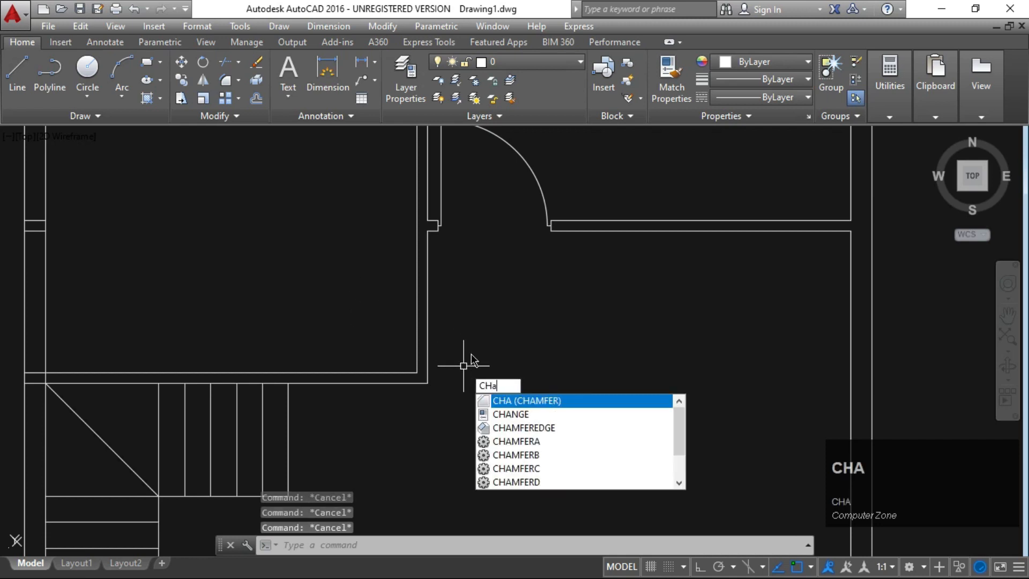
key("space")
type("d")
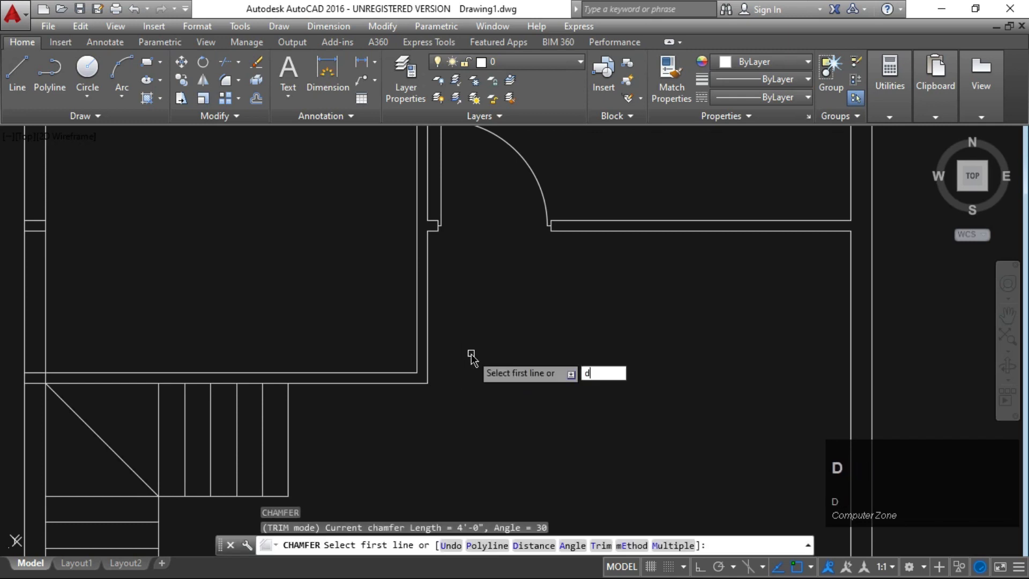
key("space")
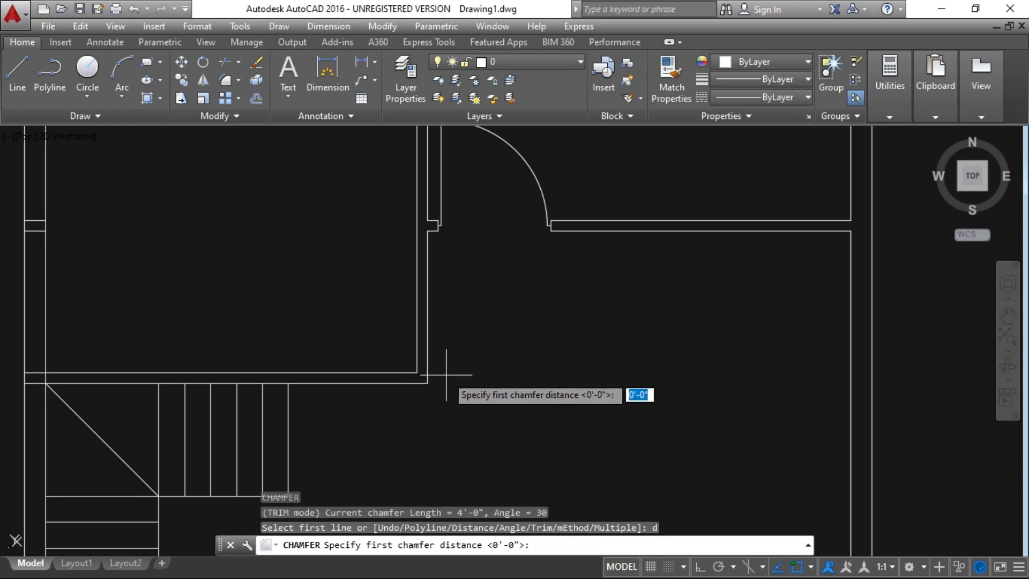
type("3")
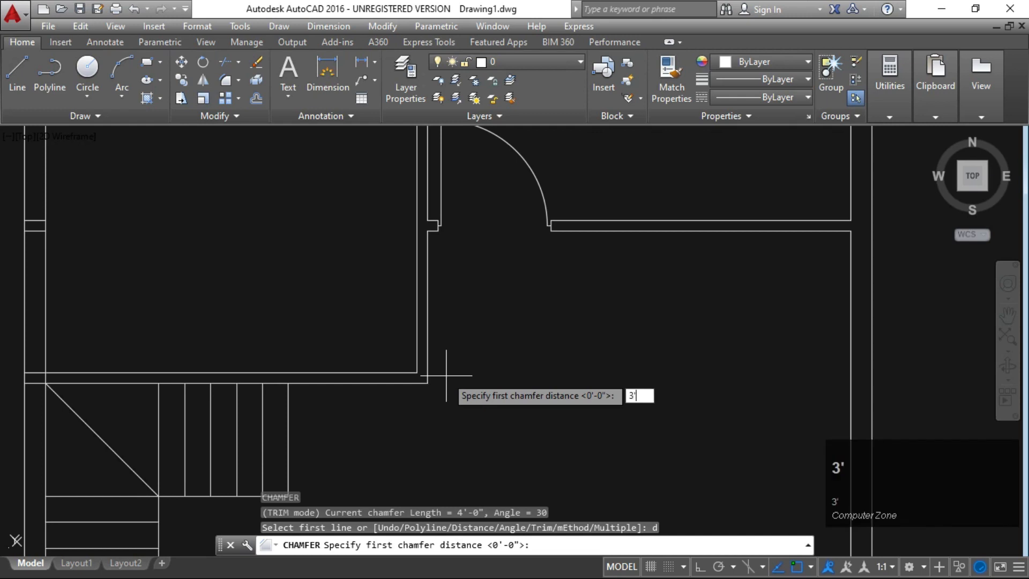
type("'6")
key("space")
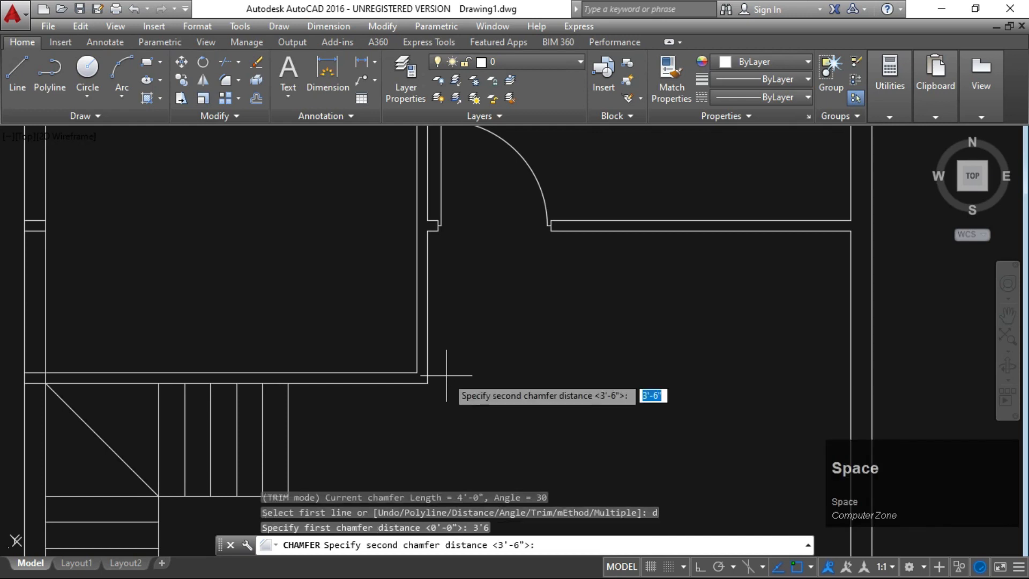
type("3")
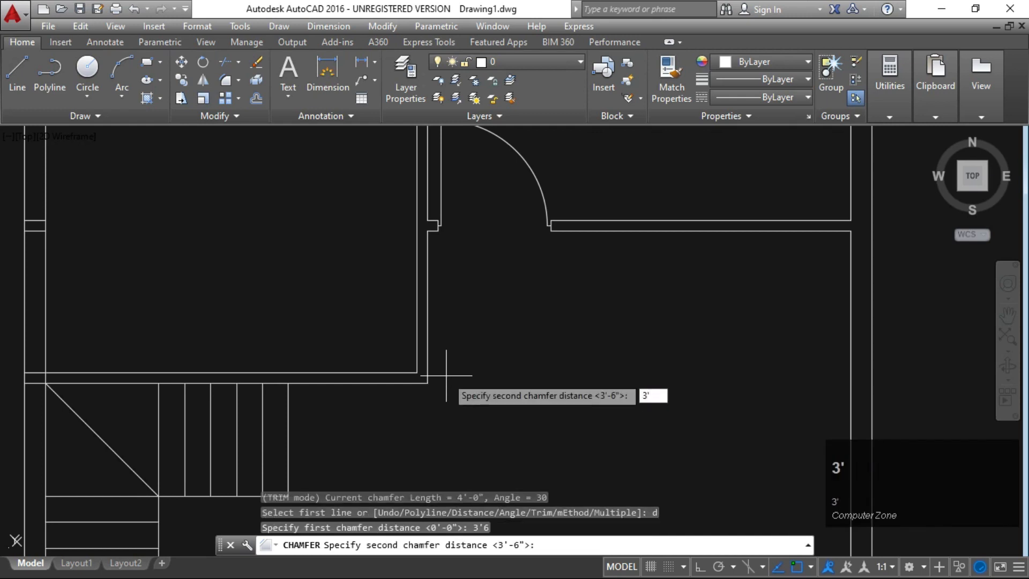
type("'6")
key("space")
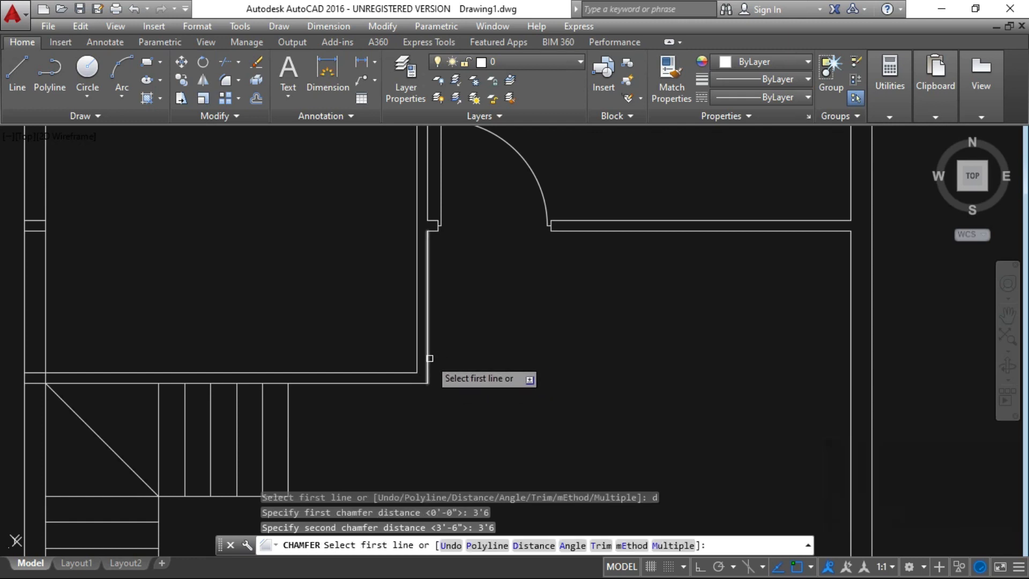
left_click(428, 360)
left_click(409, 382)
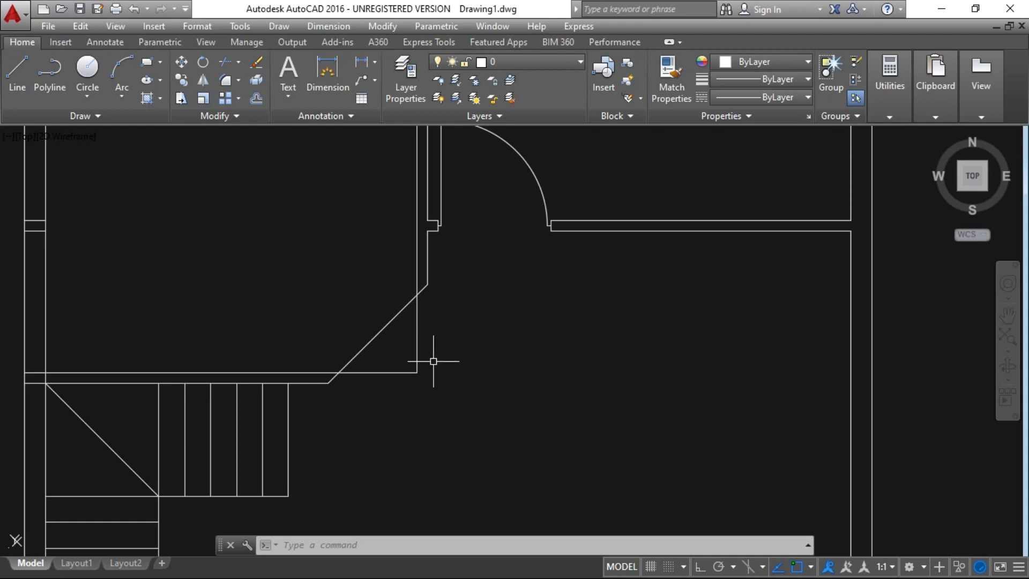
key("Escape")
key("Escape")
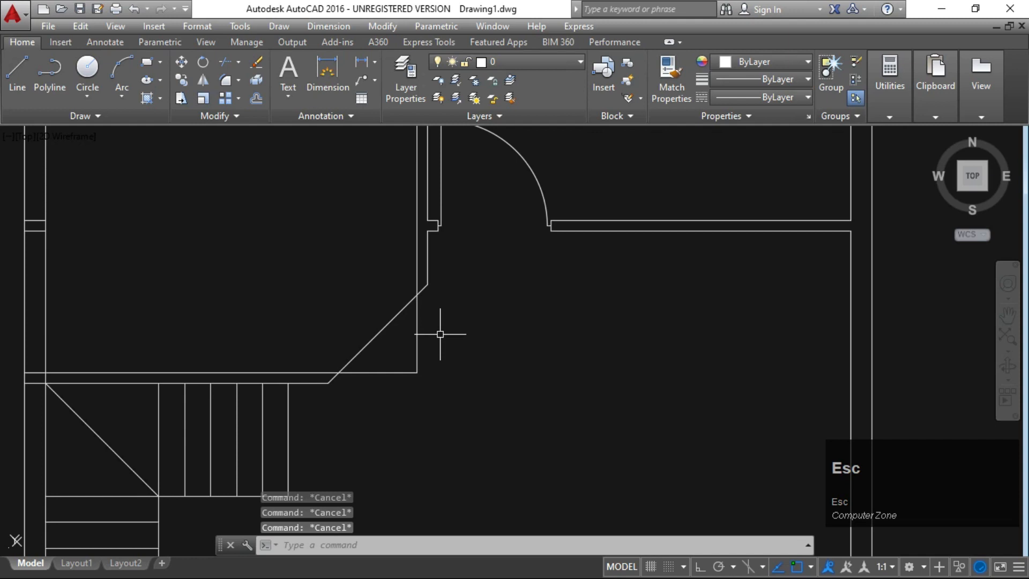
- Offset the slanted chamfer line 9" toward the inside of the room
type("9")
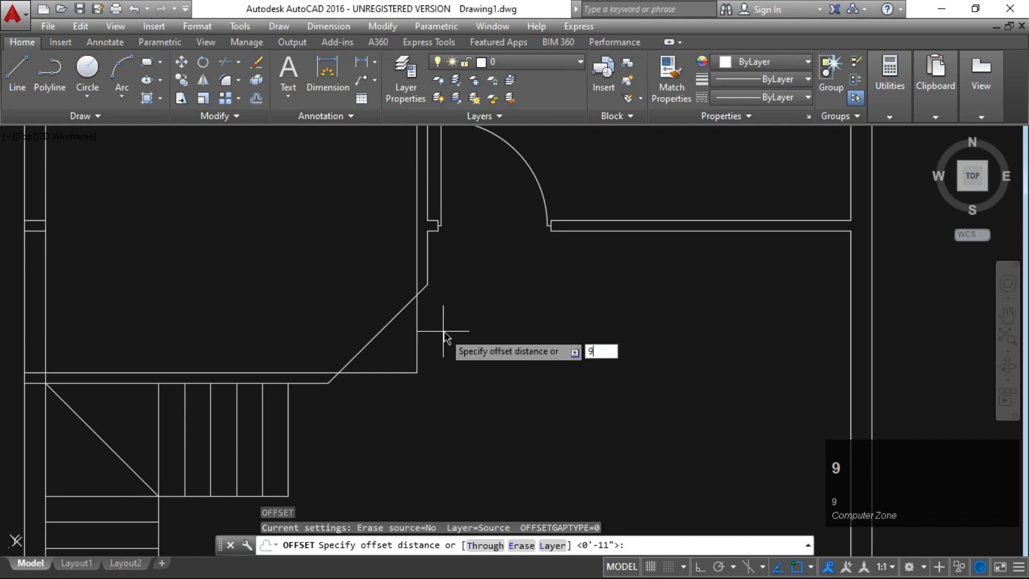
key("space")
left_click(372, 339)
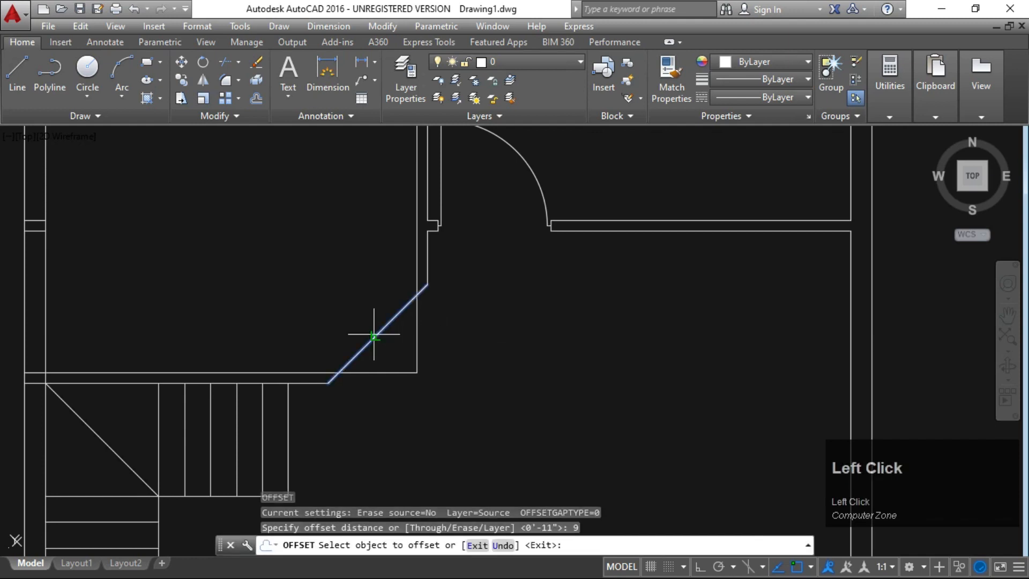
left_click(265, 311)
key("Escape")
key("Escape")
key("Escape")
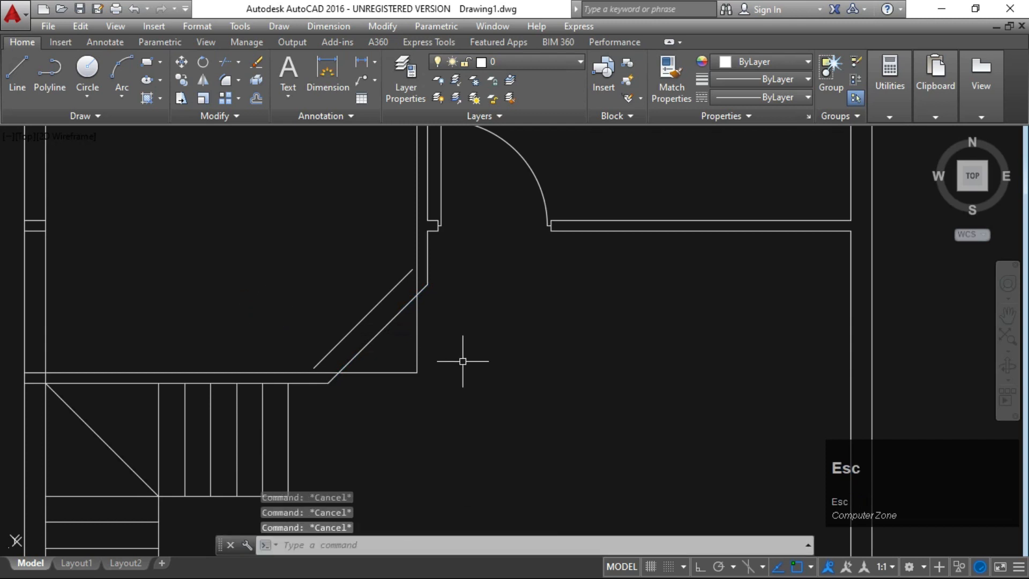
type("ex")
key("space")
key("space")
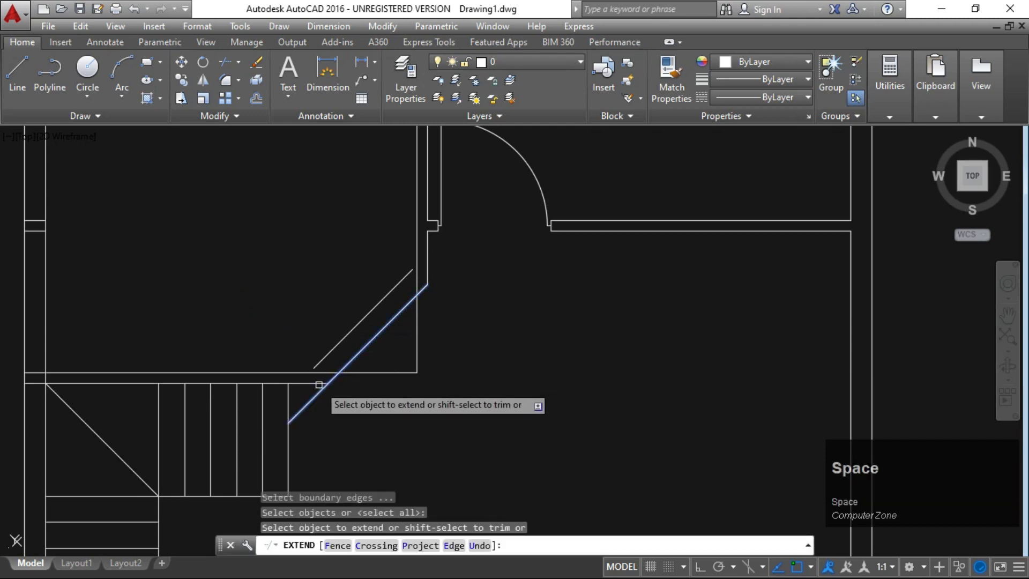
scroll(430, 324, "down", 3)
scroll(423, 304, "up", 3)
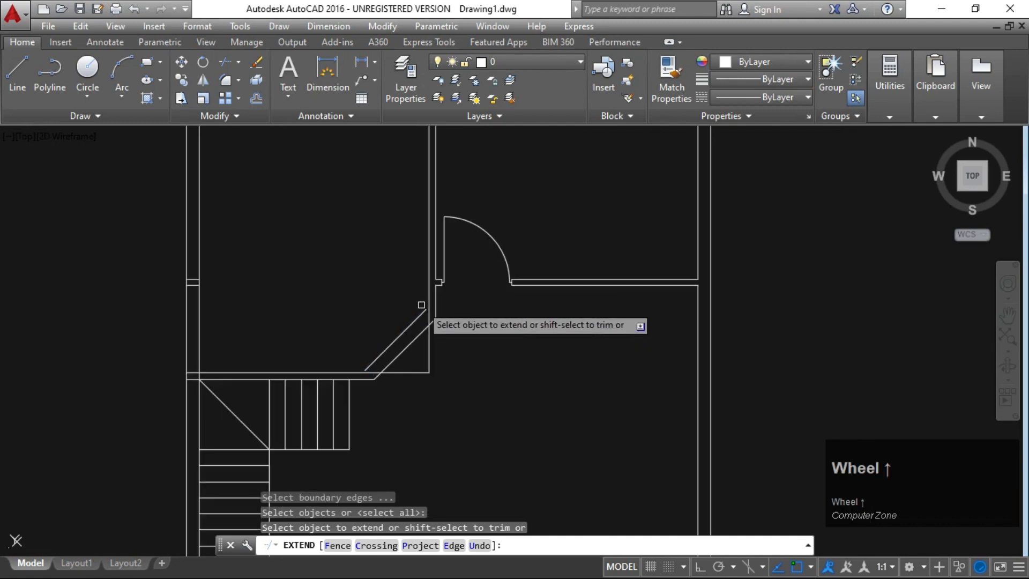
key("Escape")
key("Escape")
- Erase the inner slanted copy and offset the chamfer line 4.5" toward the inside of the room instead
left_click(392, 343)
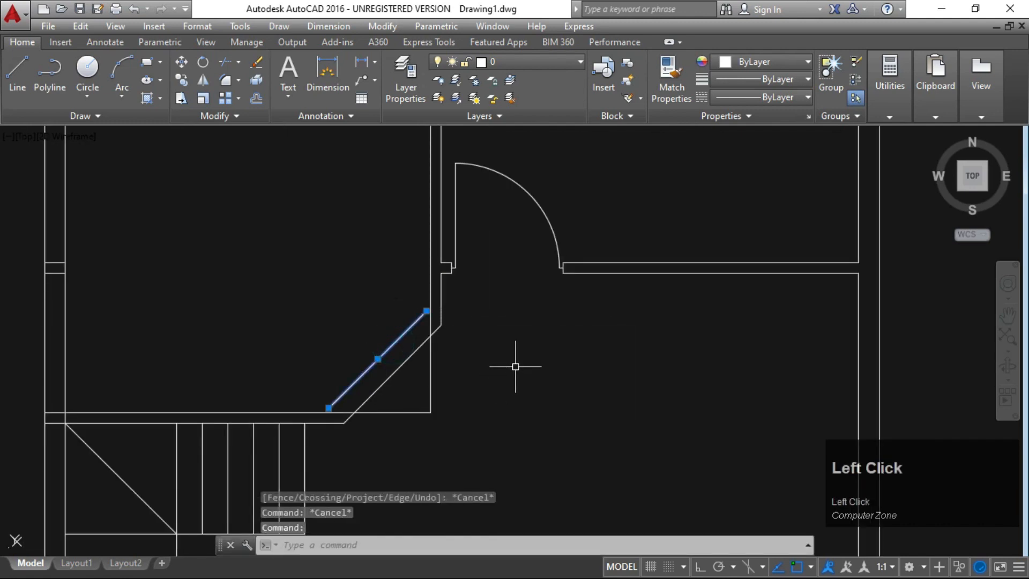
key("Delete")
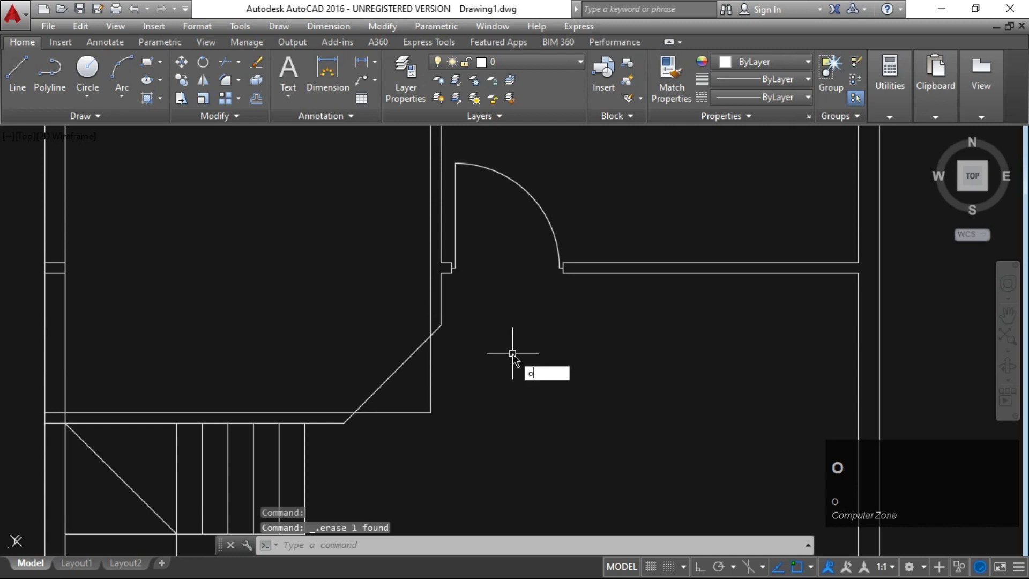
type("o")
key("space")
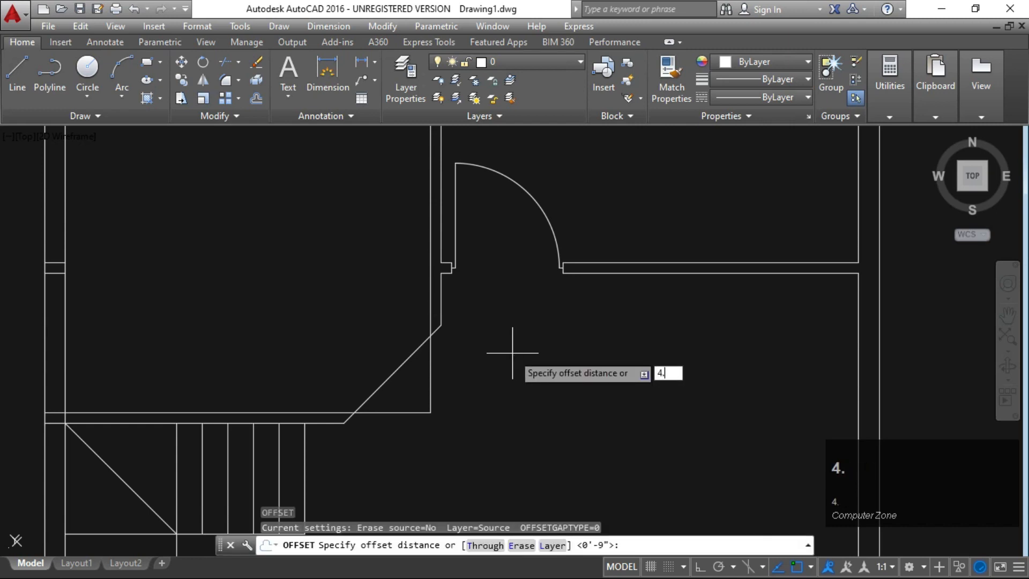
key("space")
left_click(394, 371)
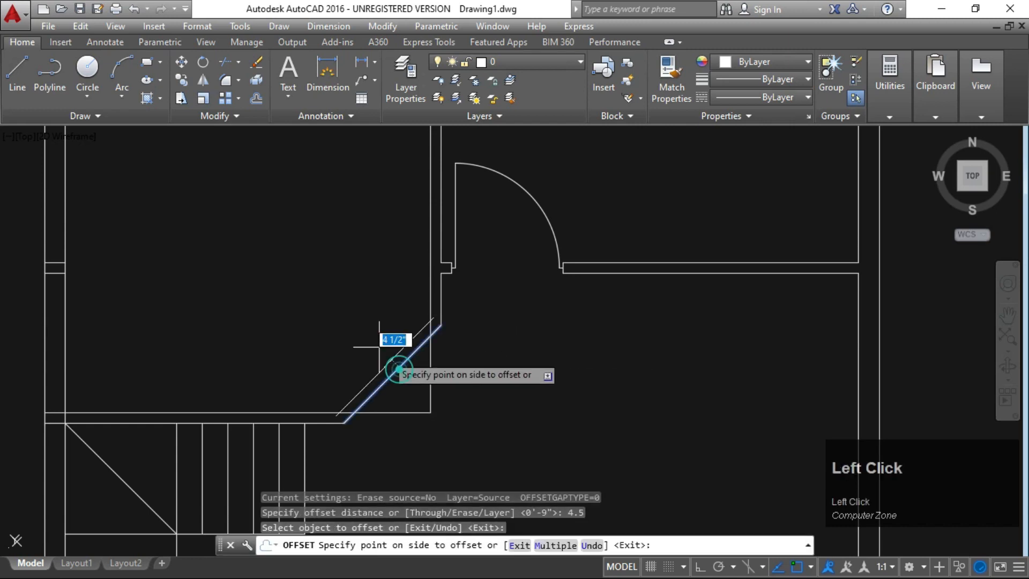
left_click(373, 344)
key("Escape")
key("Escape")
key("Escape")
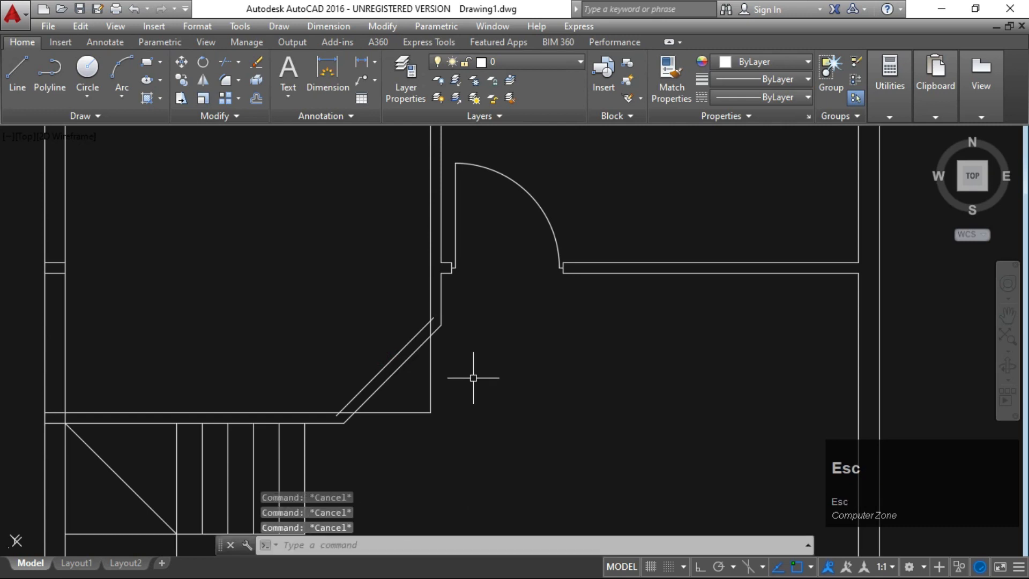
- Trim off the squared corner of the inner wall lines that projects outside the slanted wall
key("space")
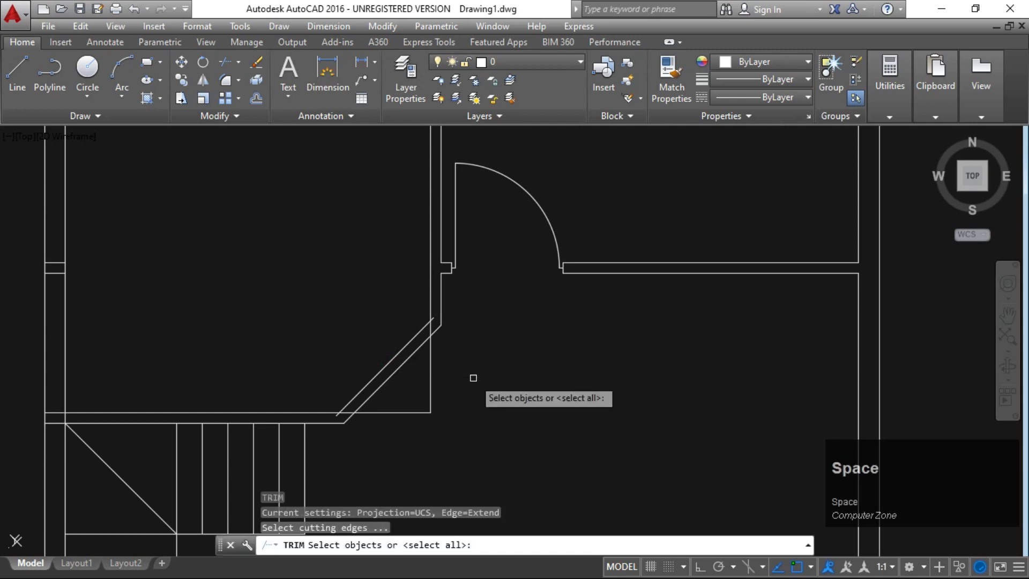
key("space")
left_click(474, 376)
left_click(401, 452)
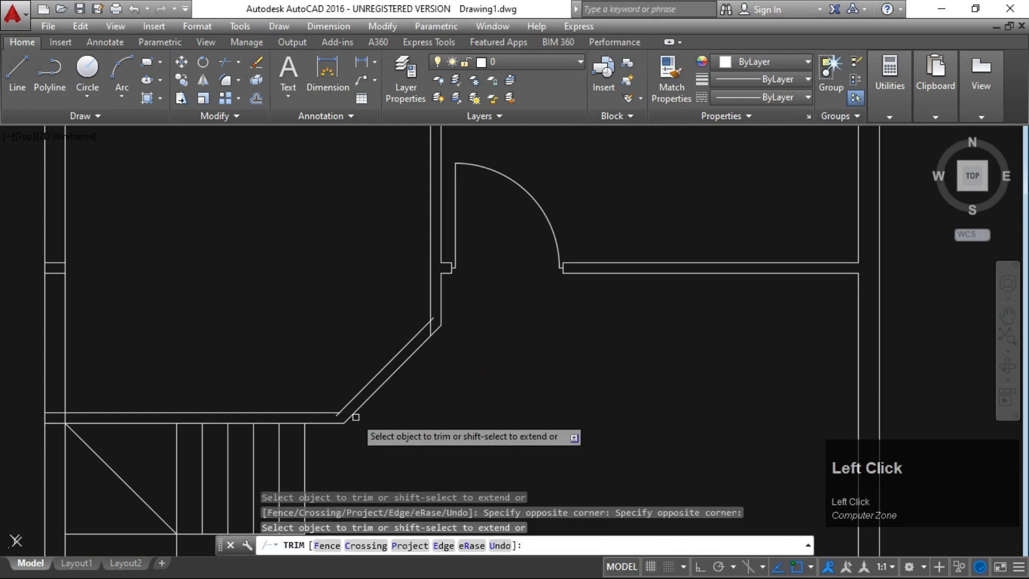
- Trim the remaining line overhangs at both ends of the slanted wall so its inner line meets the adjoining walls cleanly
scroll(348, 420, "up", 5)
left_click(282, 382)
scroll(321, 397, "down", 4)
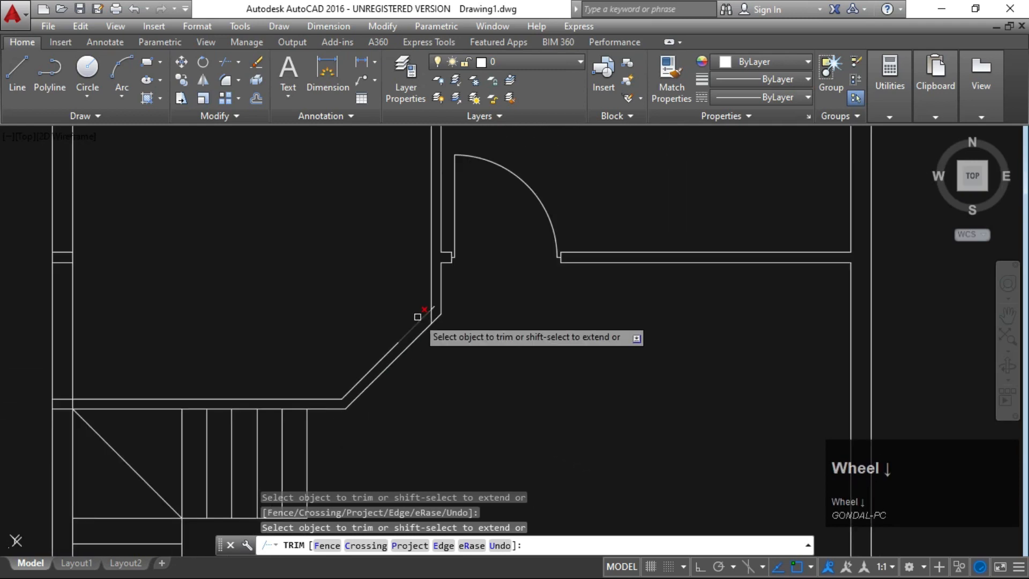
scroll(430, 306, "up", 8)
left_click(393, 355)
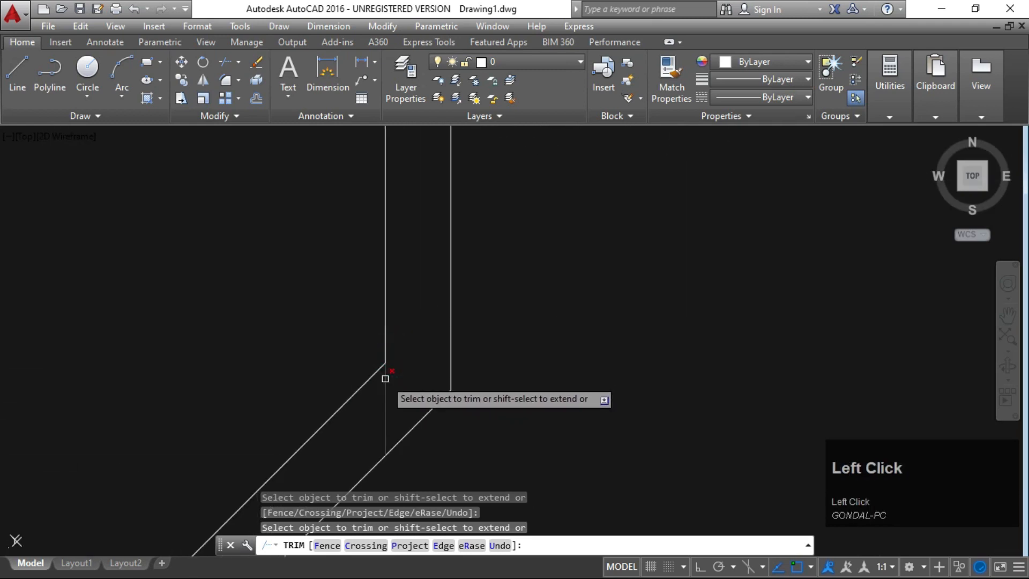
left_click(384, 379)
scroll(416, 374, "down", 8)
scroll(386, 415, "up", 5)
key("Escape")
key("Escape")
key("Escape")
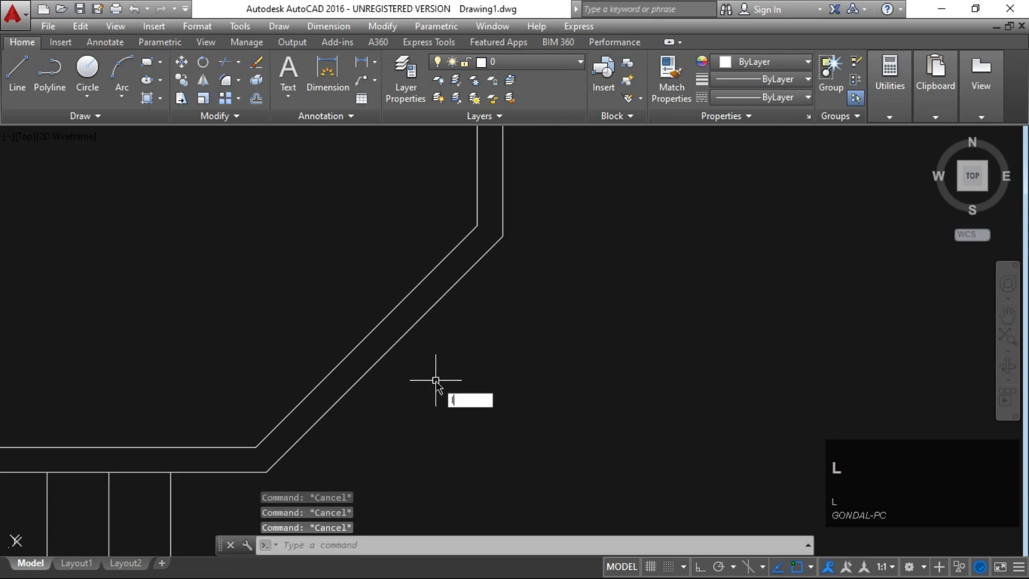
- Draw a short line across the slanted wall from the midpoint of its outer line to its inner line
type("l")
key("space")
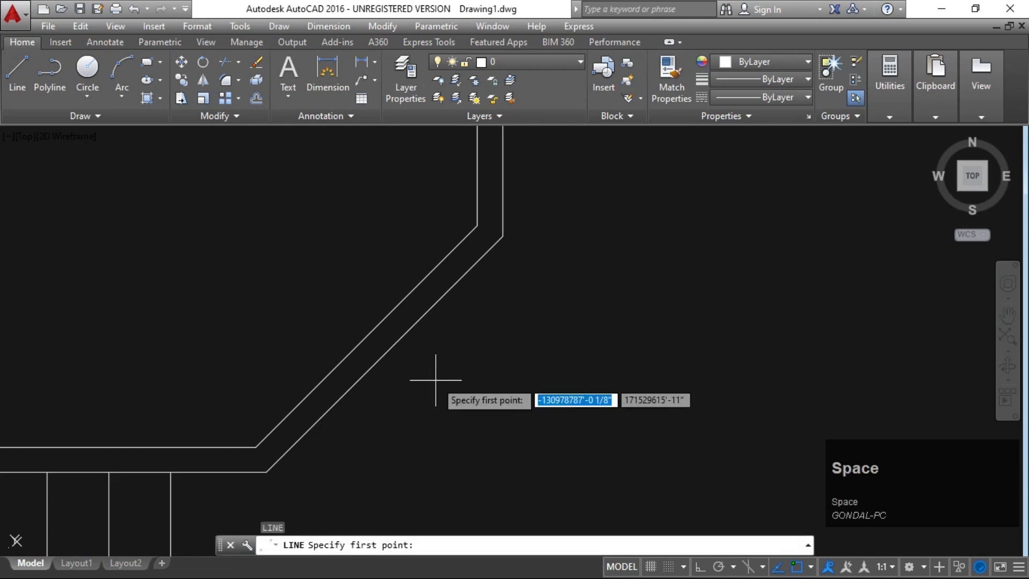
left_click(384, 354)
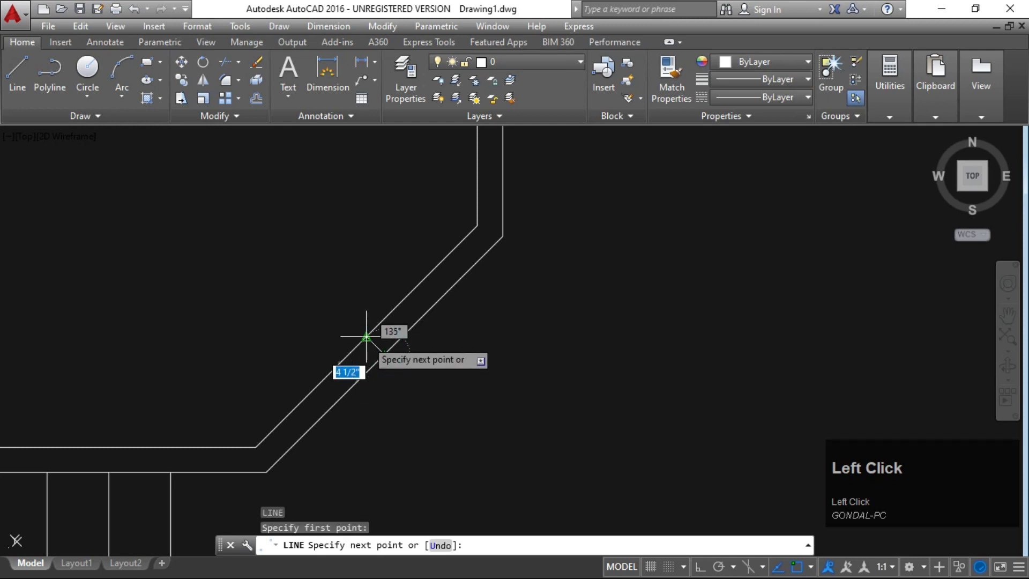
left_click(366, 337)
key("Escape")
key("Escape")
key("Escape")
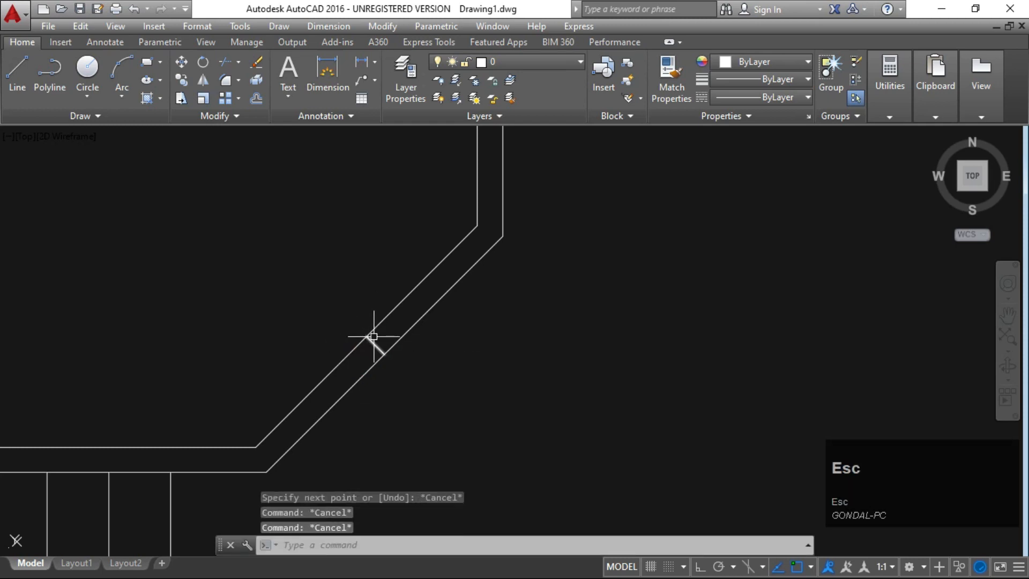
scroll(402, 354, "down", 2)
scroll(402, 360, "up", 2)
key("Escape")
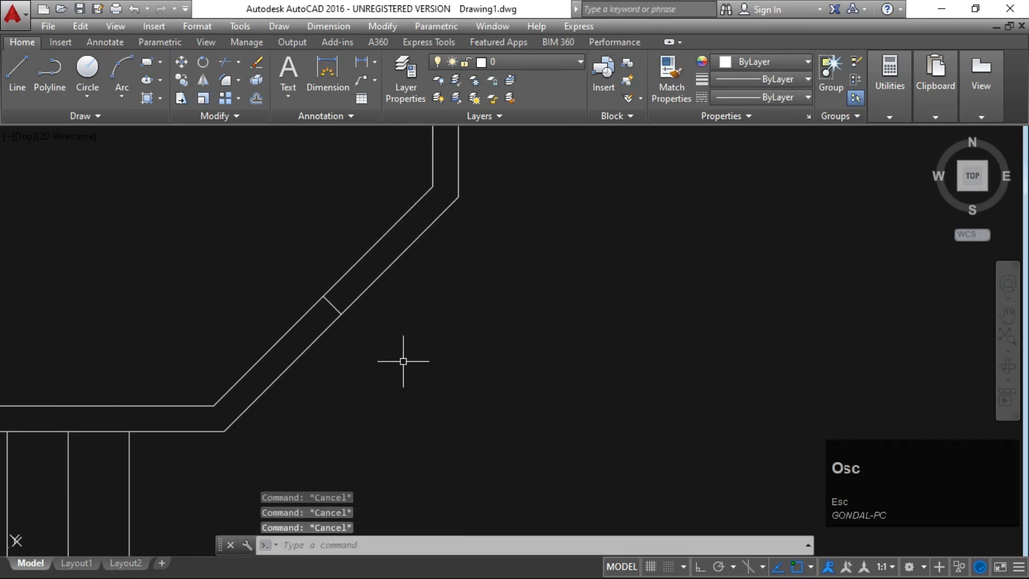
type("o")
key("space")
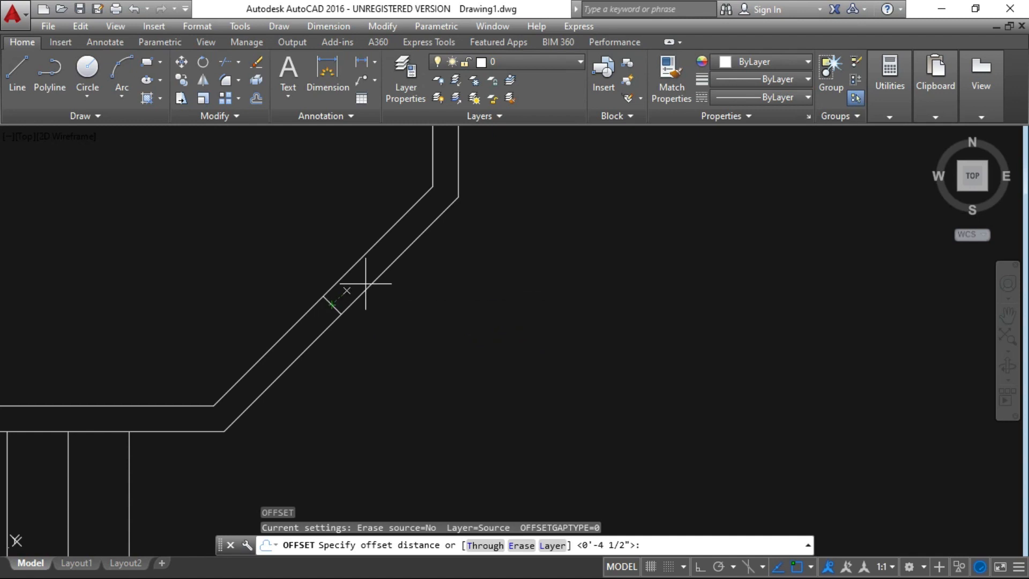
key("Escape")
key("Escape")
key("Escape")
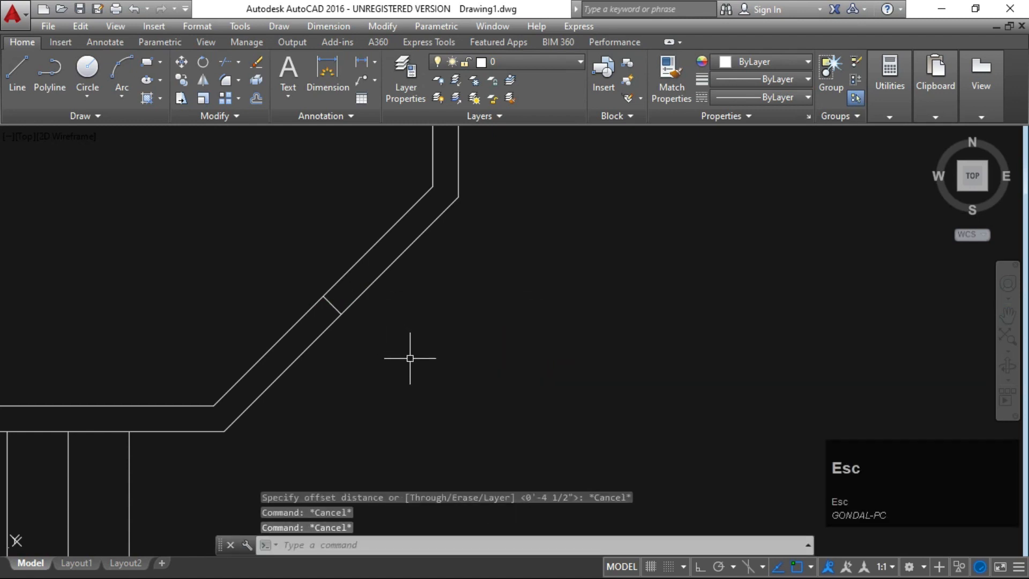
key("Escape")
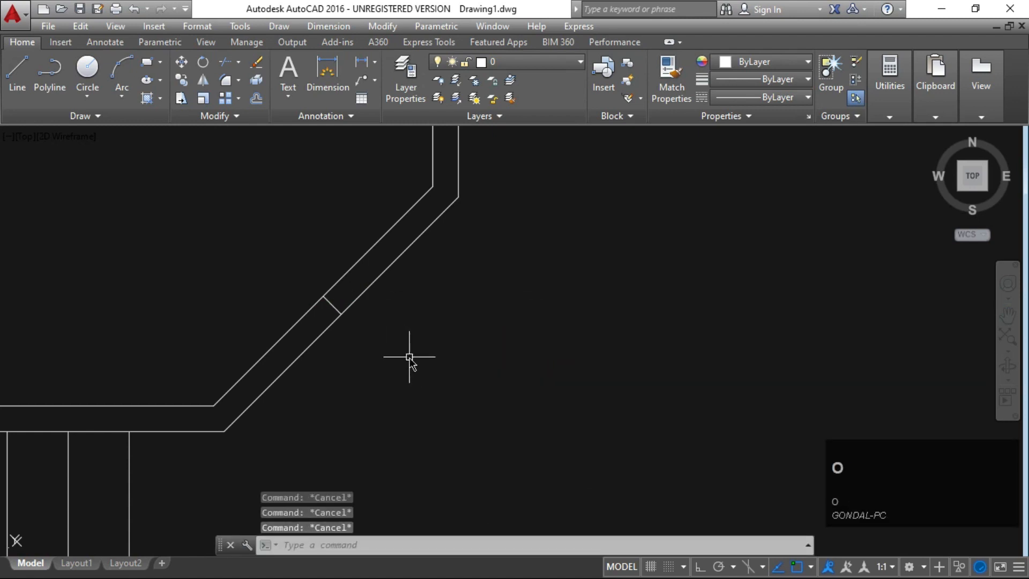
- Offset the short cross line 1'9" to both sides along the slanted wall to mark the opening
type("o")
key("space")
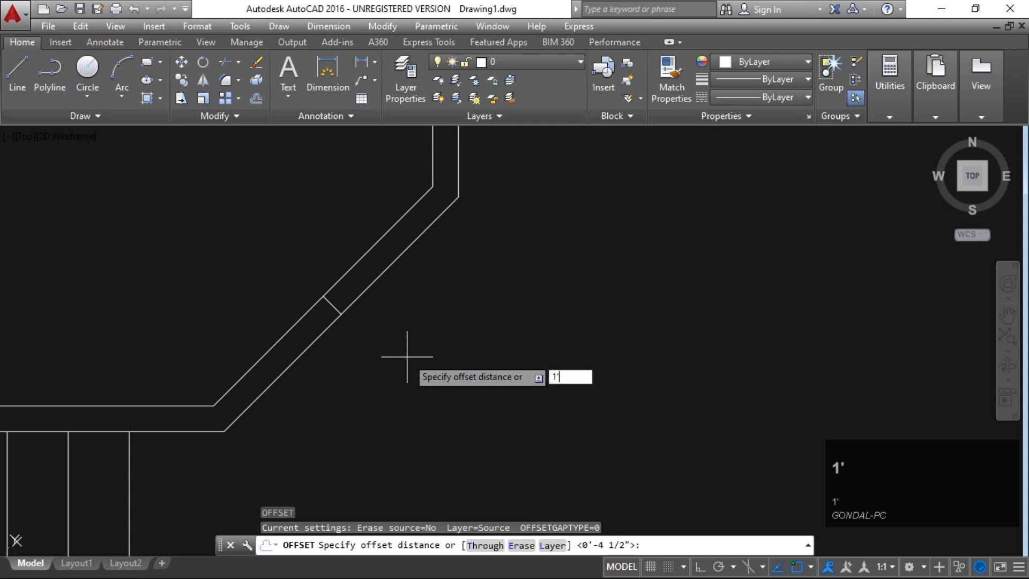
type("1'9")
key("space")
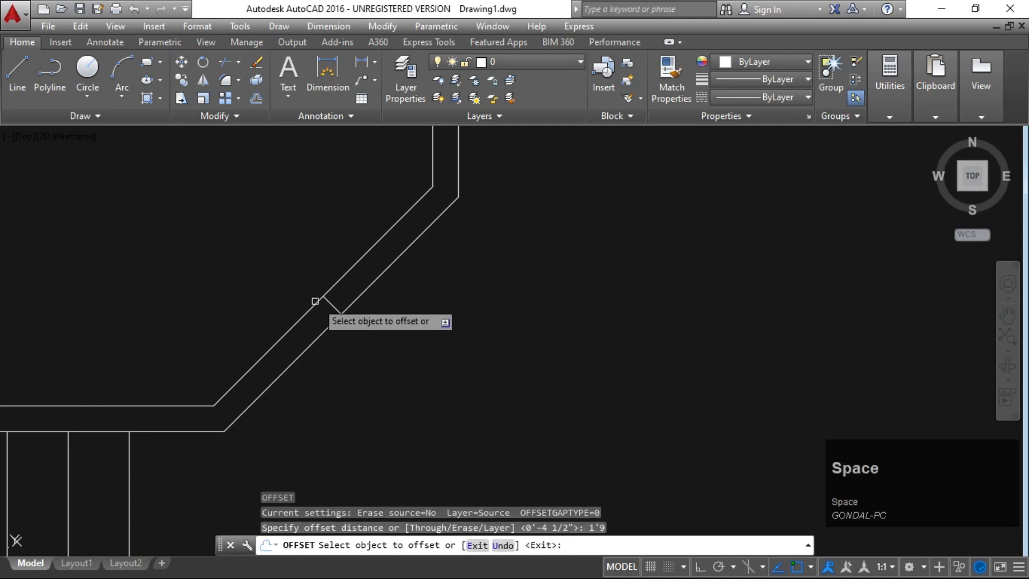
left_click(330, 305)
left_click(367, 277)
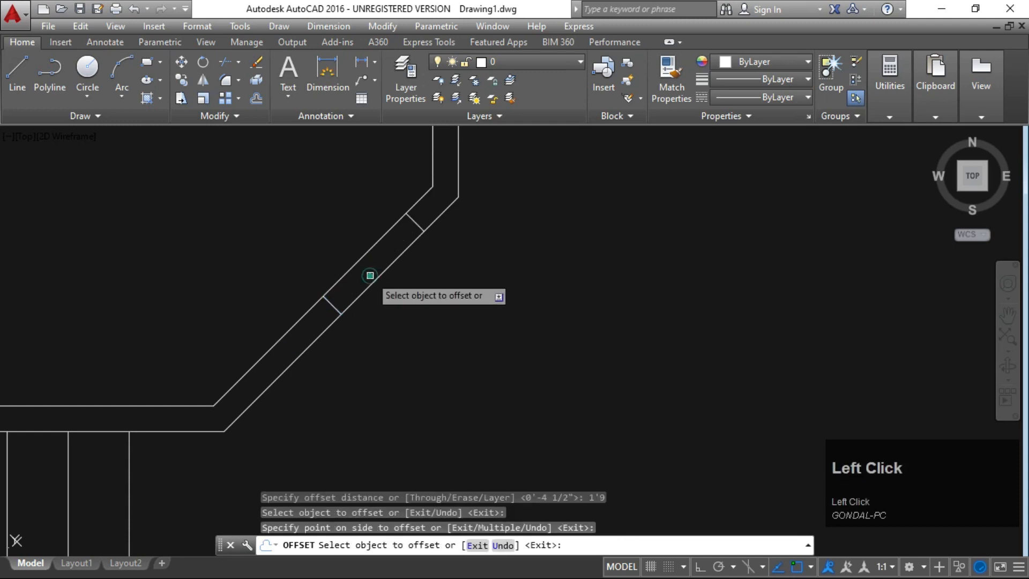
left_click(333, 310)
left_click(251, 354)
key("Escape")
key("Escape")
key("Escape")
key("Escape")
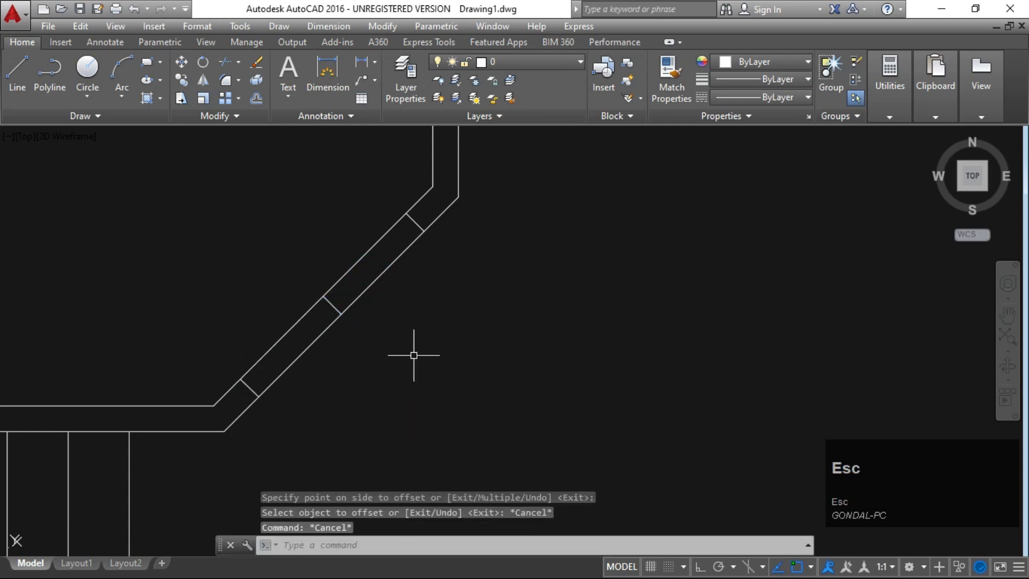
- Trim both slanted wall lines between the two offset cross lines to open up the wall
type("tr")
key("space")
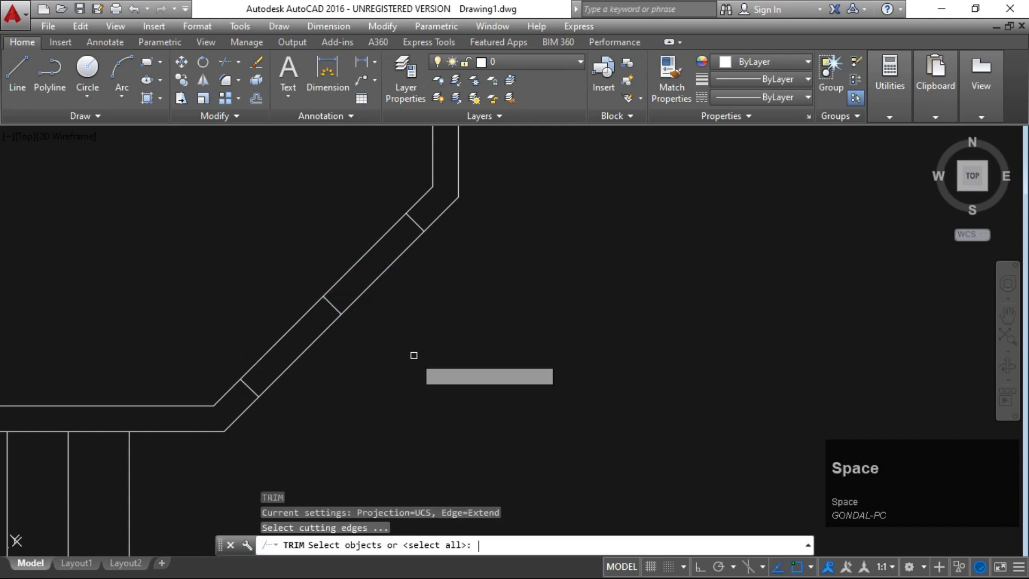
key("space")
left_click(410, 307)
left_click(260, 332)
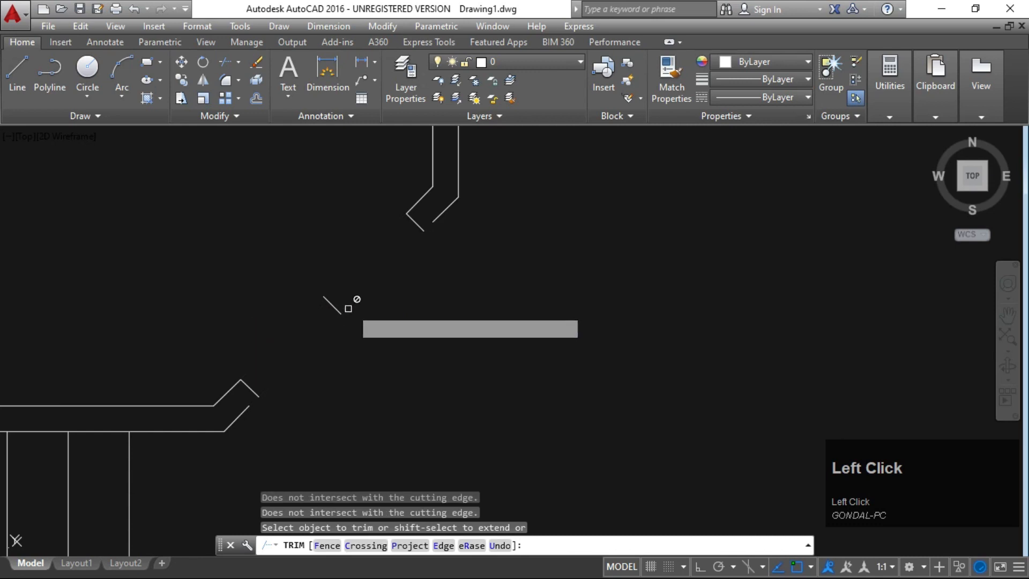
key("Escape")
key("Escape")
key("Escape")
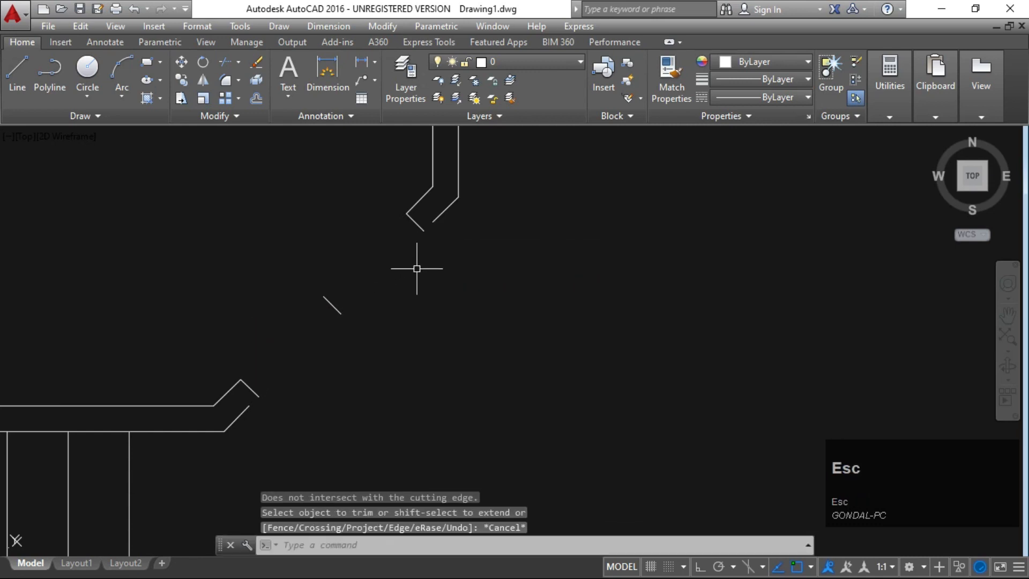
- Extend the outer slanted wall line to the cross line at the upper end of the opening
type("ex")
key("space")
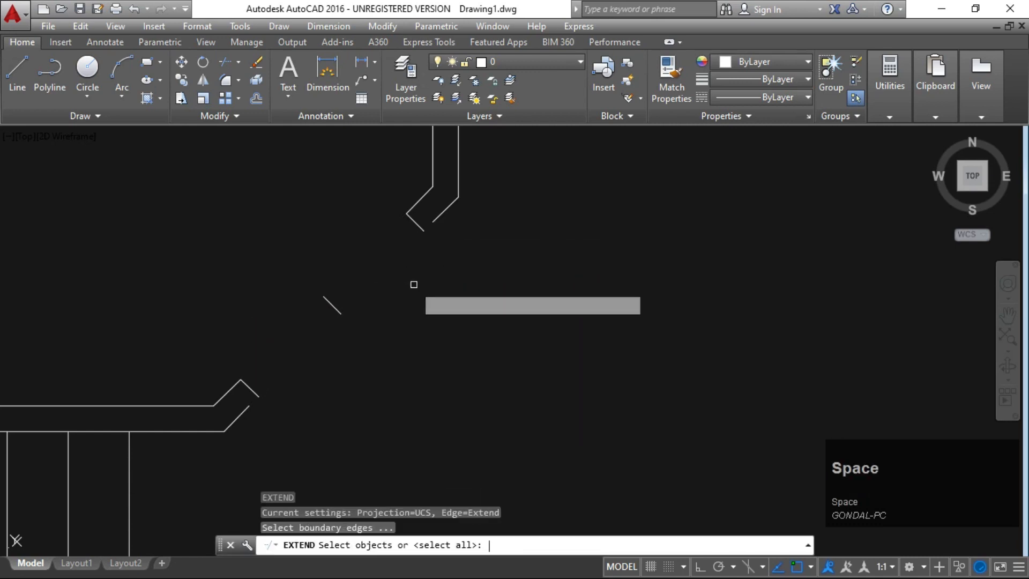
key("space")
left_click(432, 219)
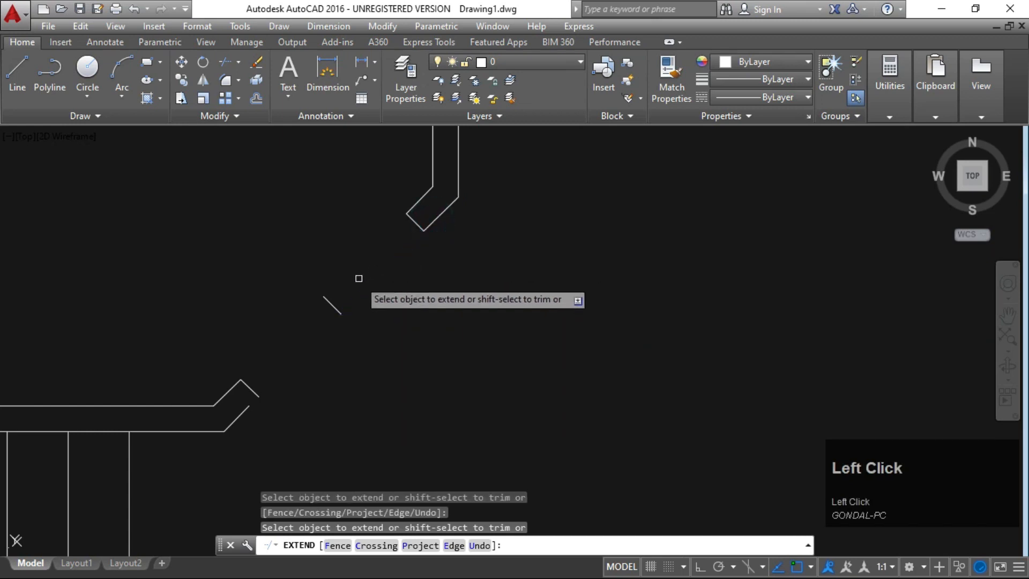
key("Escape")
key("Escape")
key("Escape")
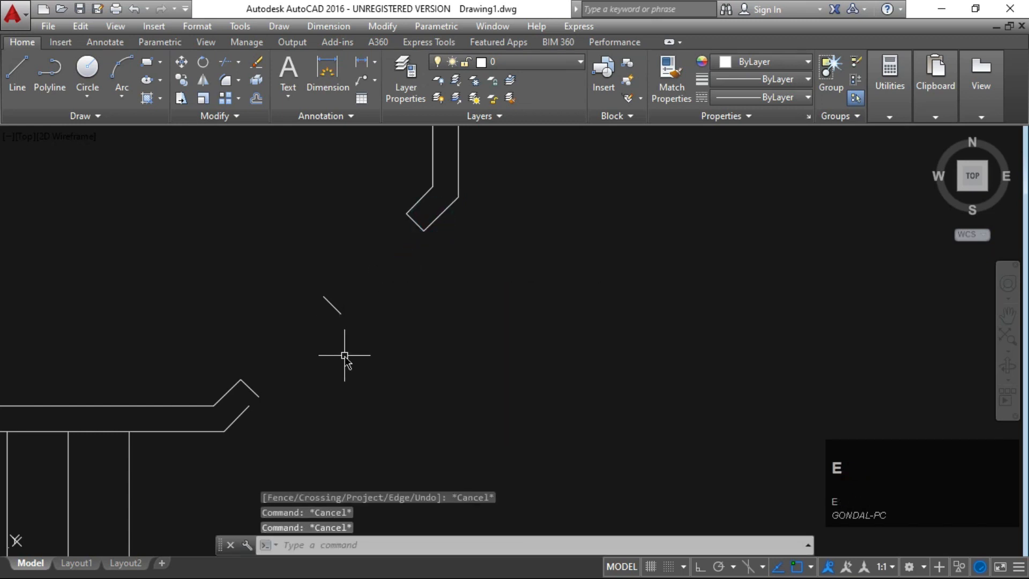
- Extend the outer slanted wall line beside the staircase to the cross line at the opening's lower end
type("ex")
key("space")
key("space")
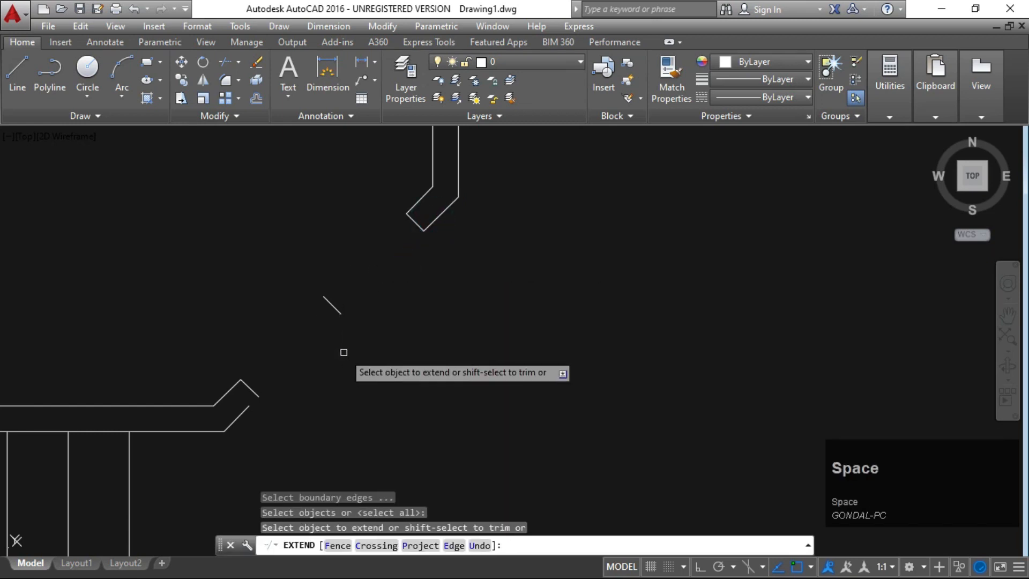
left_click(243, 413)
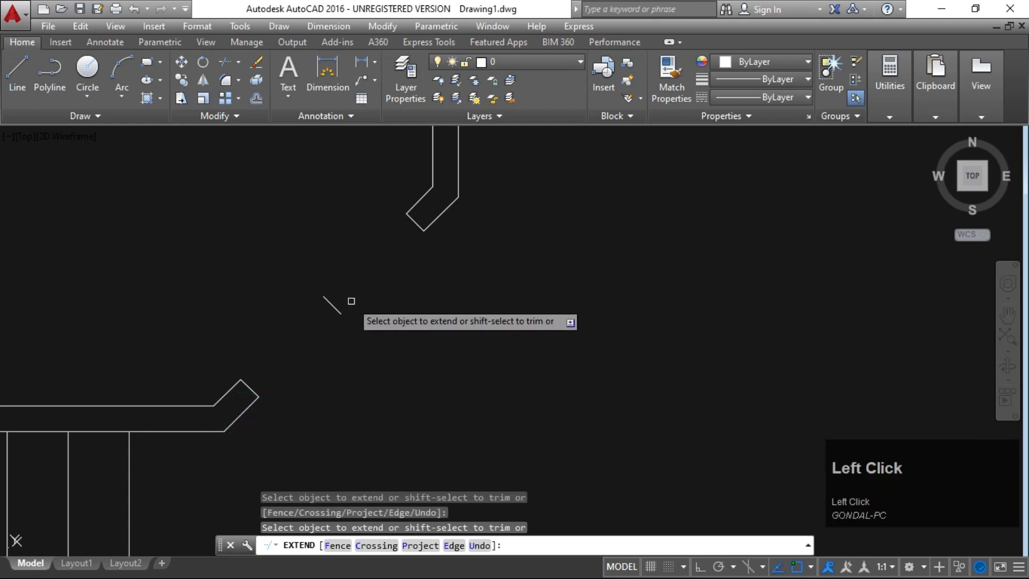
key("Escape")
key("Escape")
key("Escape")
- Delete the leftover short cross line in the middle of the slanted wall opening
left_click(356, 293)
left_click(291, 340)
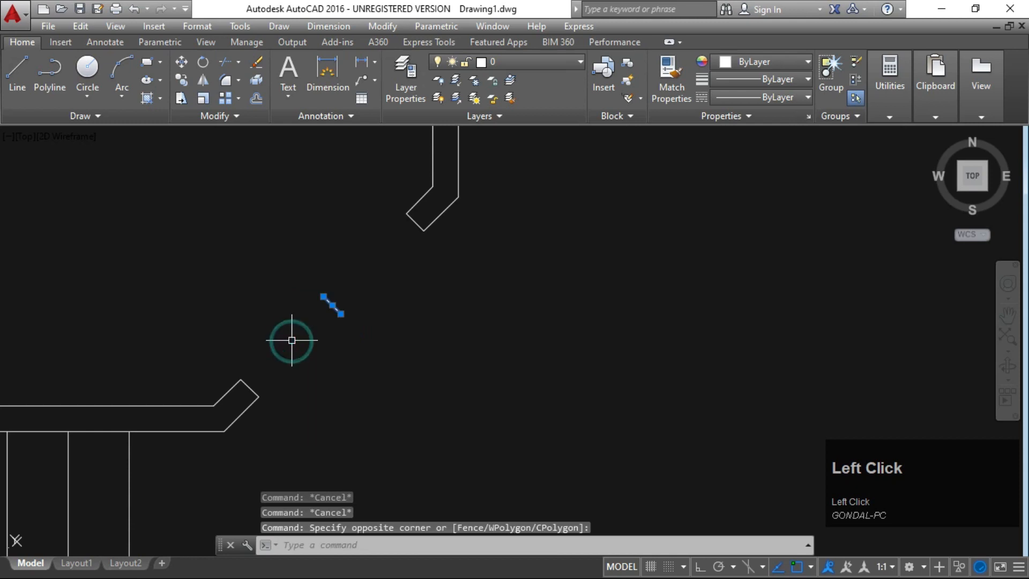
key("Delete")
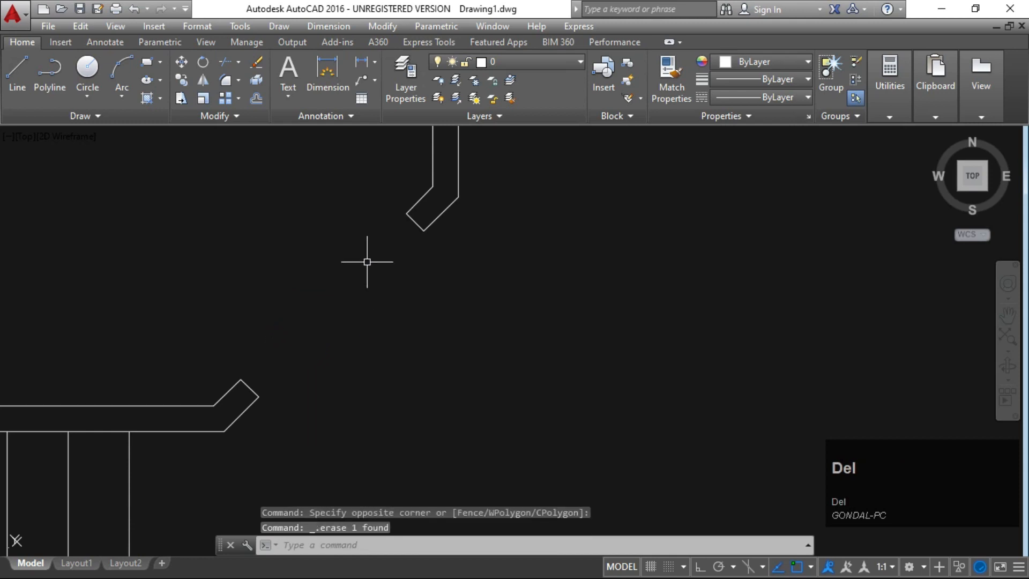
key("Escape")
key("Escape")
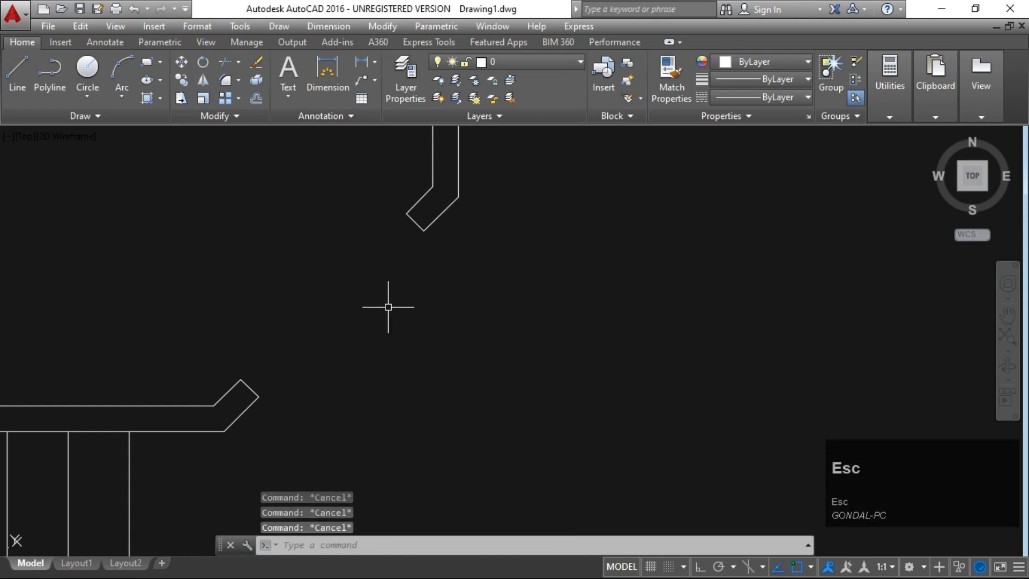
scroll(390, 309, "down", 2)
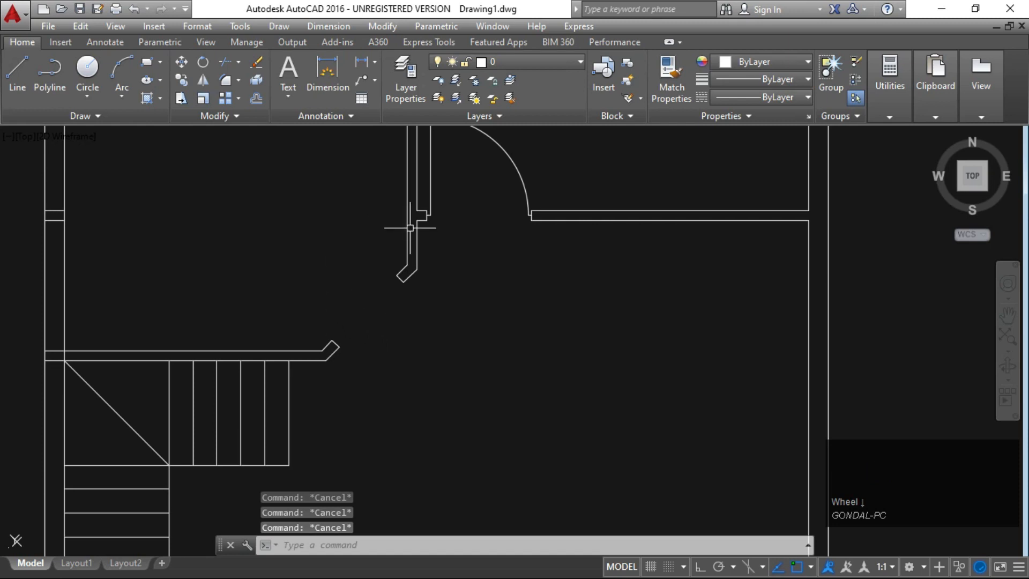
scroll(348, 311, "up", 3)
key("Escape")
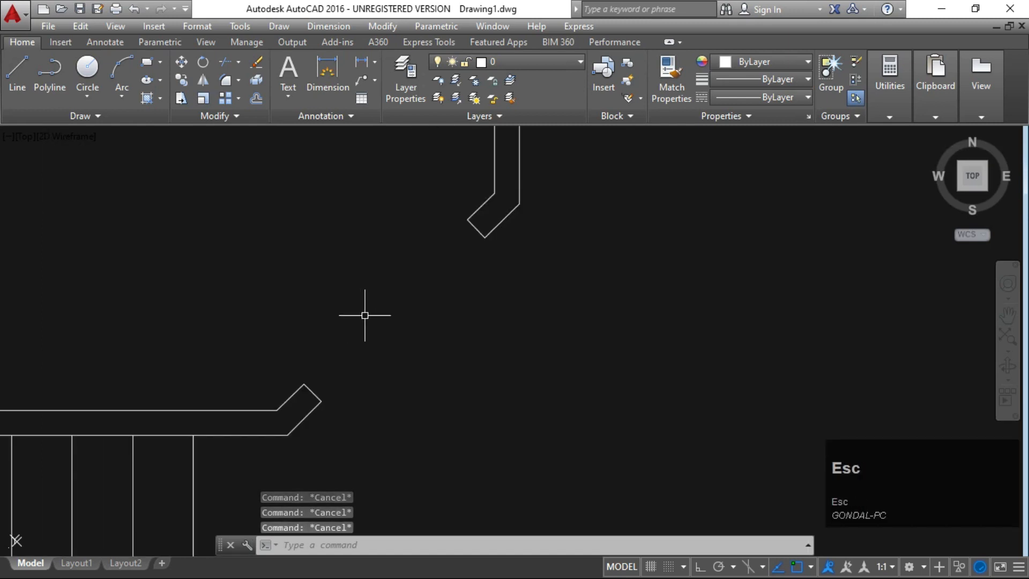
key("space")
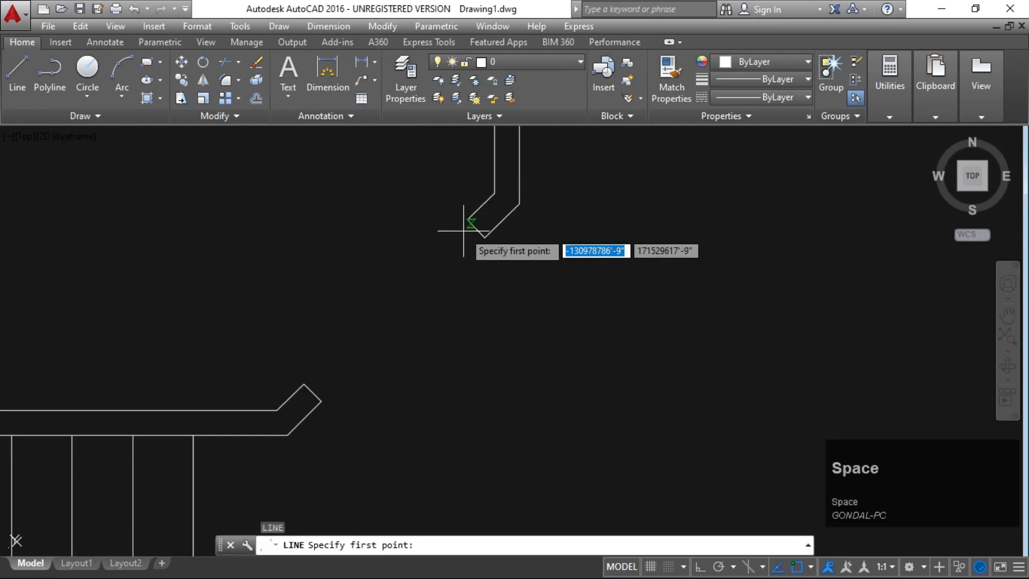
left_click(476, 229)
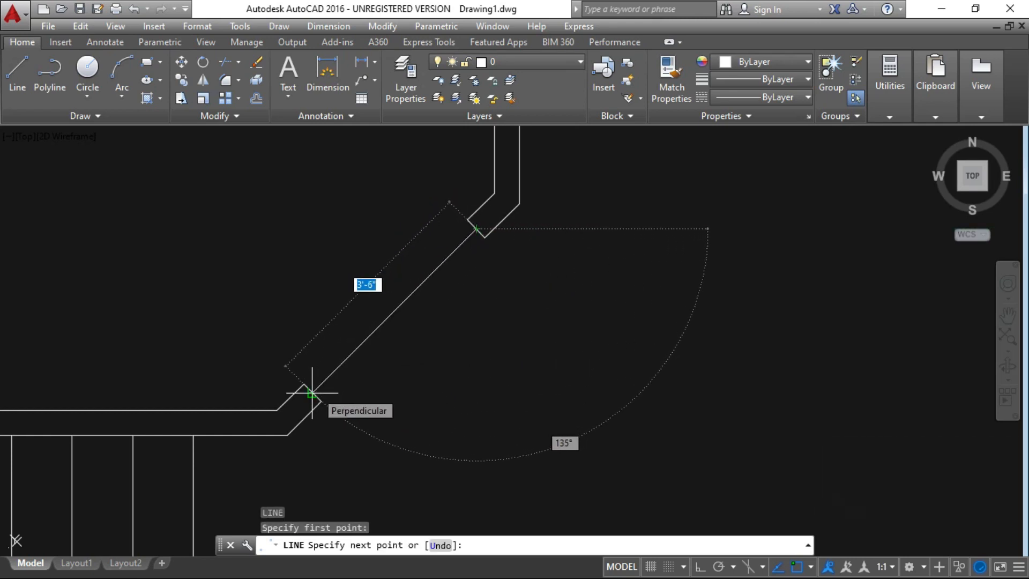
scroll(311, 395, "up", 2)
key("Escape")
scroll(427, 358, "down", 3)
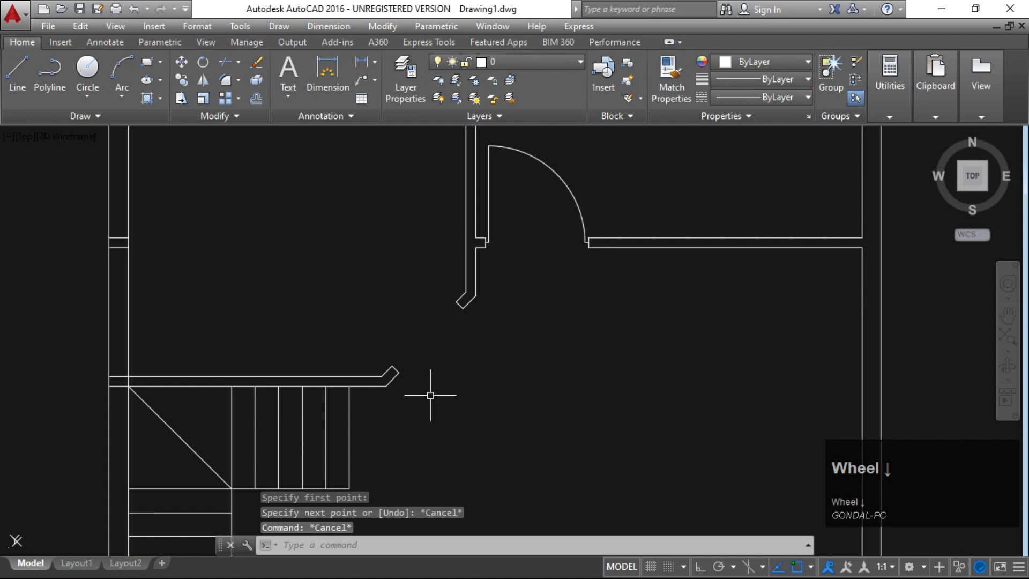
scroll(431, 395, "up", 2)
key("Escape")
key("Escape")
- Draw a line across the slanted opening between the midpoints of its two wall end lines
key("space")
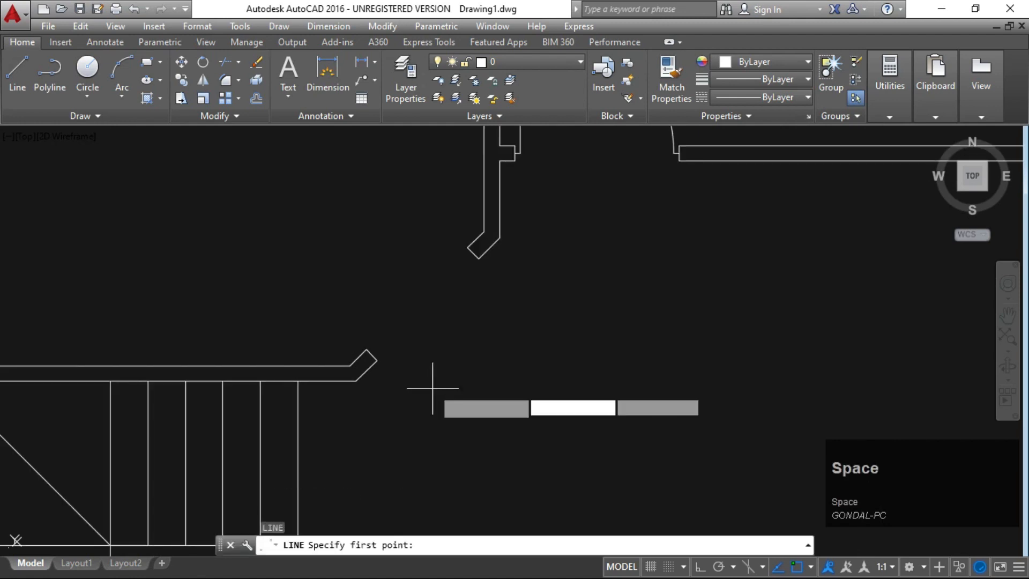
scroll(425, 321, "up", 4)
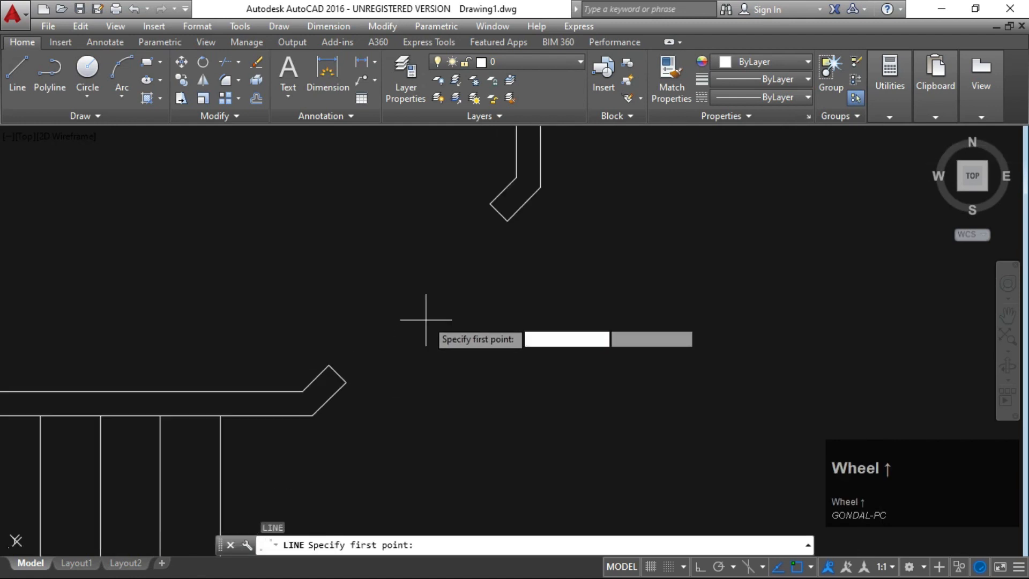
left_click(537, 151)
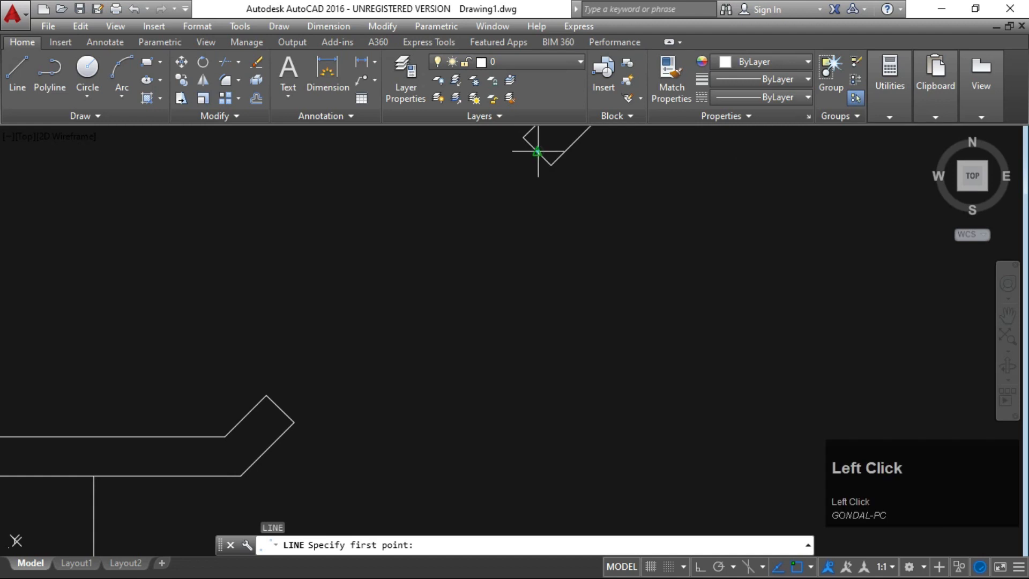
left_click(279, 409)
key("Escape")
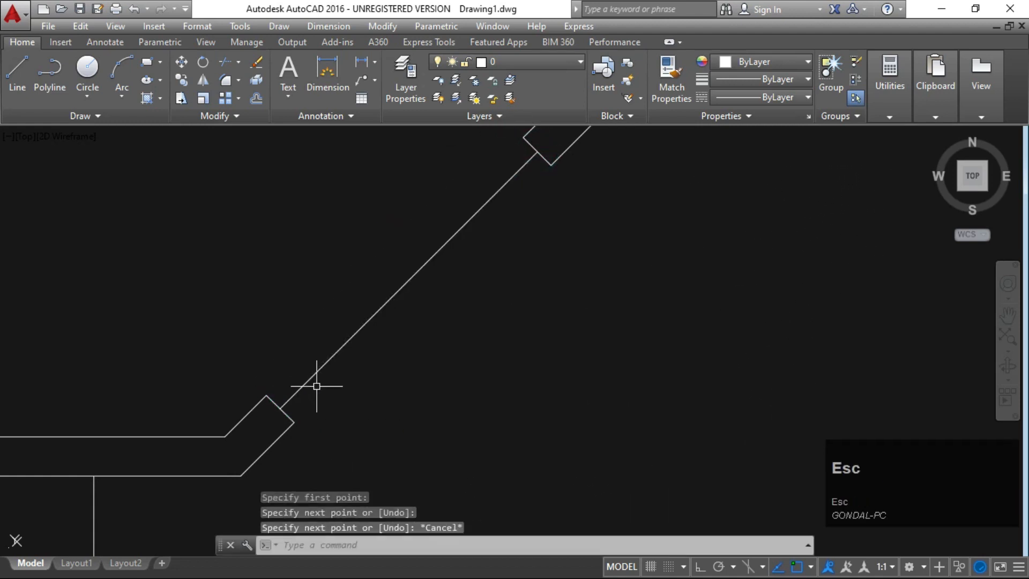
scroll(461, 361, "down", 3)
scroll(482, 322, "up", 5)
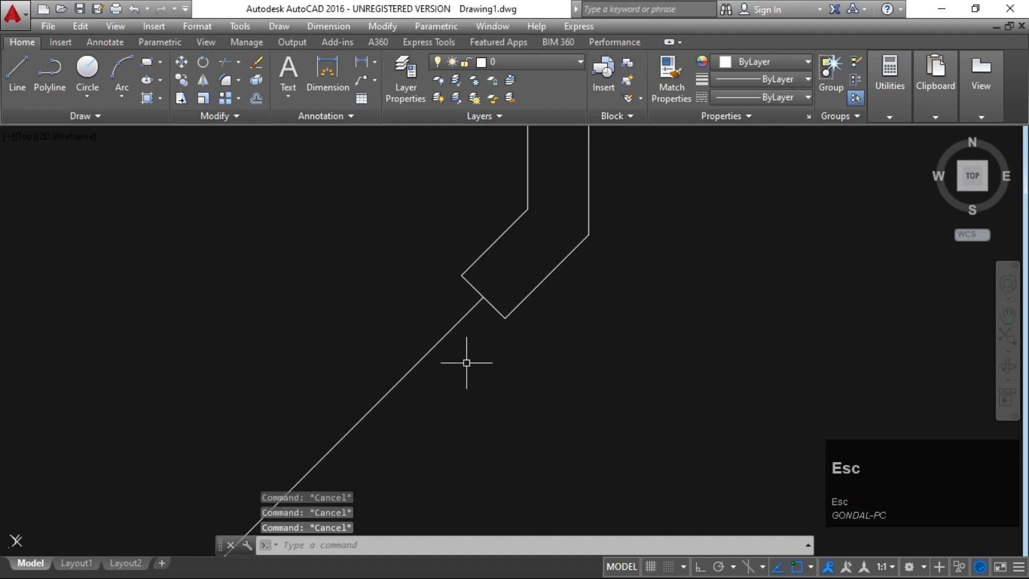
- Offset the upper wall end line 1.5" into the slanted opening
key("space")
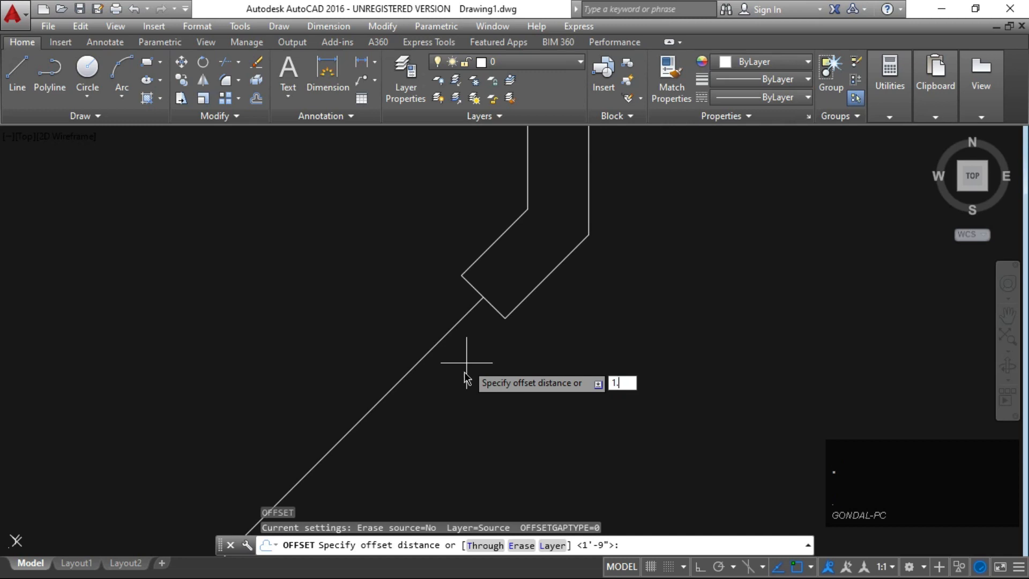
key("space")
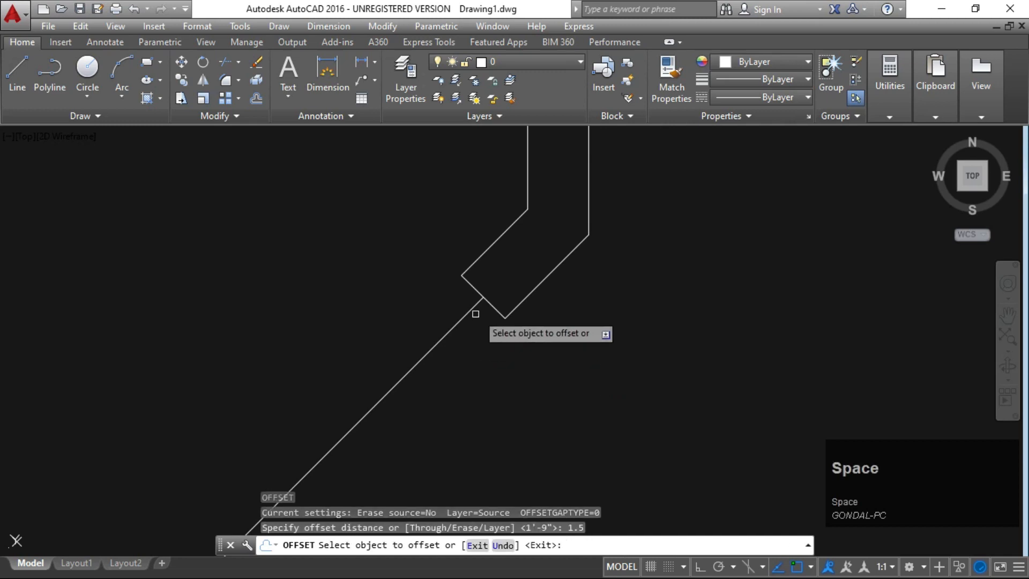
left_click(490, 309)
left_click(457, 352)
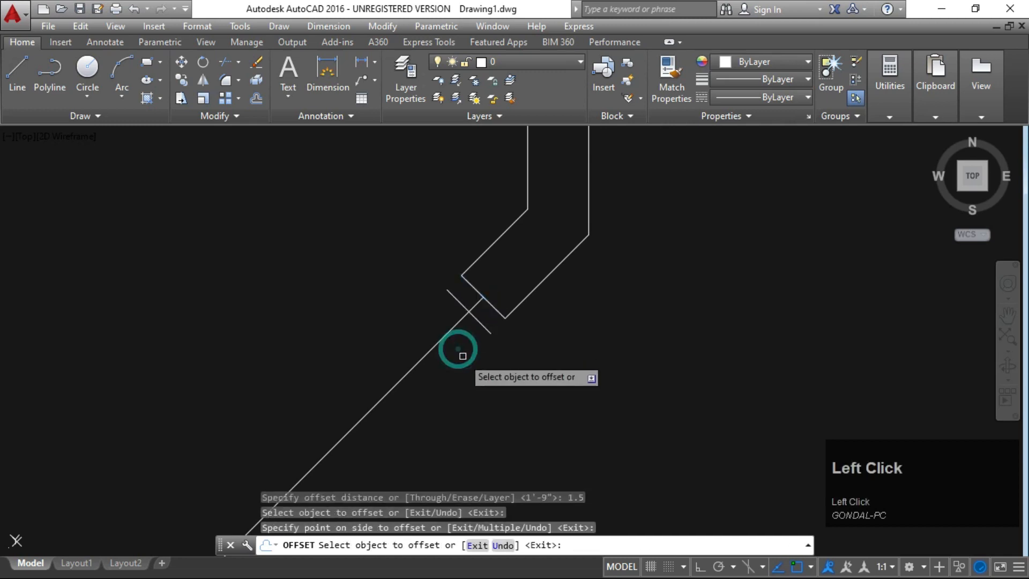
key("Escape")
key("Escape")
key("Escape")
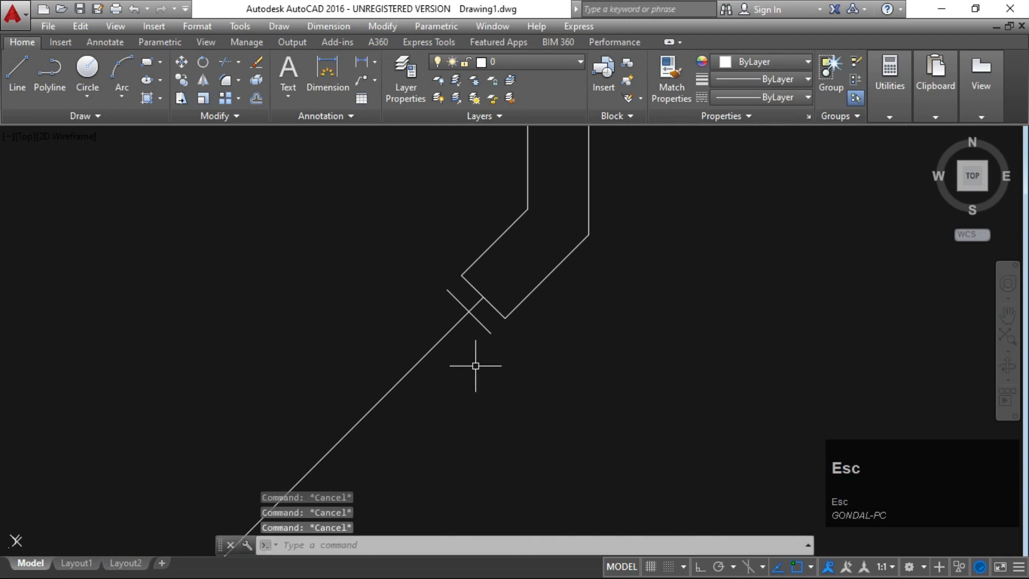
scroll(486, 365, "down", 2)
type("L")
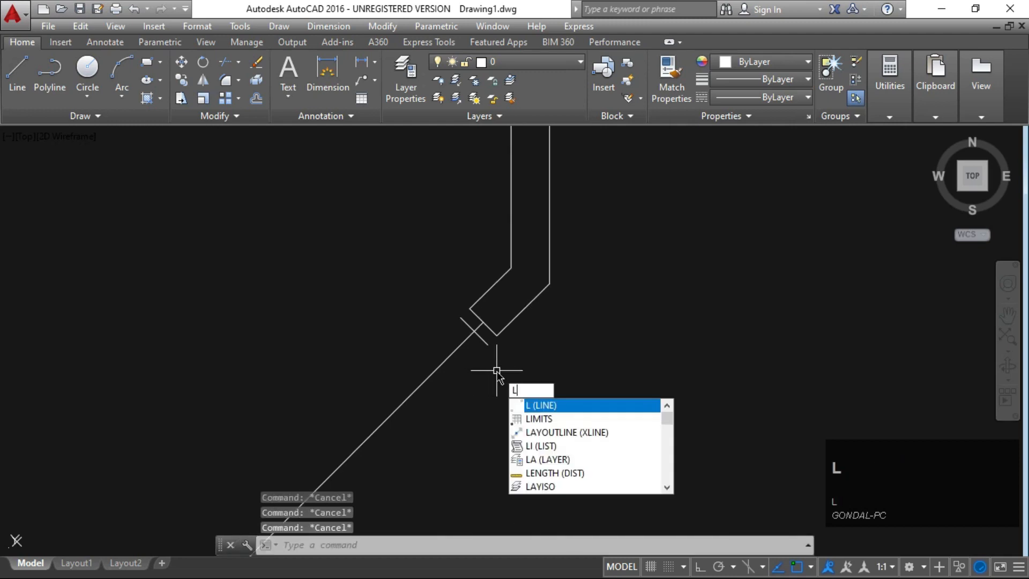
key("space")
key("Escape")
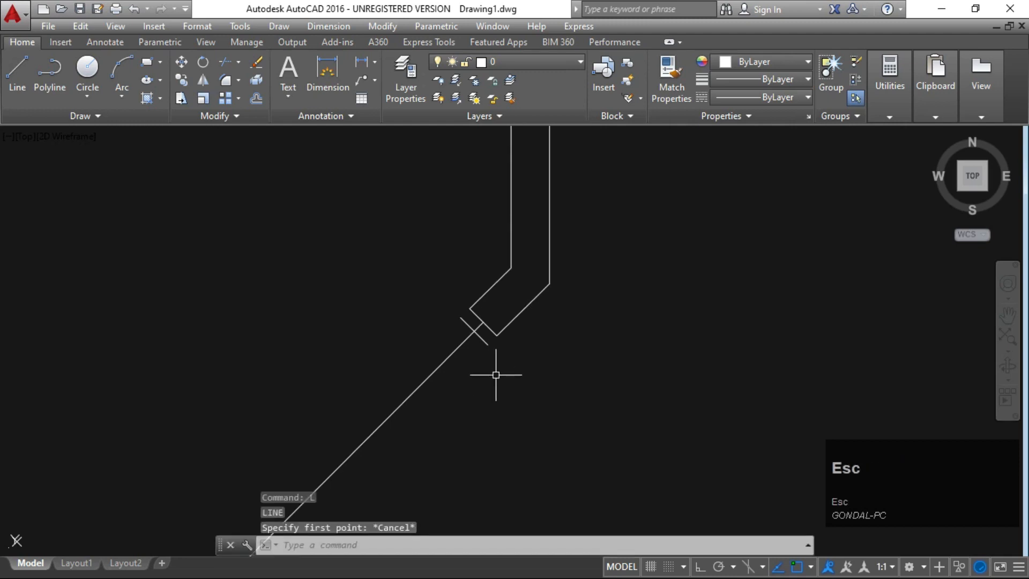
- Offset the wall end line beside the staircase 1.5" into the slanted opening
type("o")
key("space")
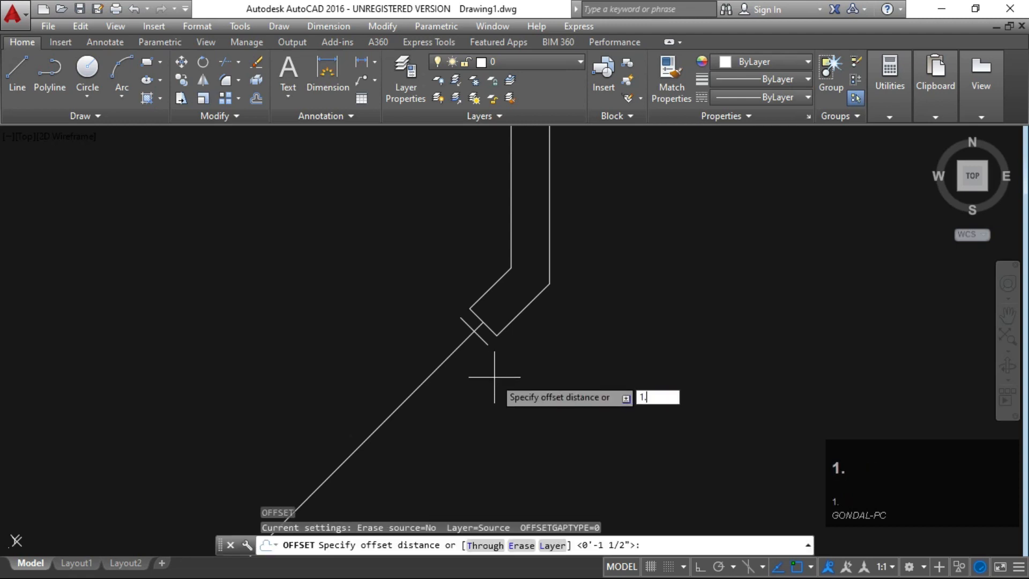
type("1.5")
key("space")
scroll(487, 408, "down", 3)
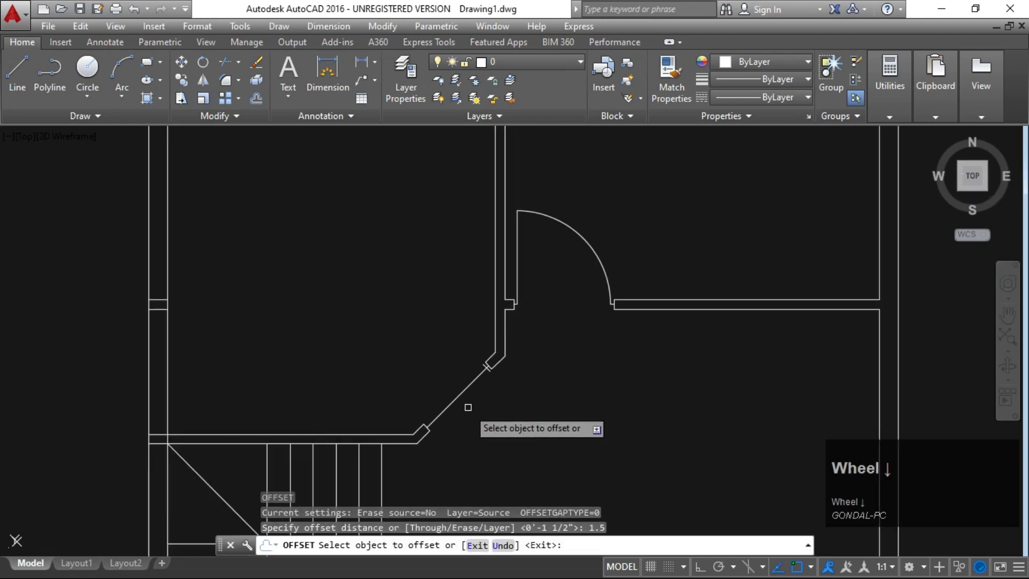
scroll(444, 423, "up", 5)
left_click(345, 419)
left_click(375, 391)
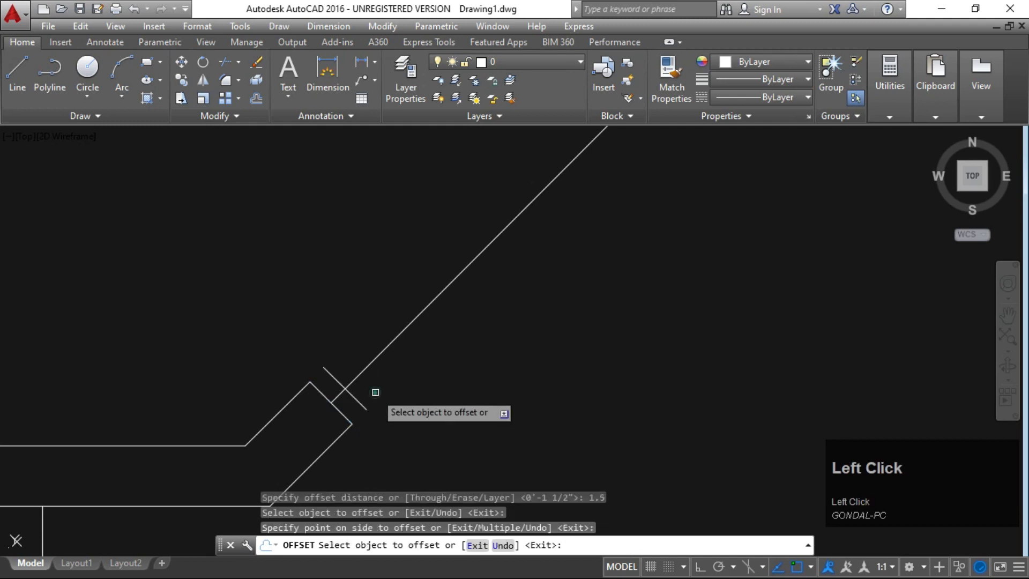
scroll(394, 408, "down", 3)
key("Escape")
scroll(484, 354, "up", 5)
key("Escape")
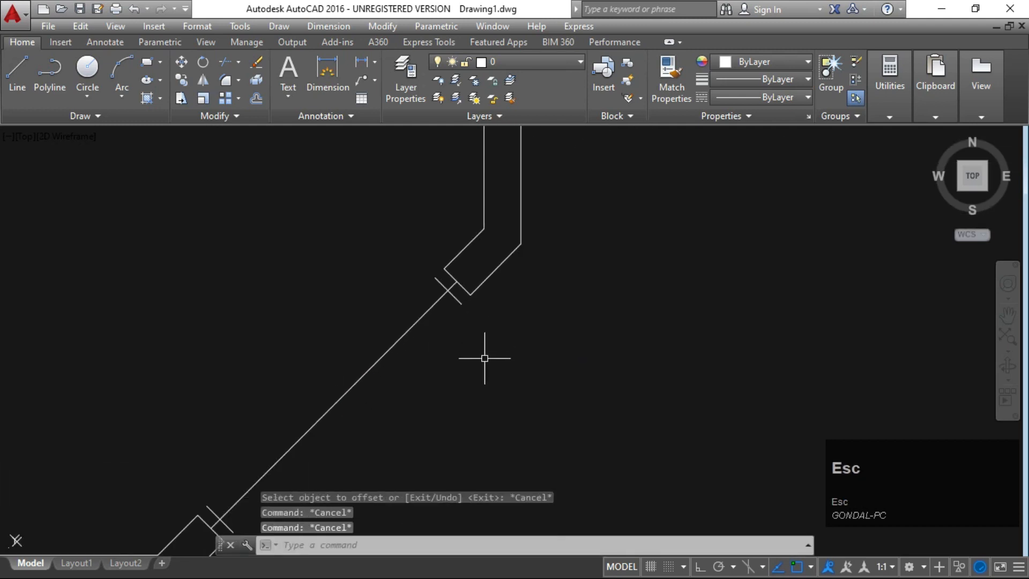
- Draw a 4' line at about 136° from where the centre line crosses the upper offset line, away from the opening
type("l")
key("space")
scroll(437, 287, "up", 3)
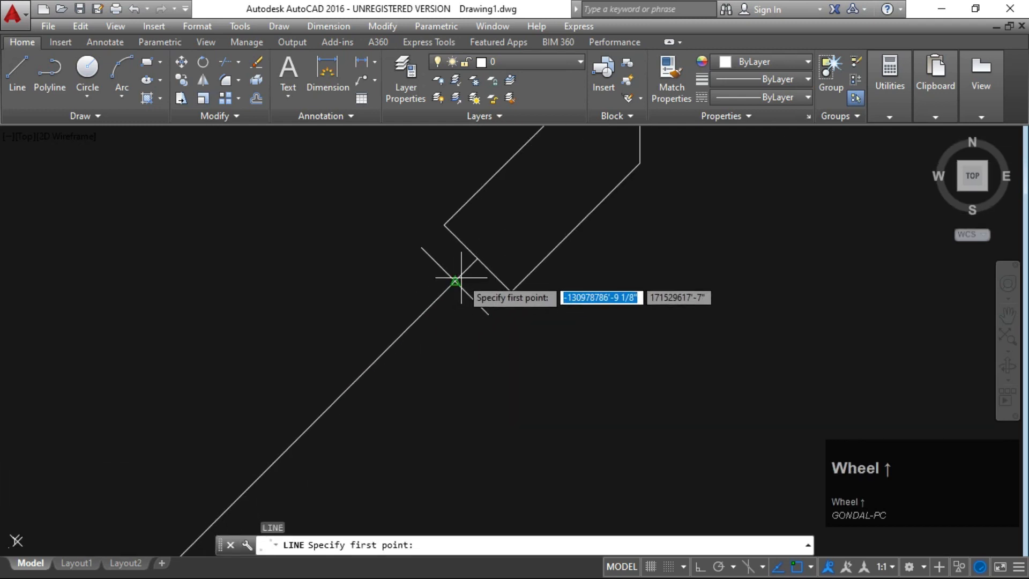
left_click(455, 281)
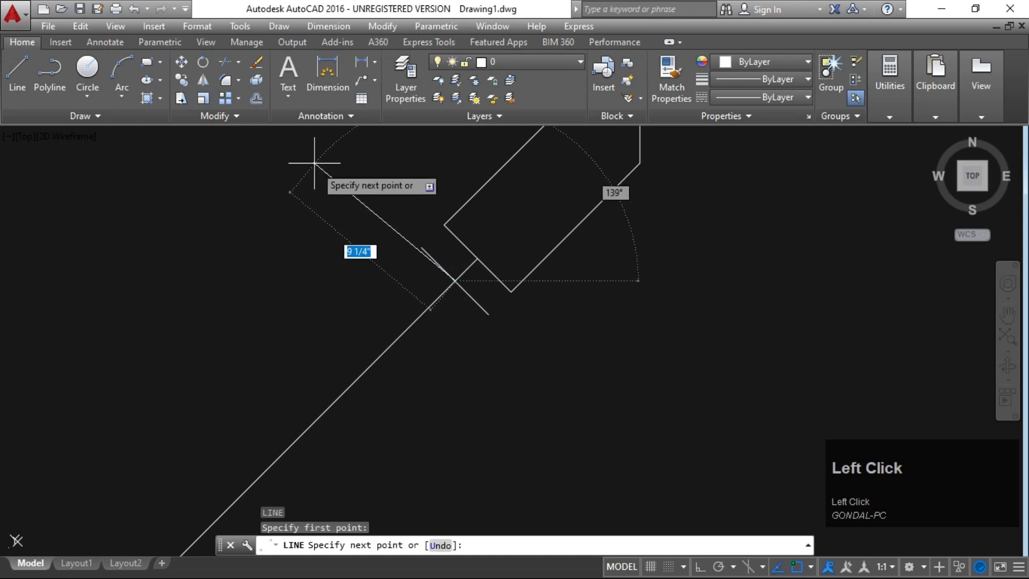
scroll(340, 179, "down", 2)
scroll(345, 184, "up", 1)
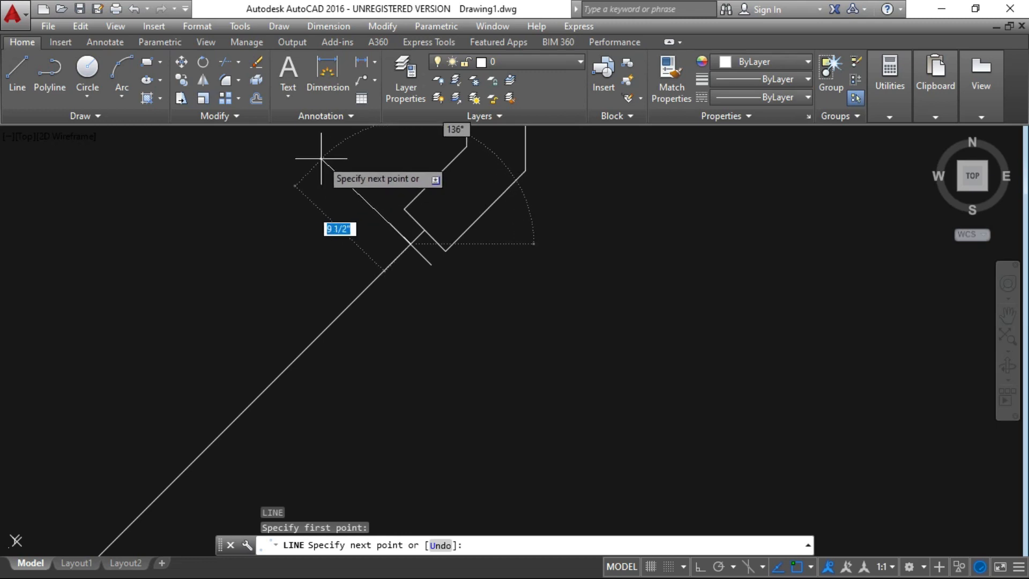
type("4")
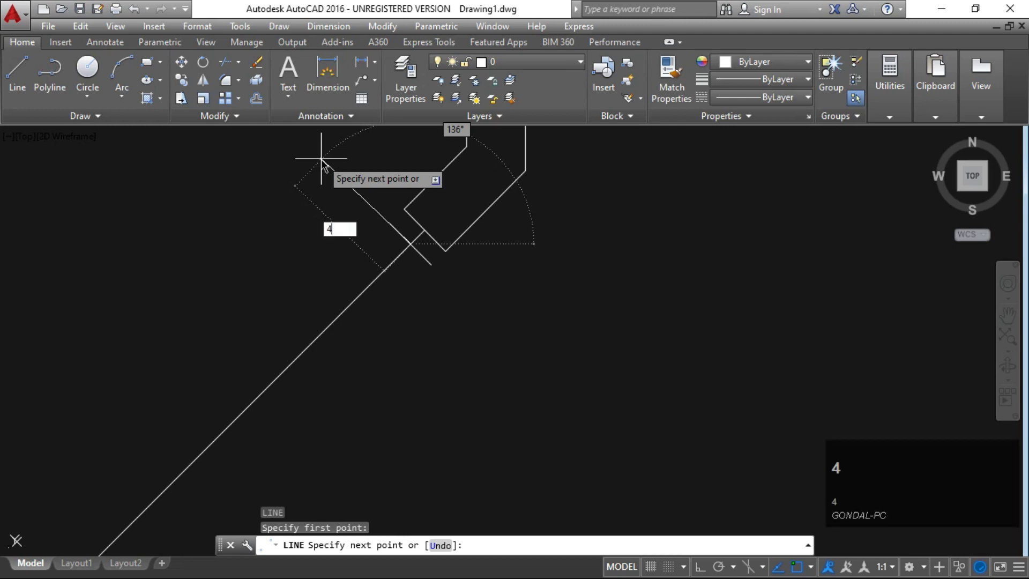
type("'")
key("space")
key("Escape")
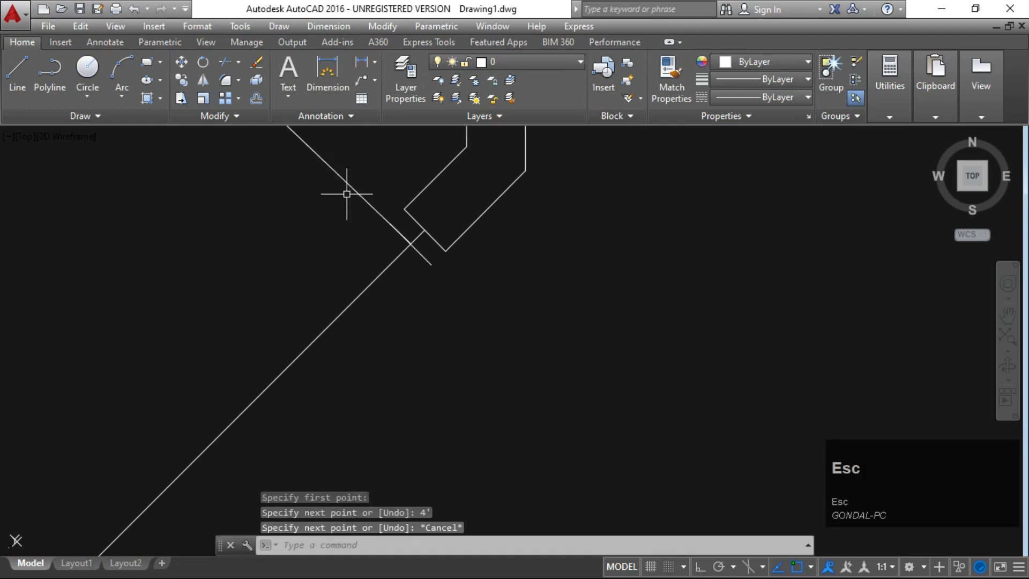
scroll(419, 231, "down", 2)
key("Escape")
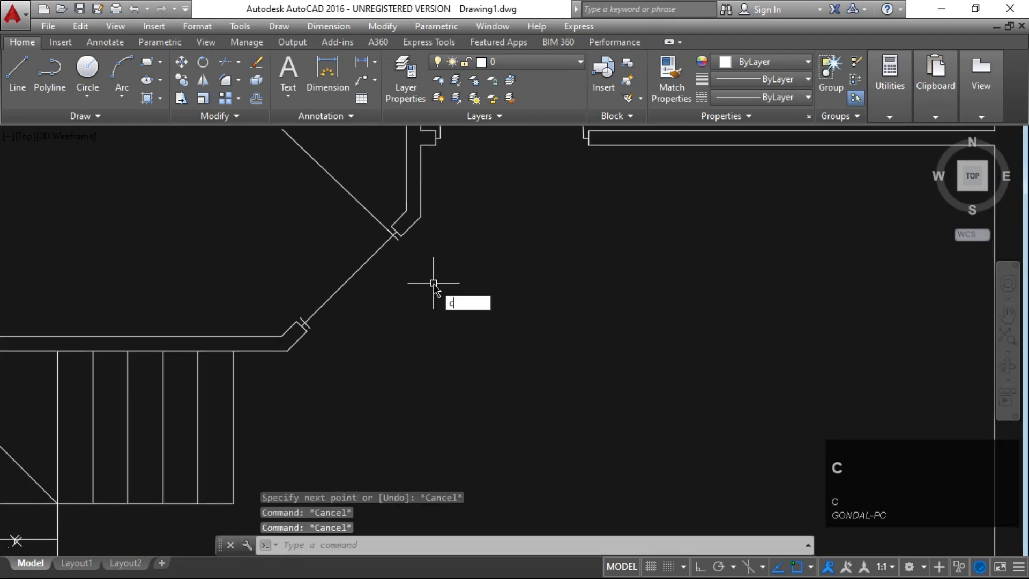
- Draw a circle centred where the upper offset line crosses the centre line, with its radius reaching the lower offset line's crossing
type("c")
key("space")
scroll(375, 253, "up", 4)
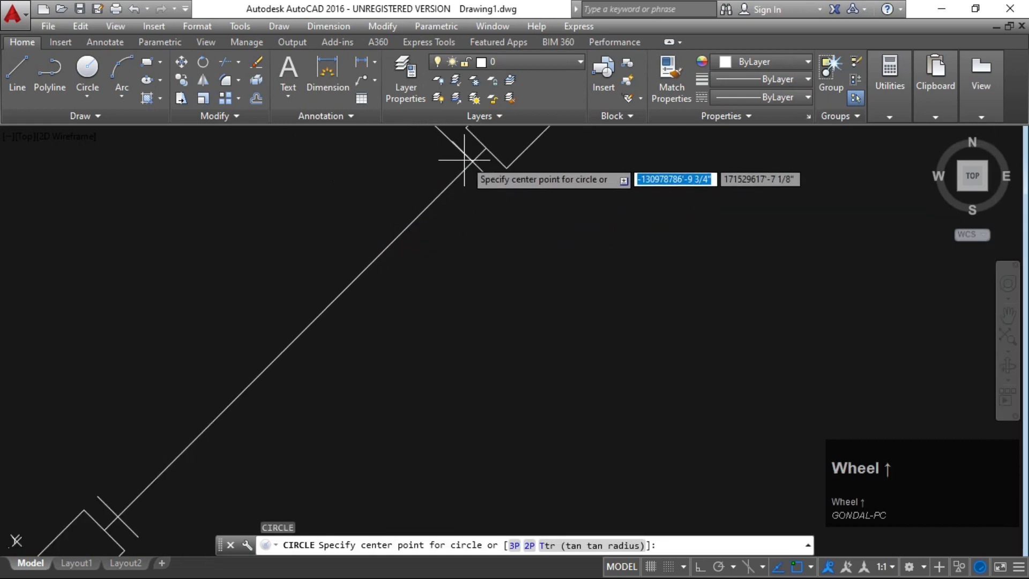
left_click(472, 161)
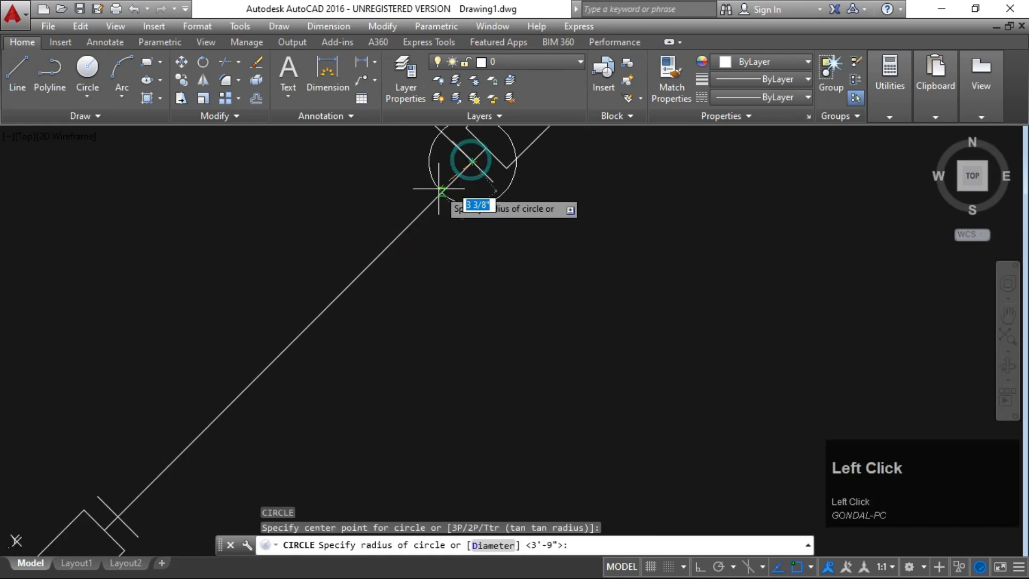
scroll(413, 206, "down", 2)
scroll(342, 298, "up", 5)
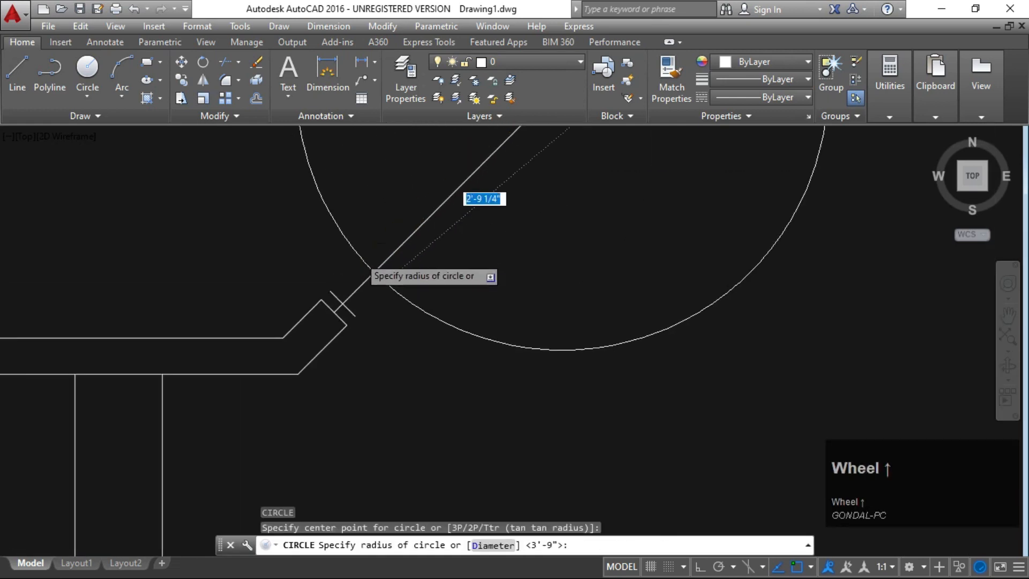
left_click(334, 329)
scroll(414, 303, "down", 4)
key("Escape")
key("Escape")
key("Escape")
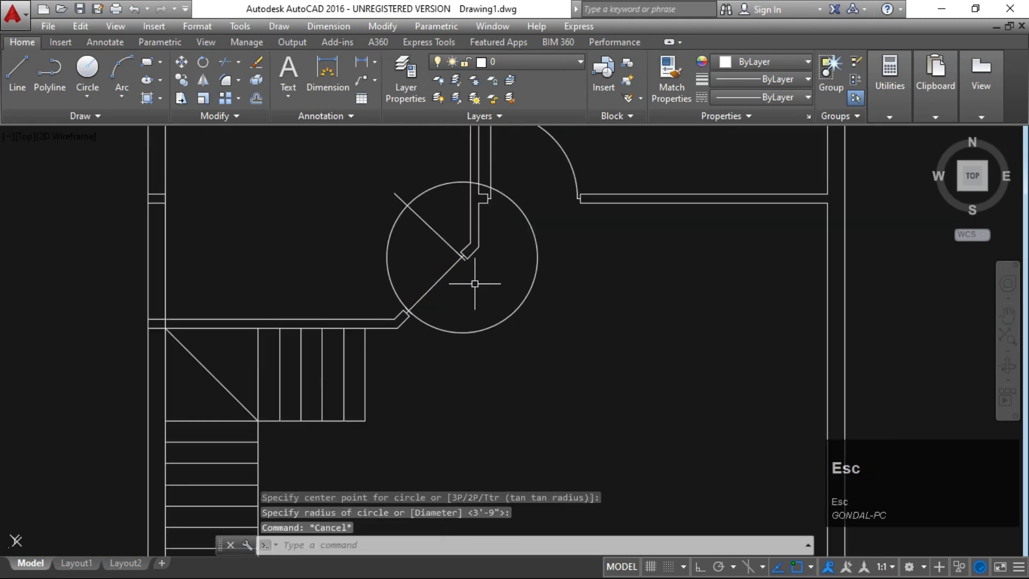
- Trim away the centre line across the slanted opening and the circle's arc between the door leaf's tip and the wall
type("tr")
key("space")
key("space")
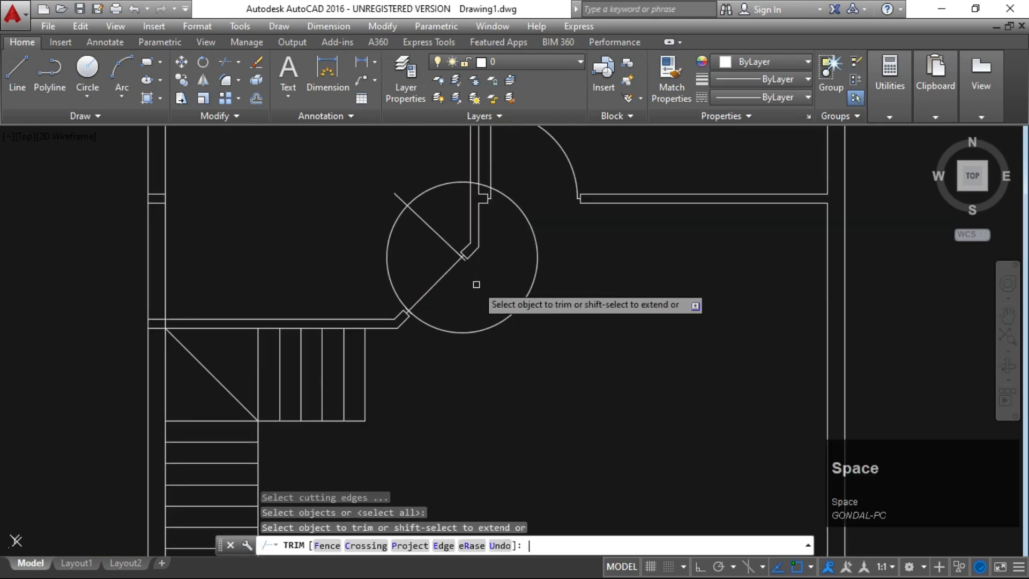
left_click(437, 278)
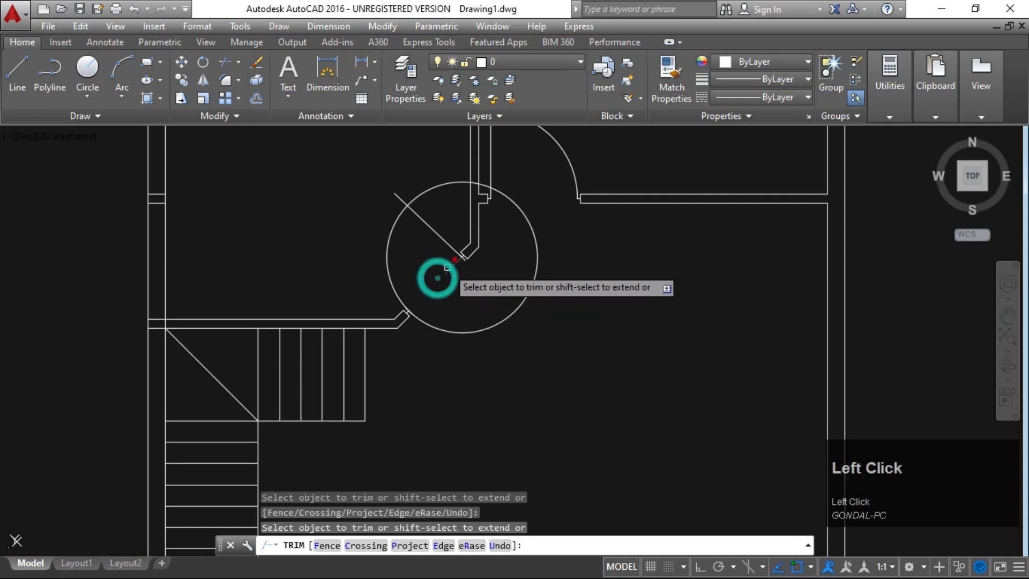
left_click(413, 191)
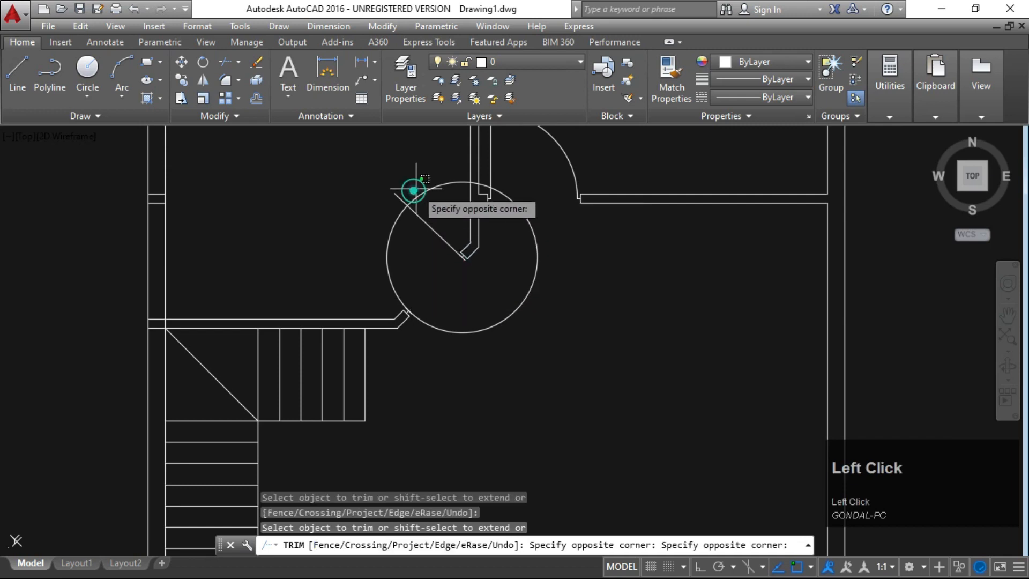
left_click(423, 199)
- Trim the end of the door leaf line that overruns the swing circle
left_click(399, 202)
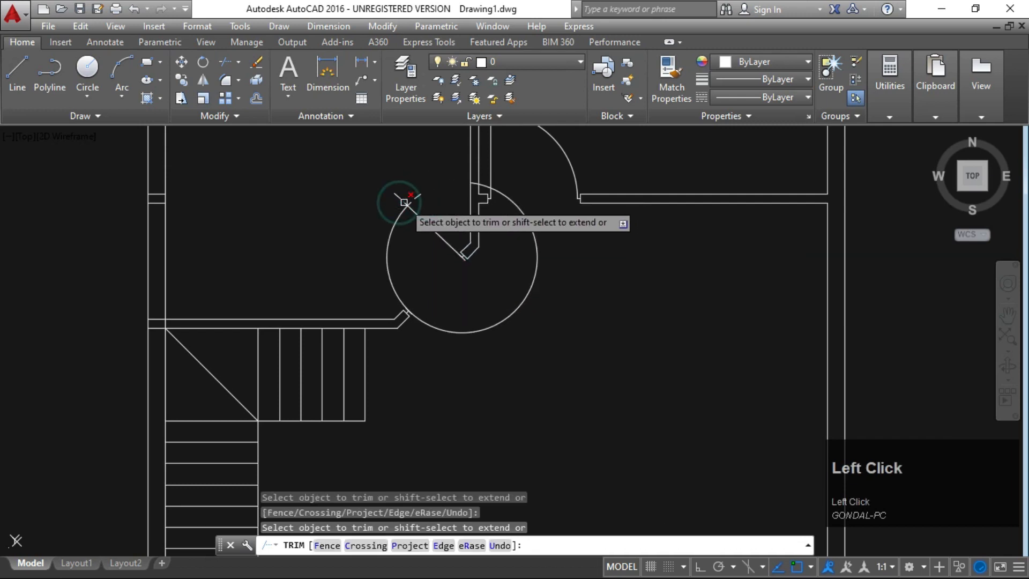
scroll(405, 202, "up", 4)
left_click(399, 202)
scroll(399, 202, "down", 3)
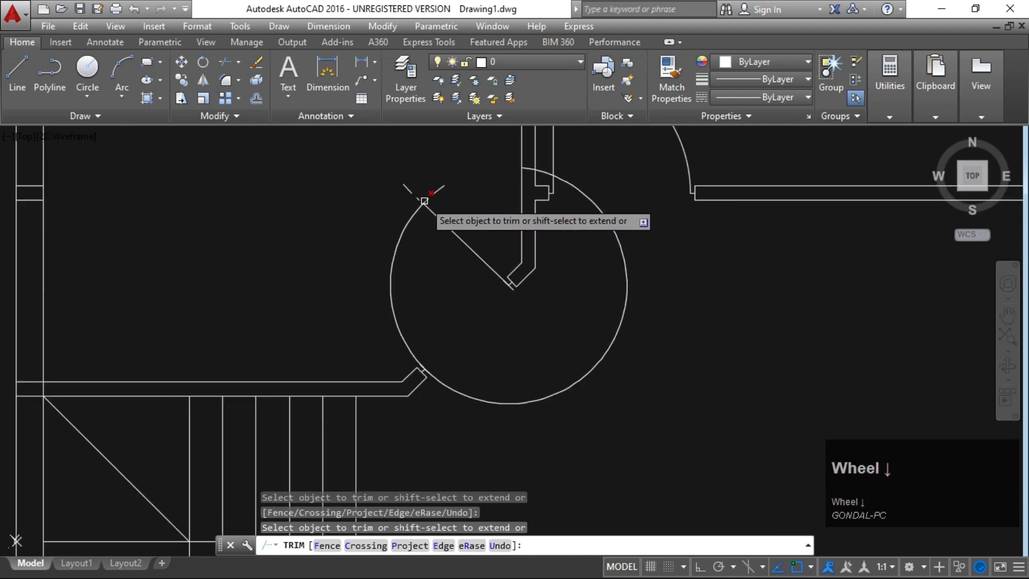
scroll(422, 200, "up", 4)
left_click(406, 196)
scroll(412, 193, "down", 5)
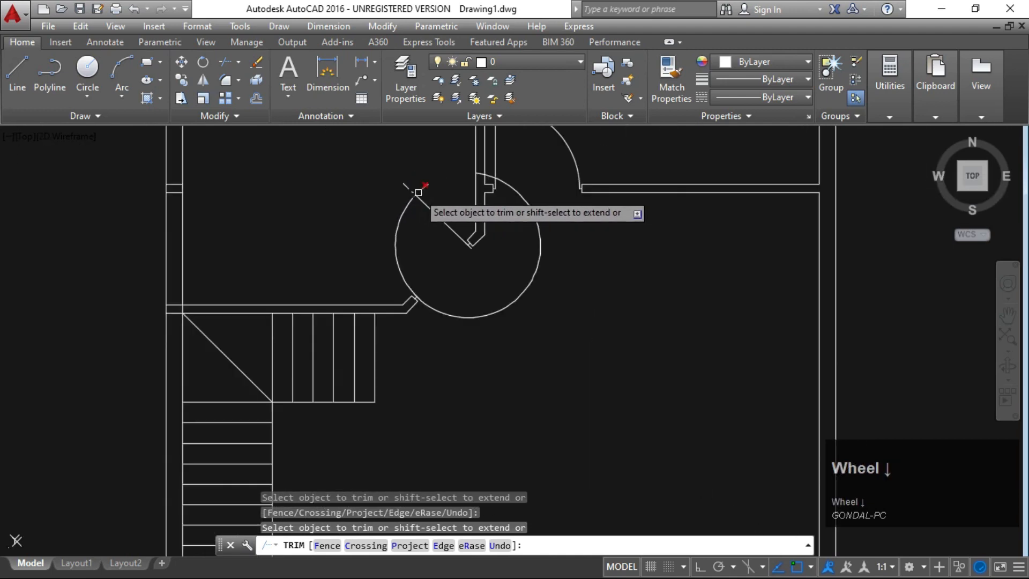
- Trim the swing circle just past the lower jamb, where it runs along the offset line
scroll(418, 192, "up", 5)
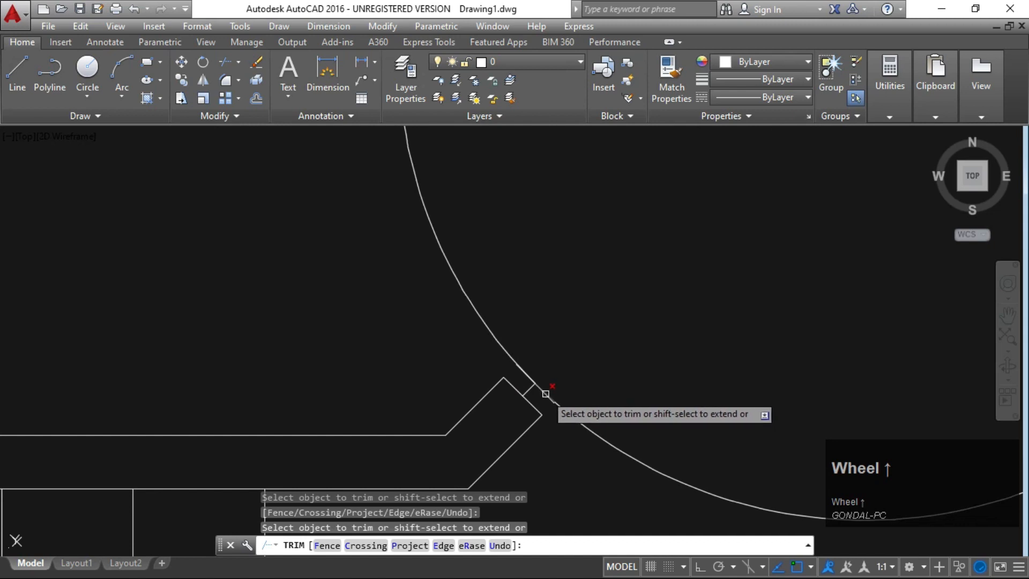
left_click(545, 394)
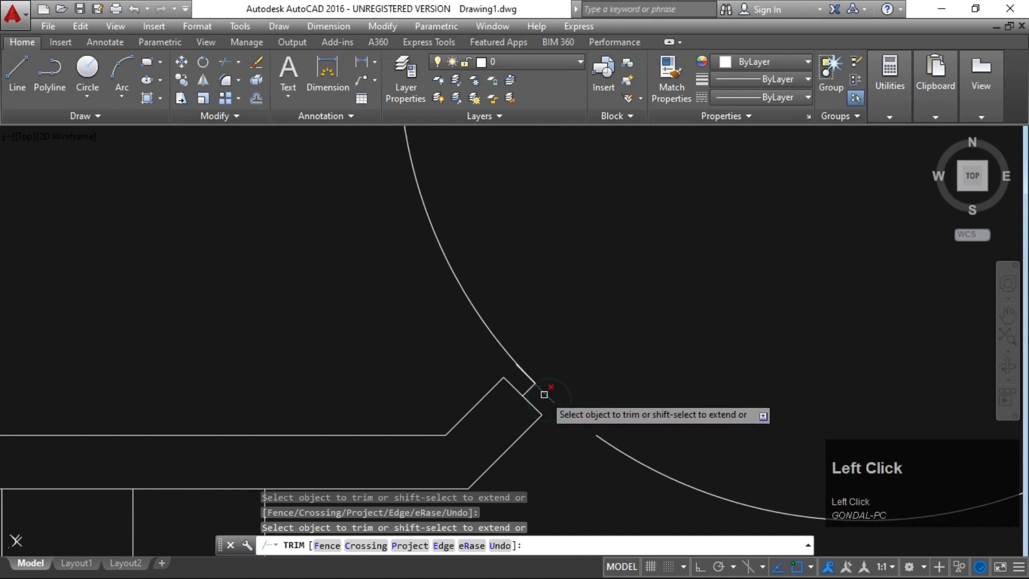
scroll(526, 370, "up", 3)
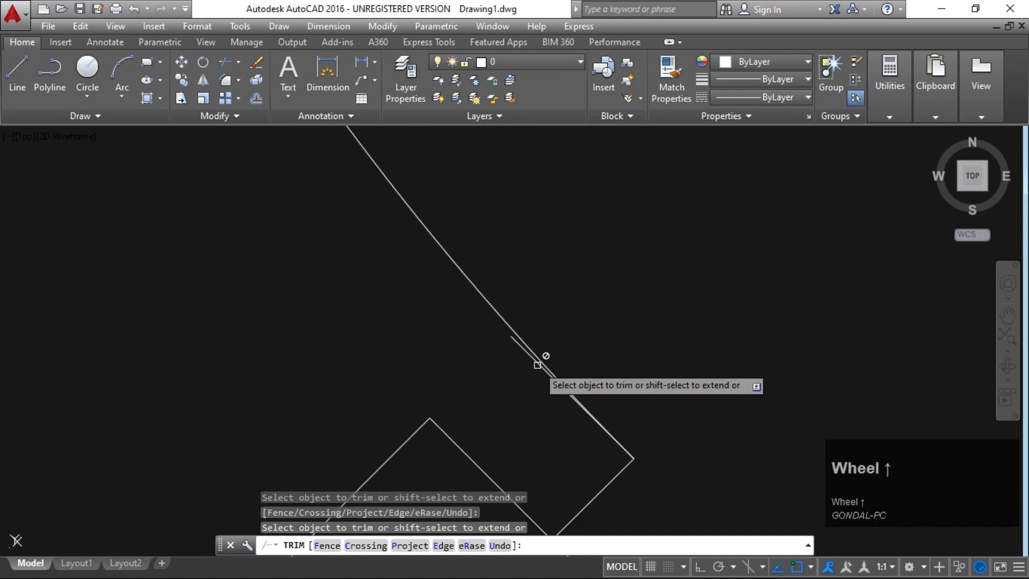
left_click(524, 354)
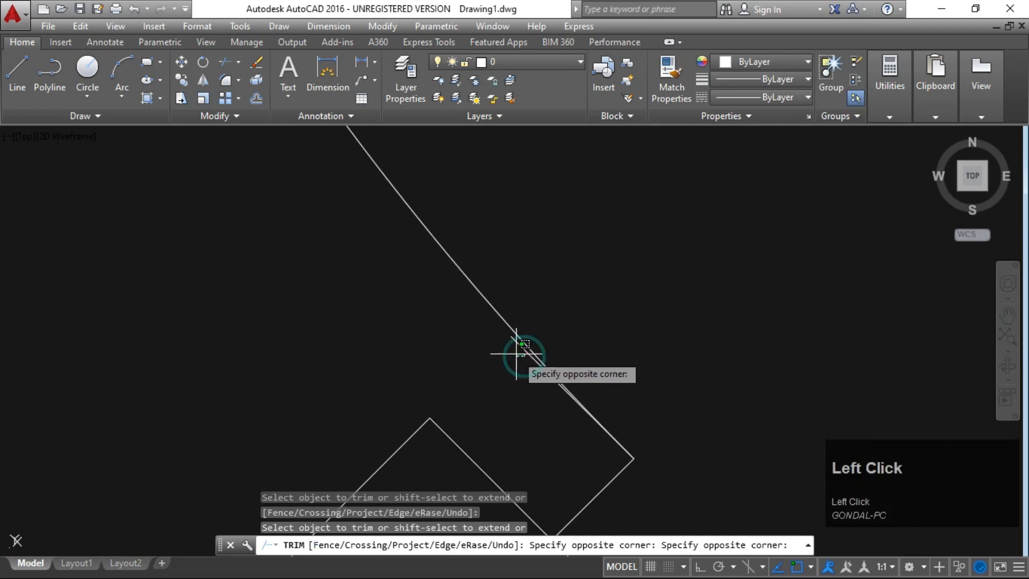
scroll(515, 357, "down", 3)
key("Escape")
key("Escape")
scroll(507, 360, "up", 1)
scroll(505, 368, "down", 3)
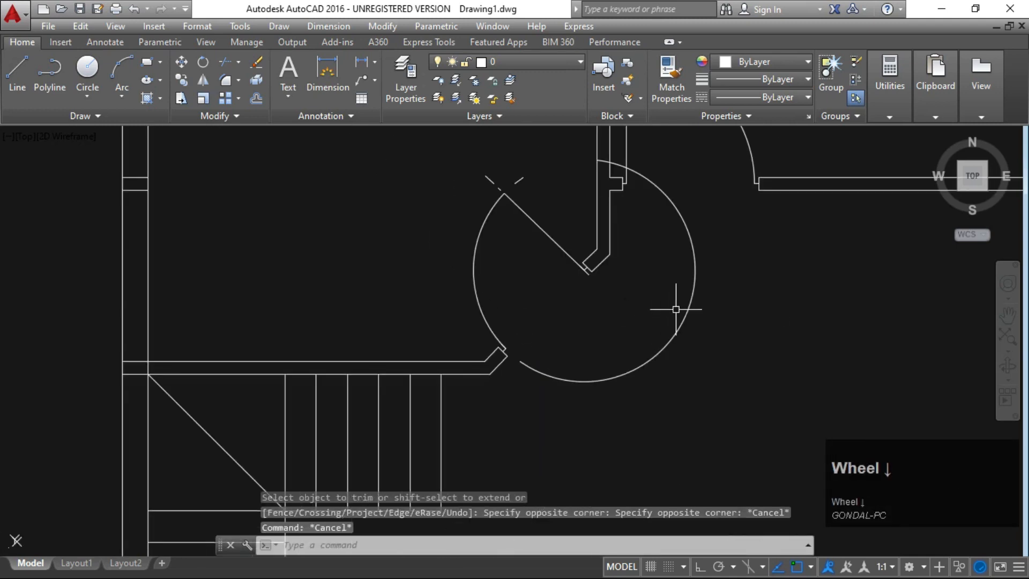
- Delete the remaining large arc of the circle outside the door swing
left_click(750, 264)
left_click(668, 330)
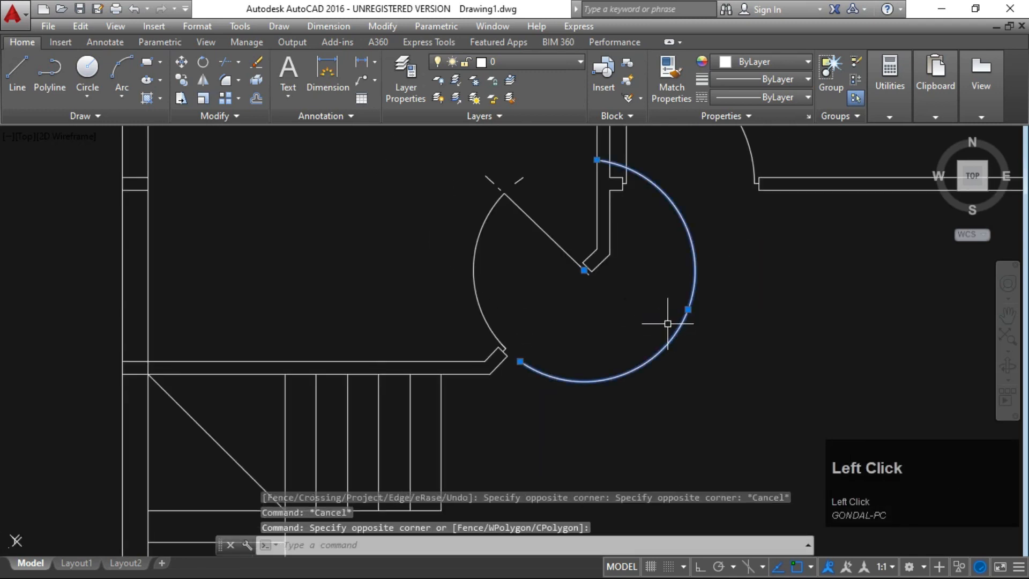
key("Delete")
scroll(611, 301, "up", 4)
key("Escape")
key("Escape")
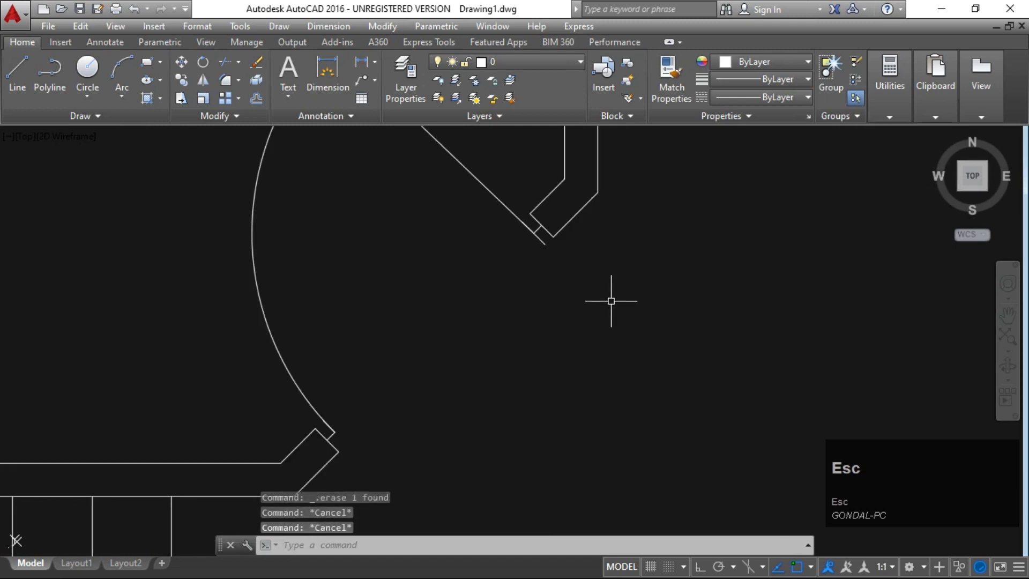
- Trim the overrun of the offset line past the upper jamb at the hinge point
key("Return")
key("Return")
scroll(535, 236, "up", 4)
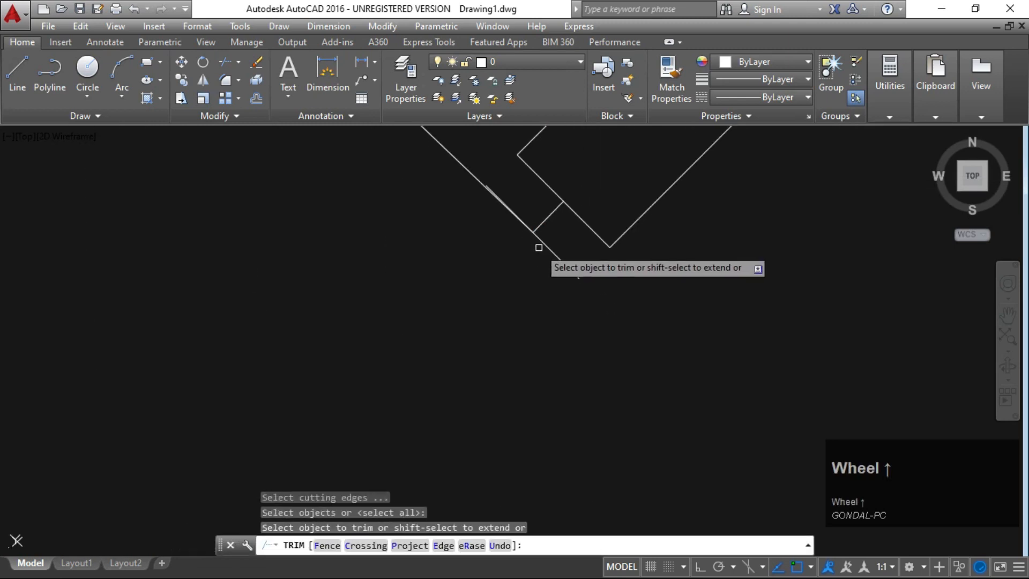
left_click(543, 249)
scroll(486, 193, "up", 3)
key("Escape")
key("Escape")
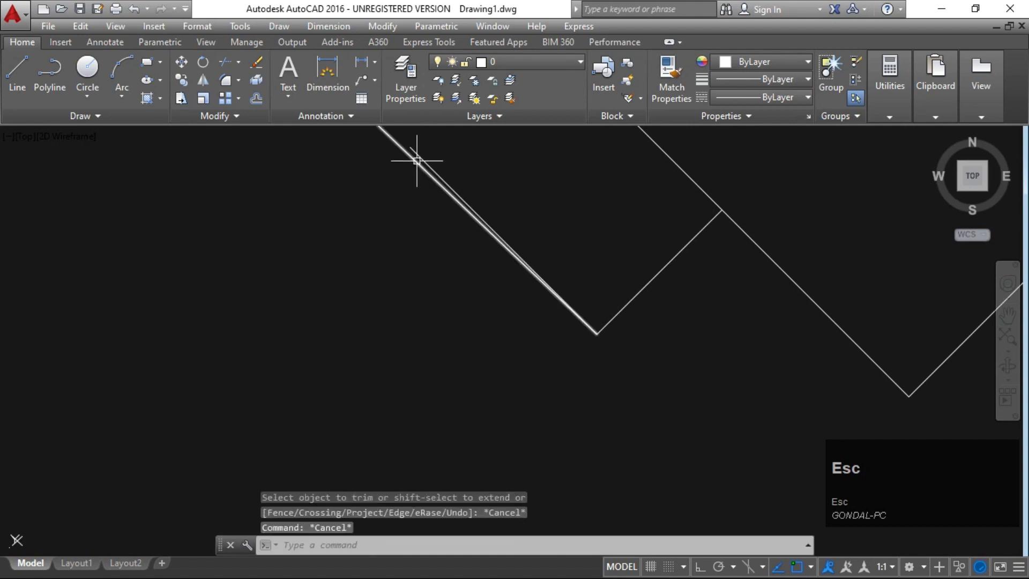
- Delete the short leftover offset line segments beside the upper and lower jambs
left_click(425, 162)
key("Delete")
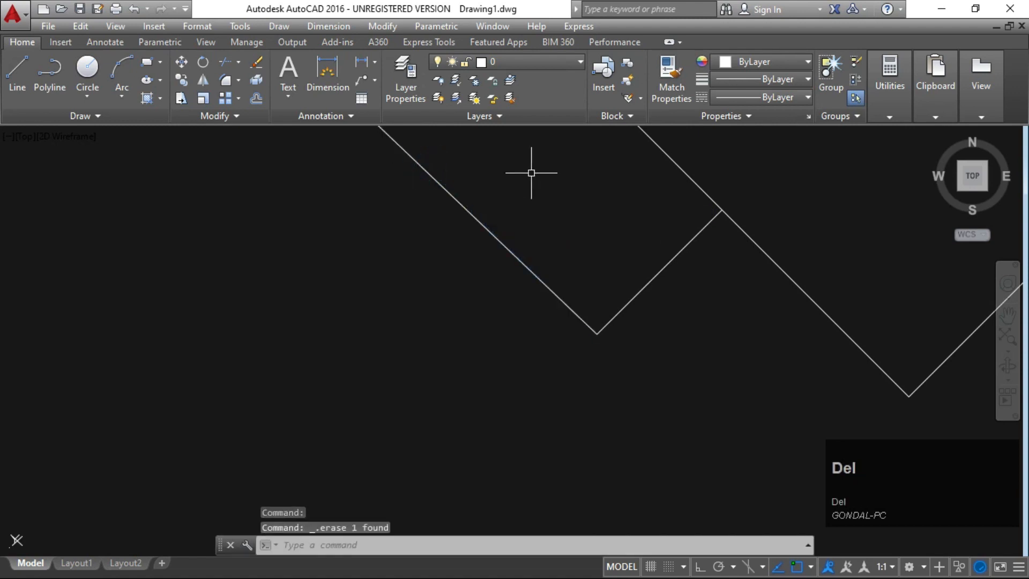
scroll(533, 176, "down", 2)
scroll(414, 264, "down", 2)
scroll(348, 345, "up", 6)
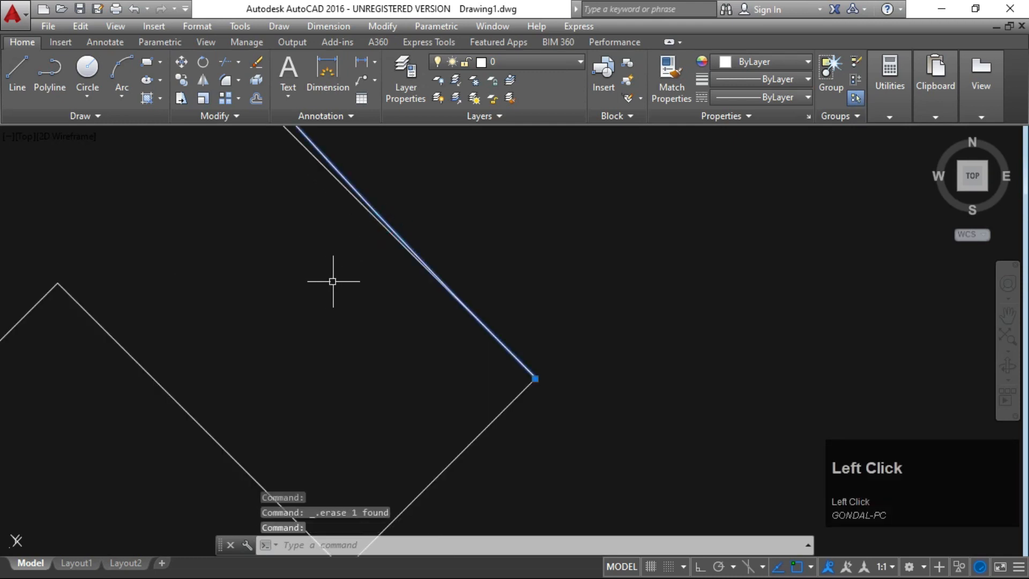
key("Escape")
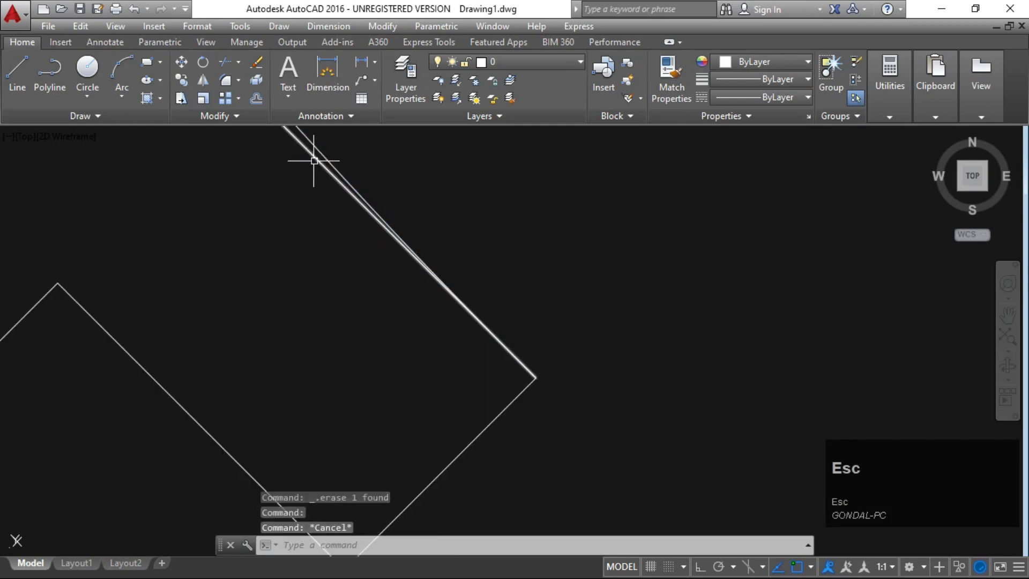
left_click(308, 160)
key("Delete")
scroll(452, 322, "down", 4)
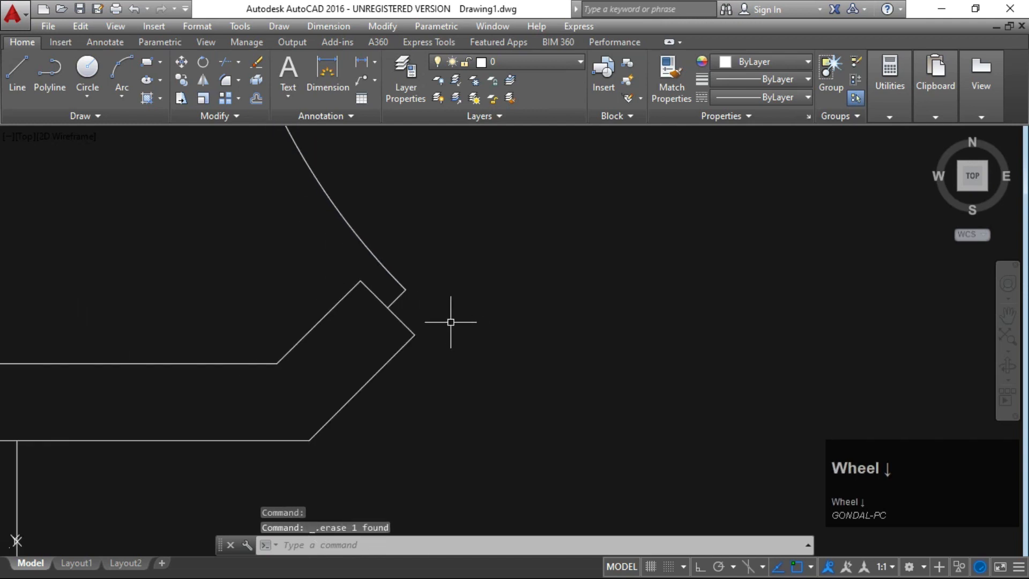
- Delete the stray line and arc fragments beyond the tip of the door leaf
scroll(493, 284, "up", 3)
left_click(493, 285)
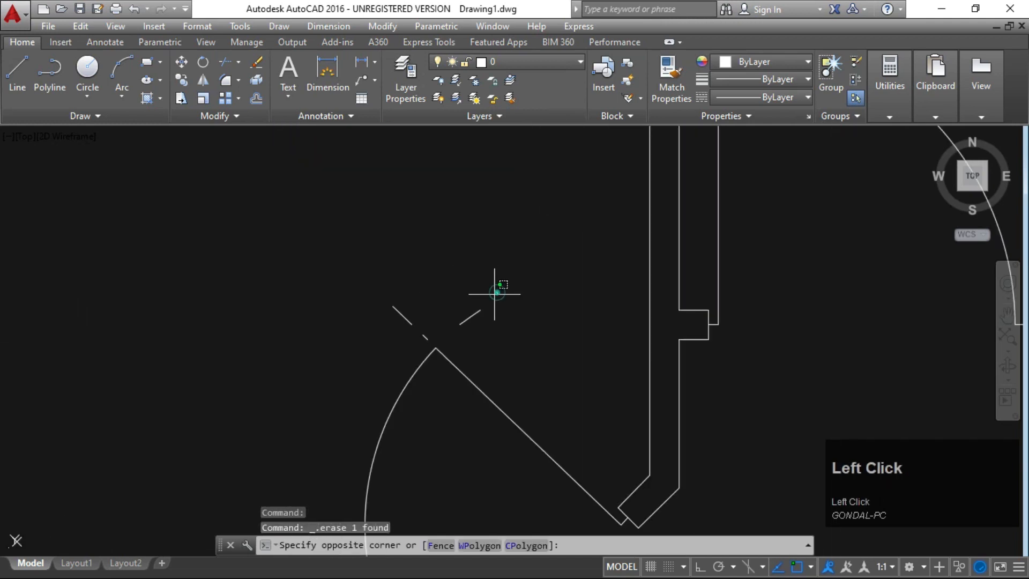
left_click(451, 322)
key("Delete")
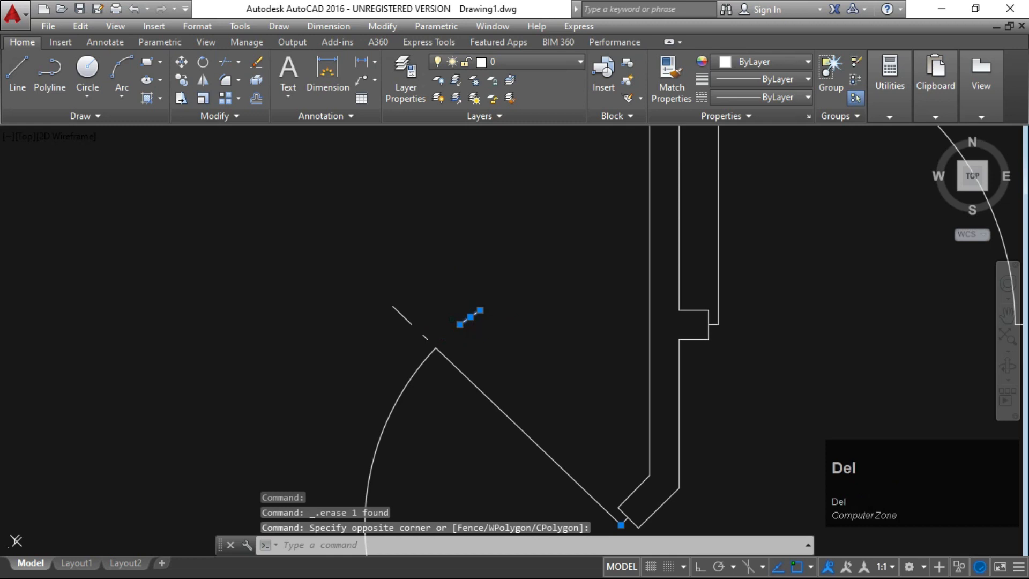
scroll(404, 310, "up", 4)
left_click(454, 291)
left_click(346, 369)
key("Delete")
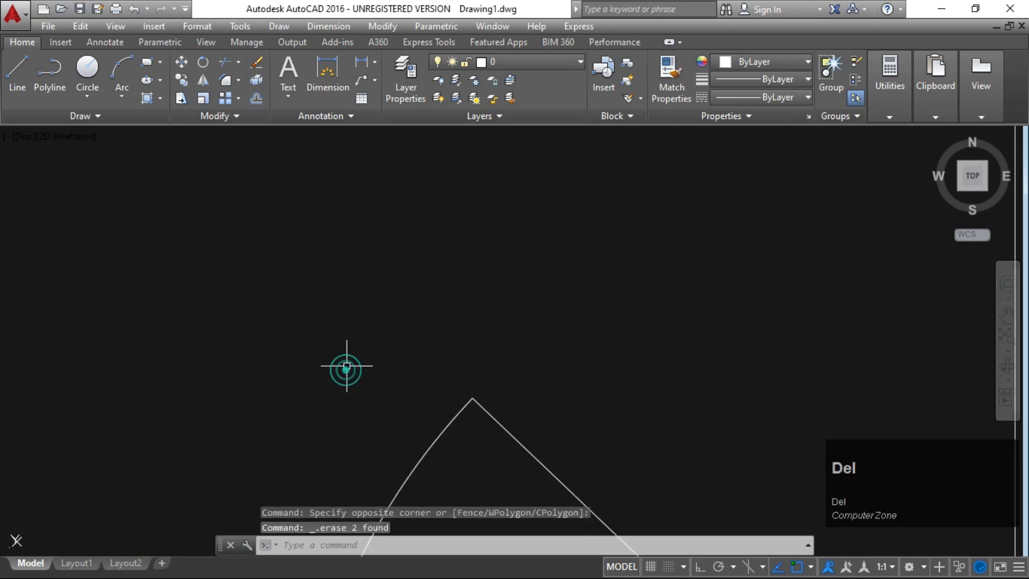
scroll(409, 299, "down", 3)
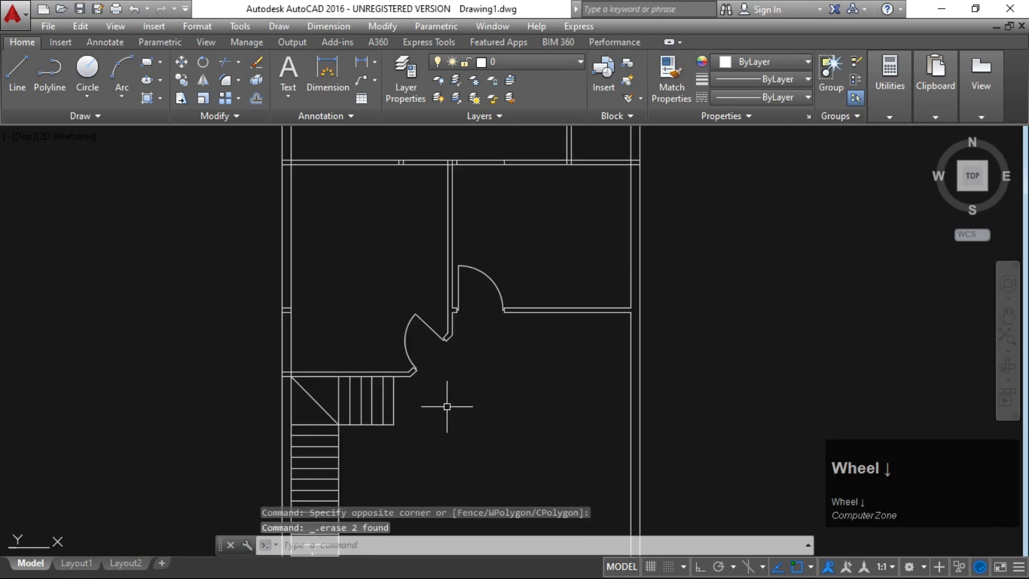
scroll(449, 409, "up", 4)
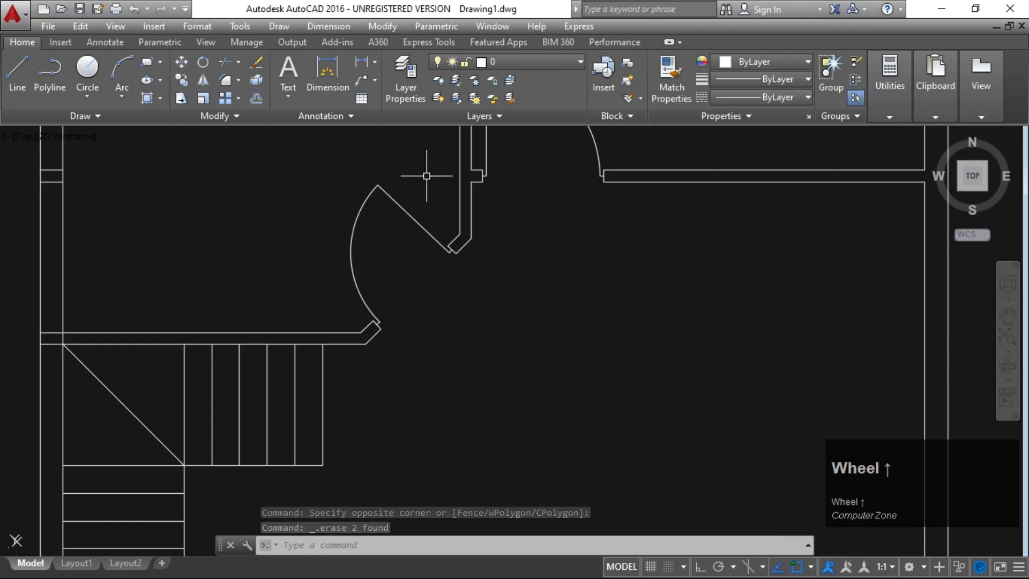
scroll(454, 247, "down", 3)
scroll(454, 248, "down", 2)
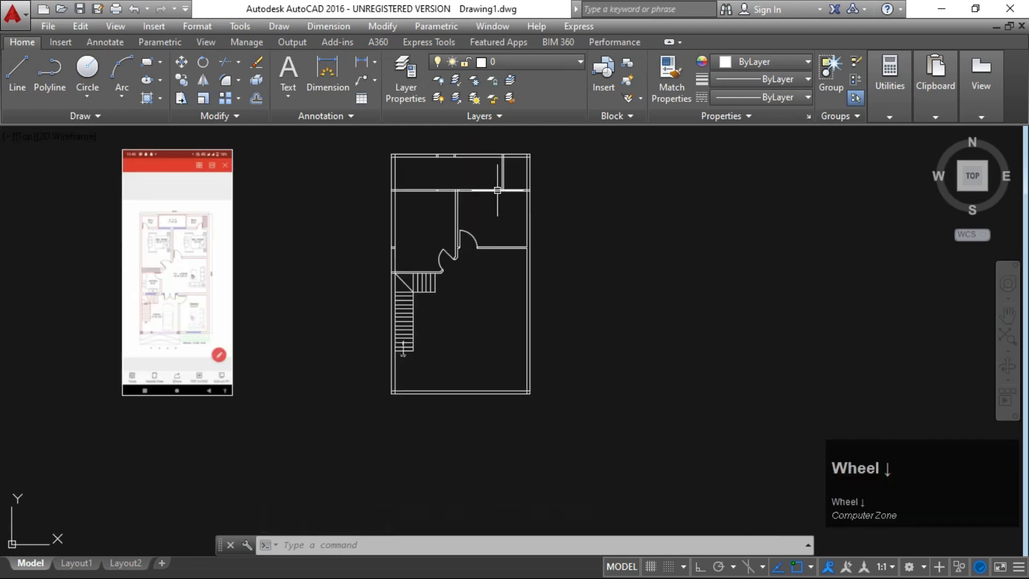
scroll(498, 153, "up", 4)
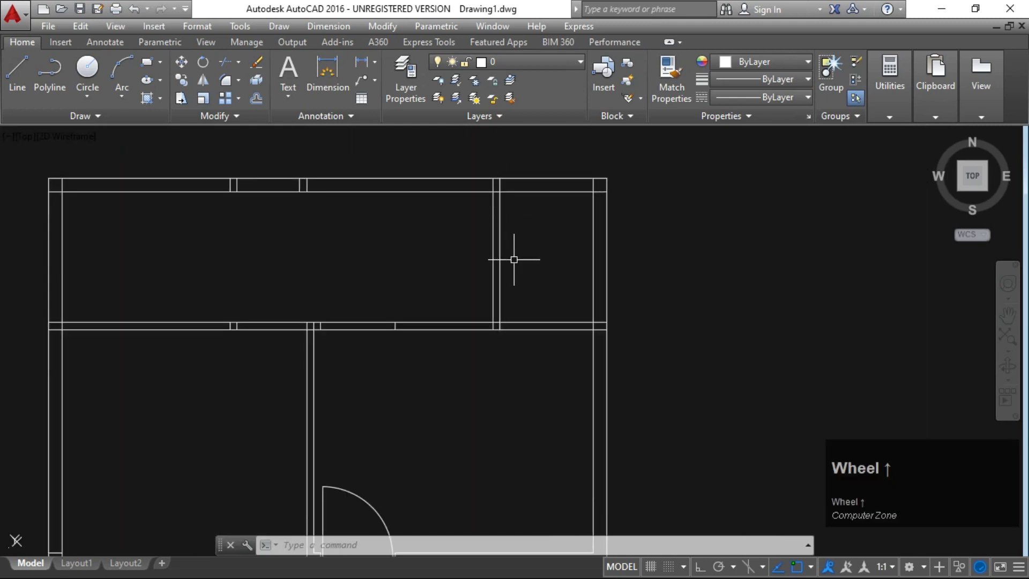
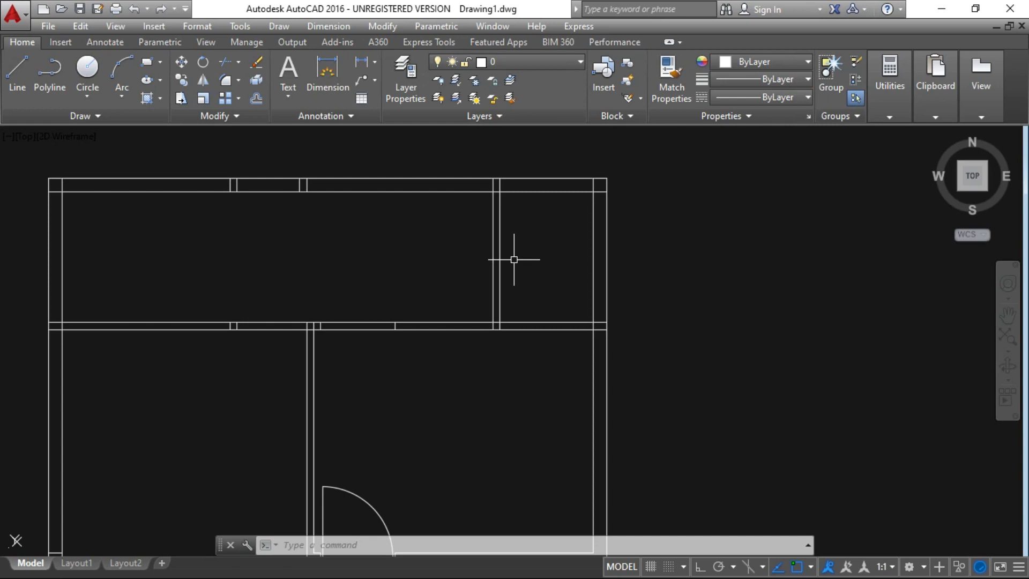
- Draw a short line between the midpoints of the two faces of the partition wall in the plan's upper strip
scroll(523, 246, "down", 2)
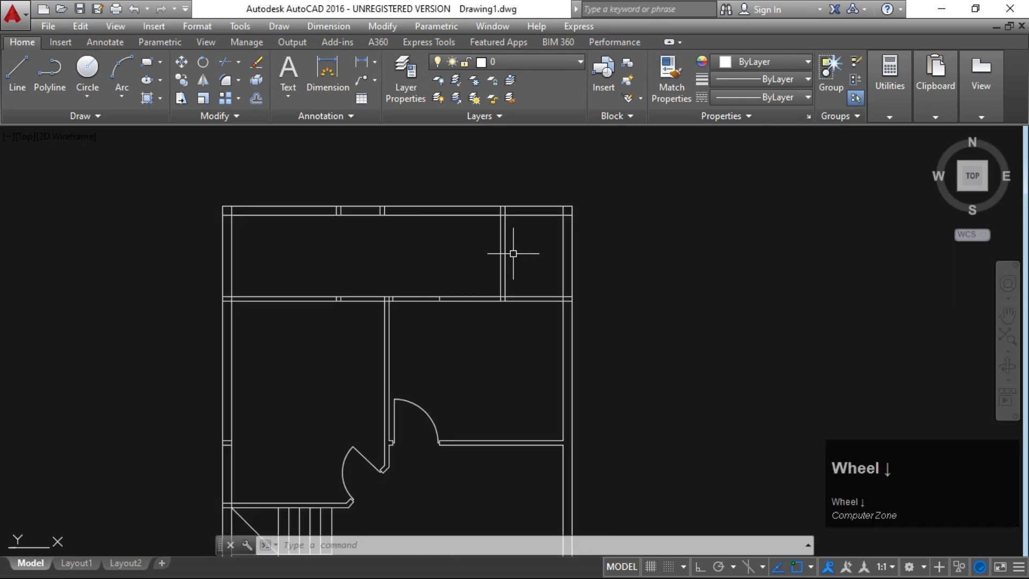
scroll(507, 276, "up", 2)
key("Escape")
key("Escape")
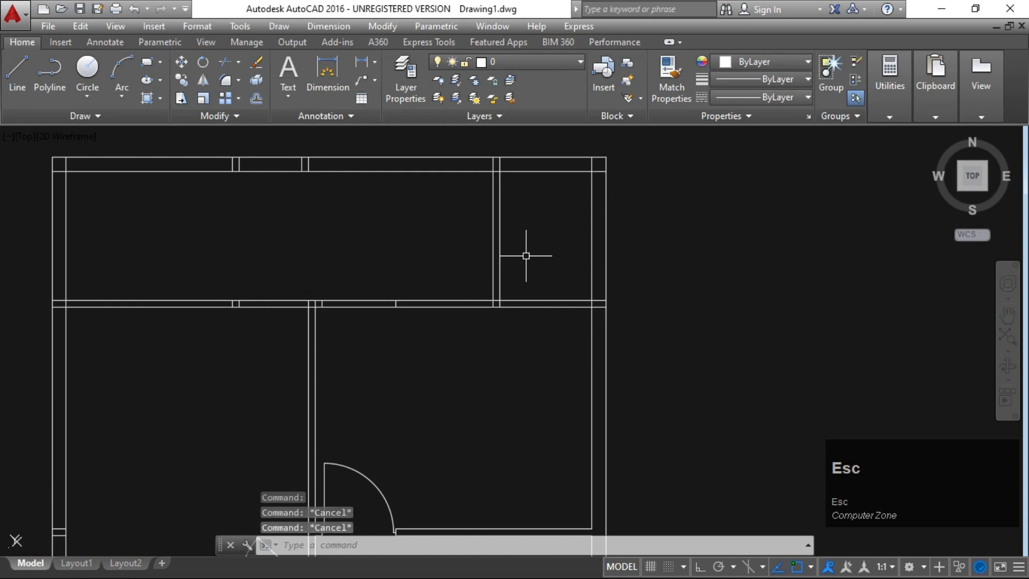
type("l")
key("space")
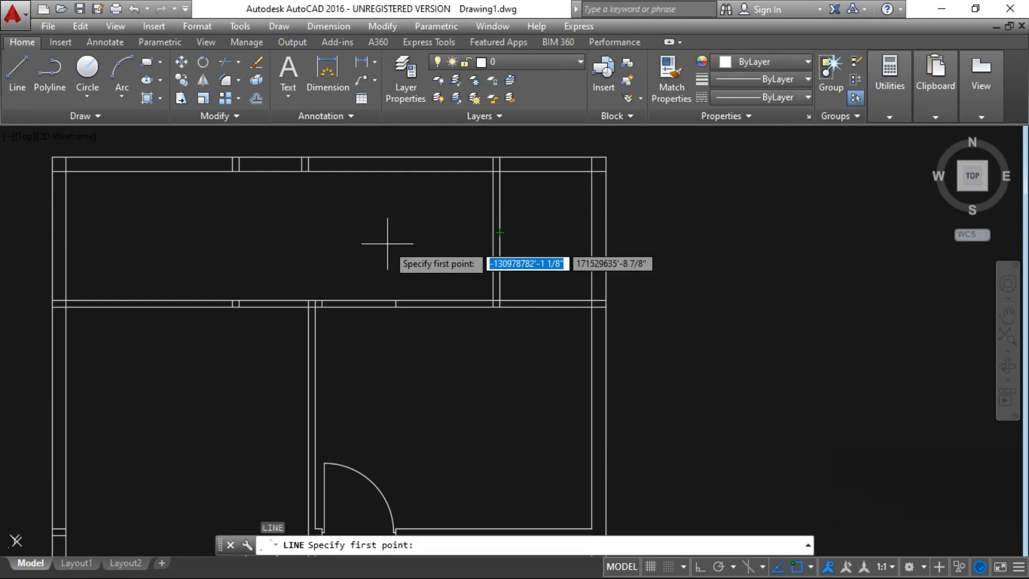
scroll(432, 247, "up", 4)
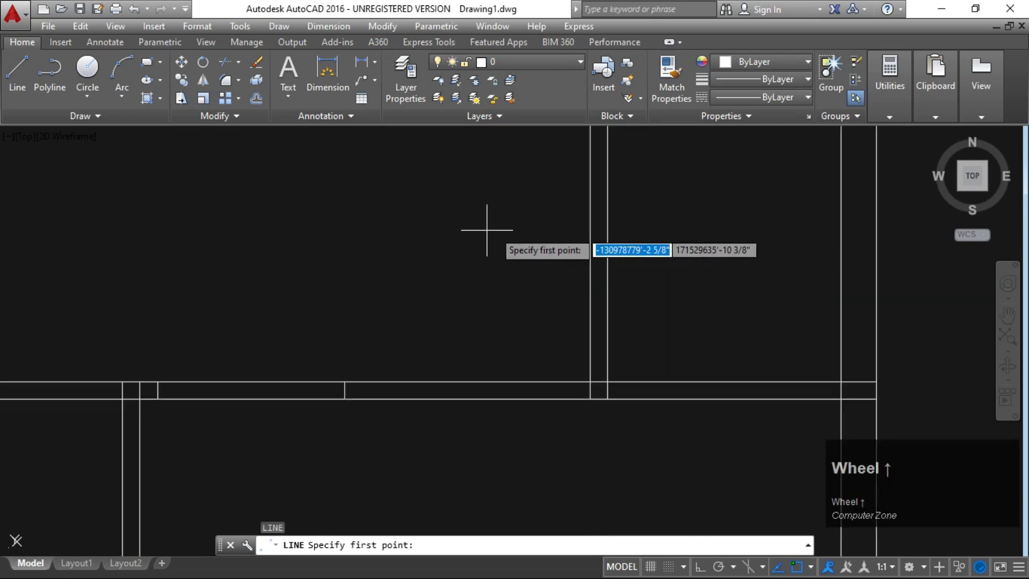
scroll(541, 234, "down", 4)
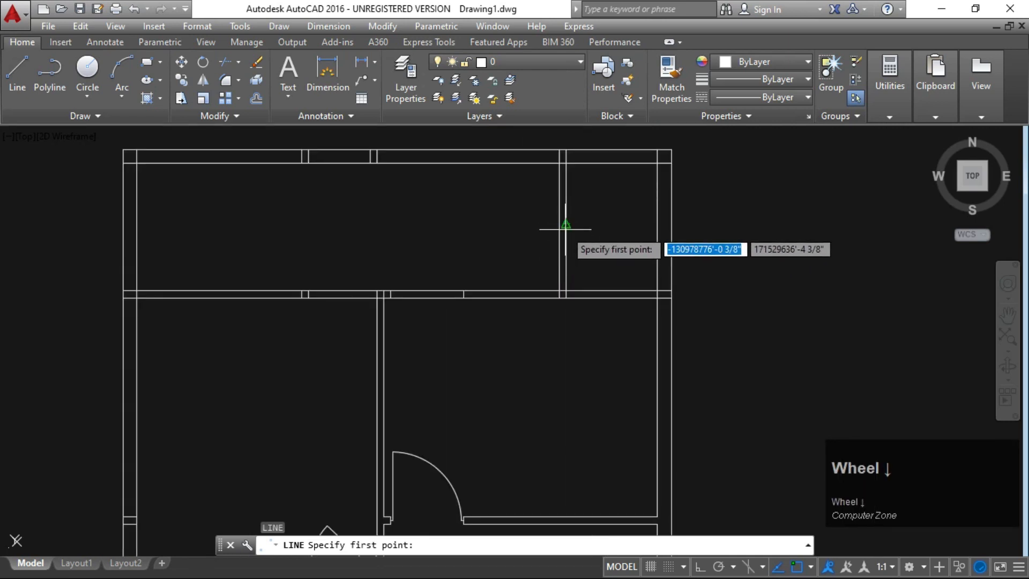
left_click(564, 223)
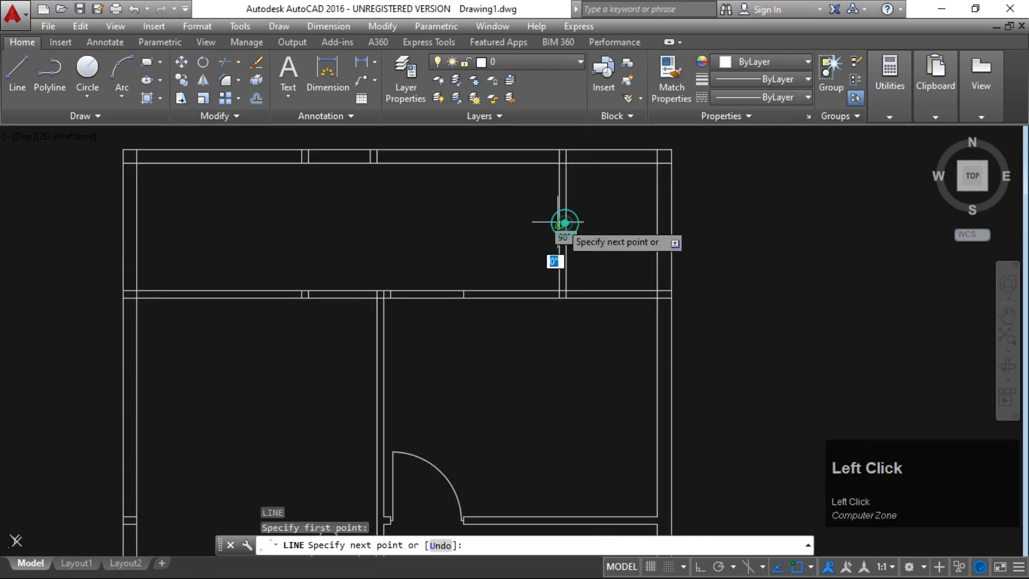
left_click(564, 222)
key("Escape")
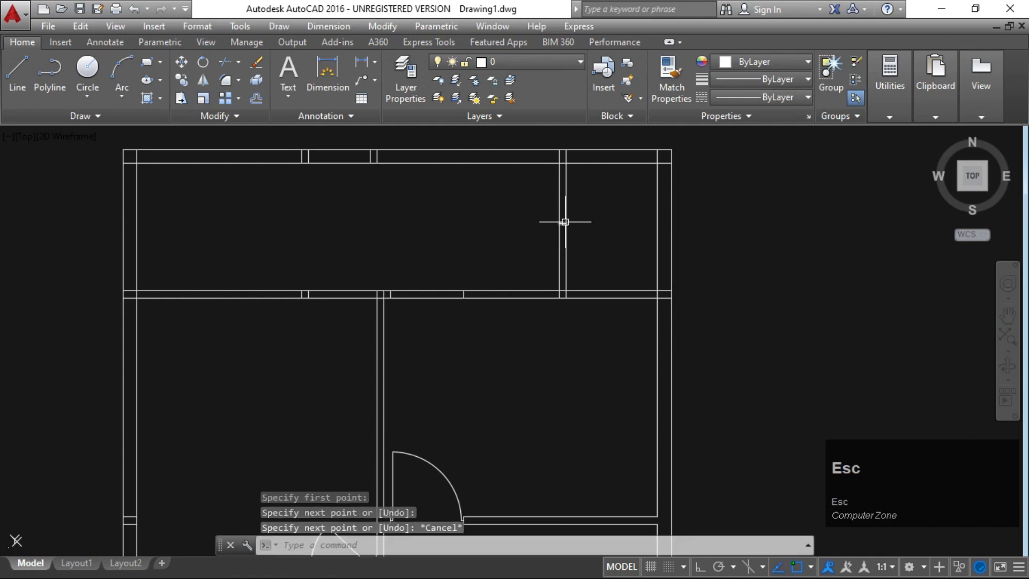
- Offset the short line across the upper strip's partition wall 6 inches to both sides, above and below
scroll(565, 222, "up", 2)
key("Escape")
key("Escape")
key("Escape")
type("o")
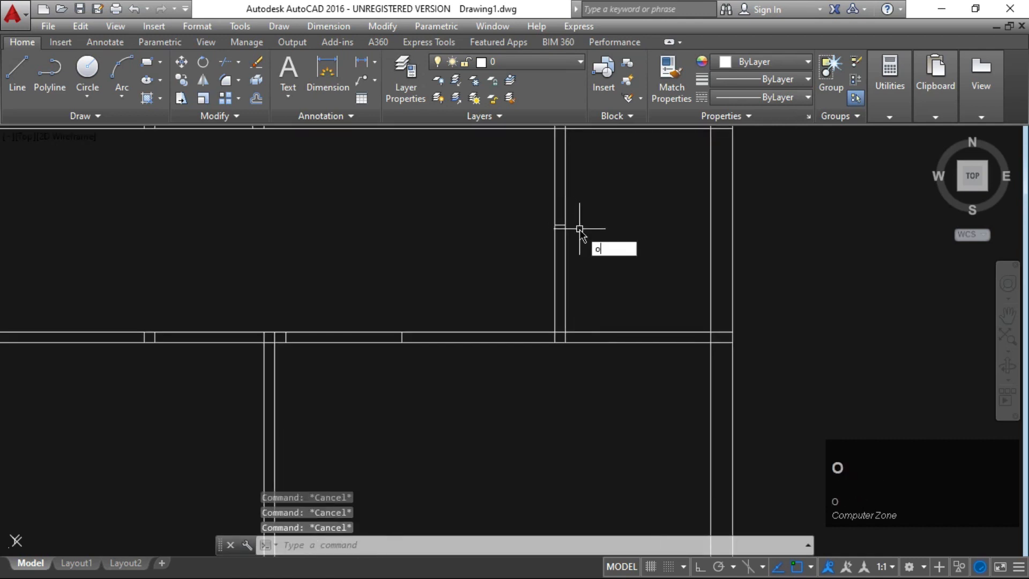
key("space")
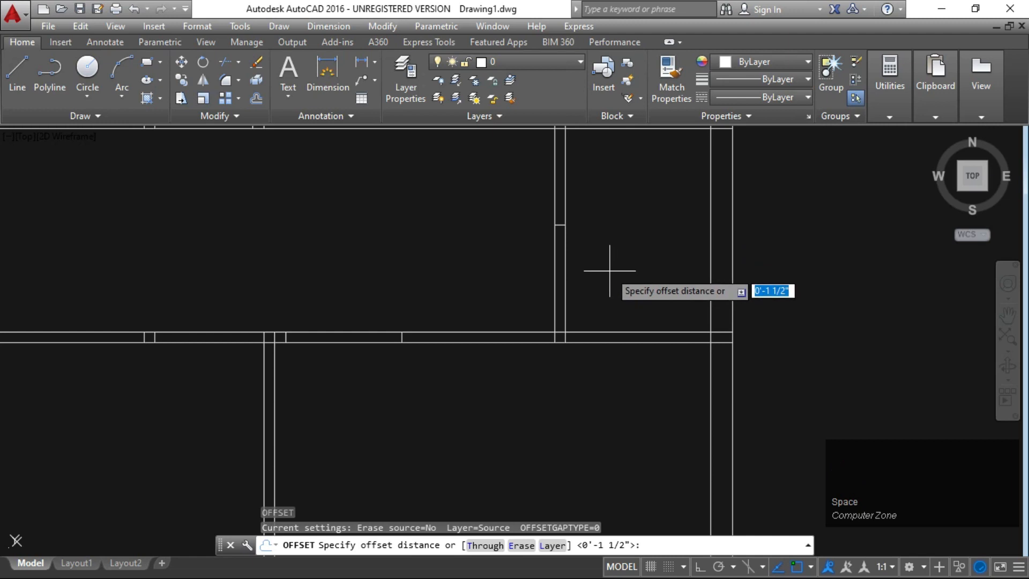
type("6")
key("space")
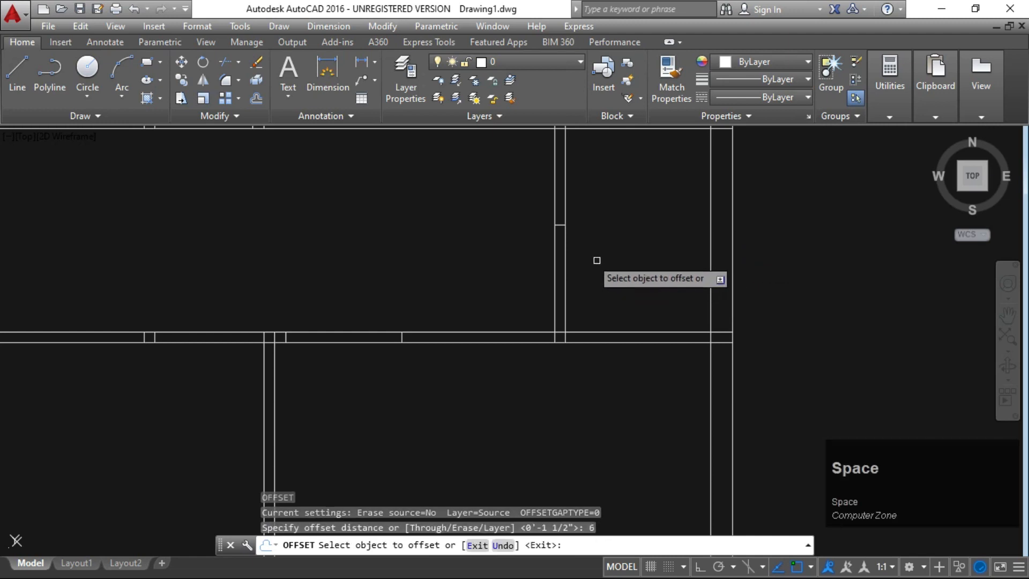
scroll(556, 223, "up", 3)
left_click(550, 206)
left_click(538, 166)
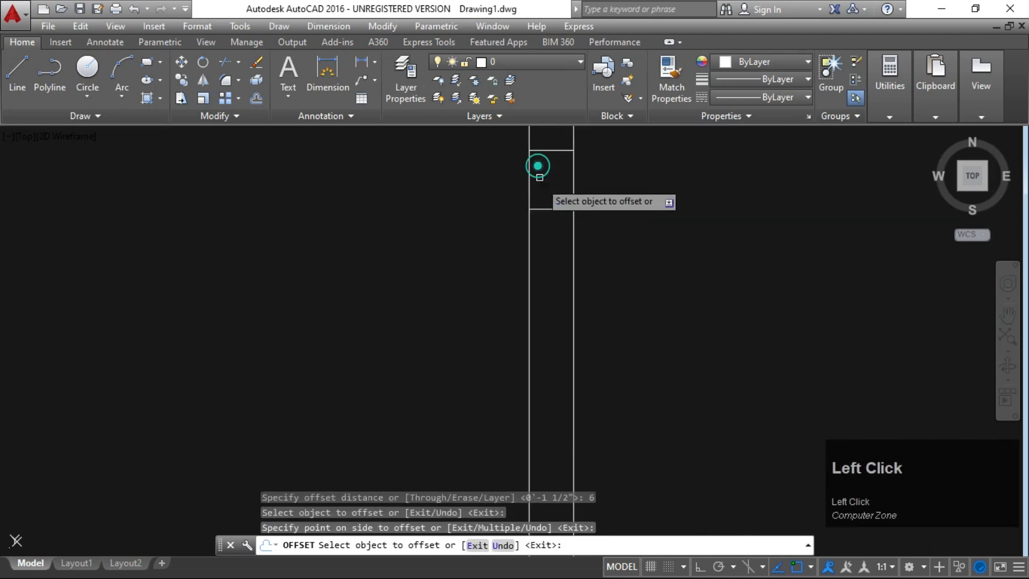
left_click(547, 209)
left_click(547, 254)
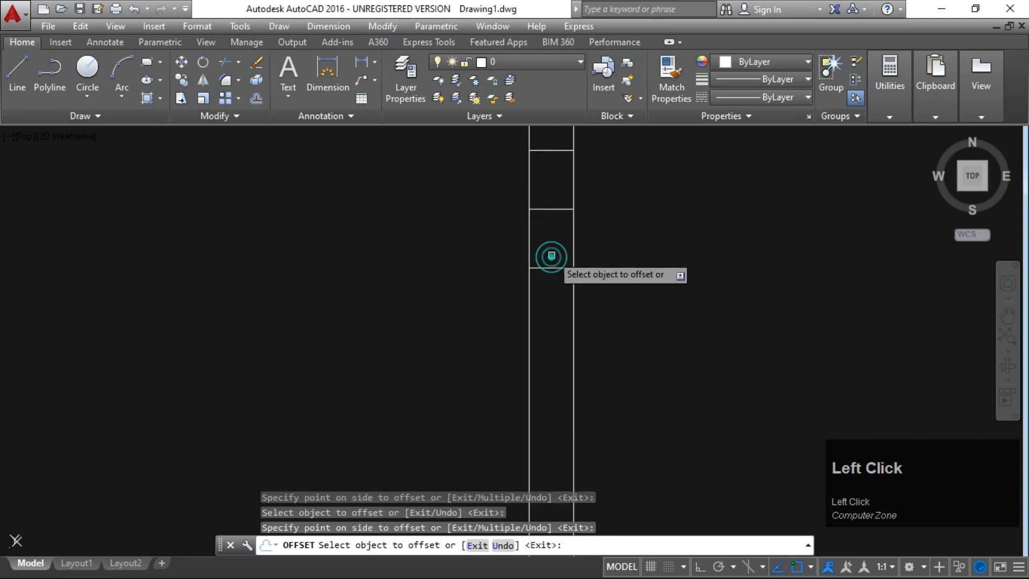
key("Escape")
- Delete the original middle line between the two offset lines in the partition wall
left_click(550, 209)
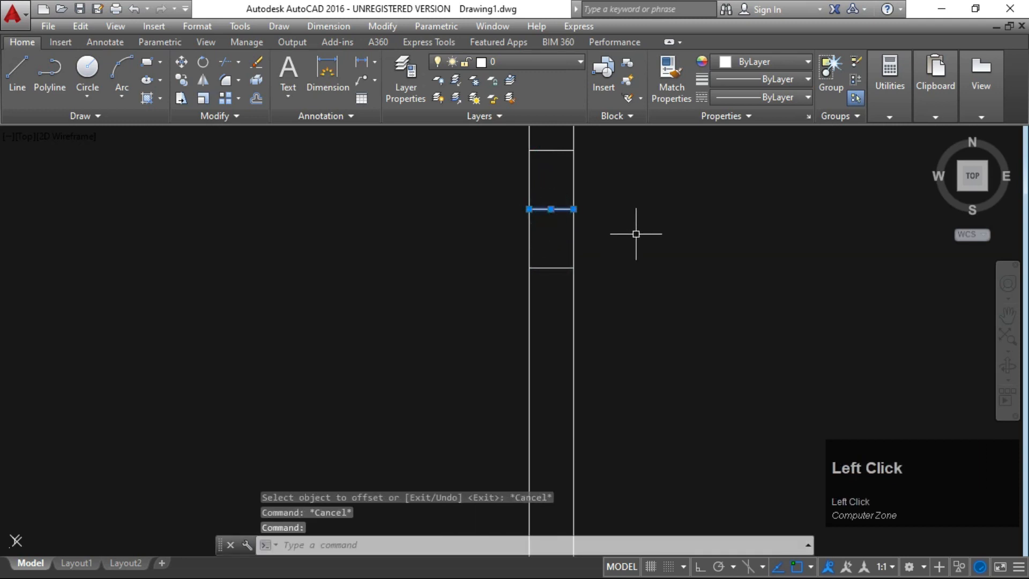
key("Delete")
scroll(638, 234, "down", 4)
key("Escape")
key("Escape")
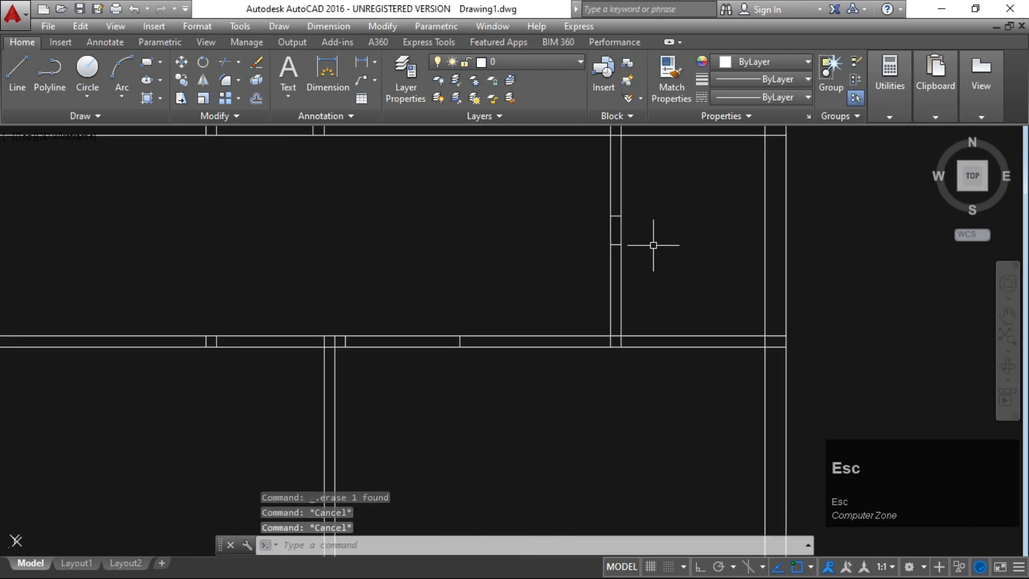
- Draw crossing diagonals between the corners of the small opening in the partition wall, joined along the wall's right face
type("l")
key("space")
scroll(642, 245, "up", 3)
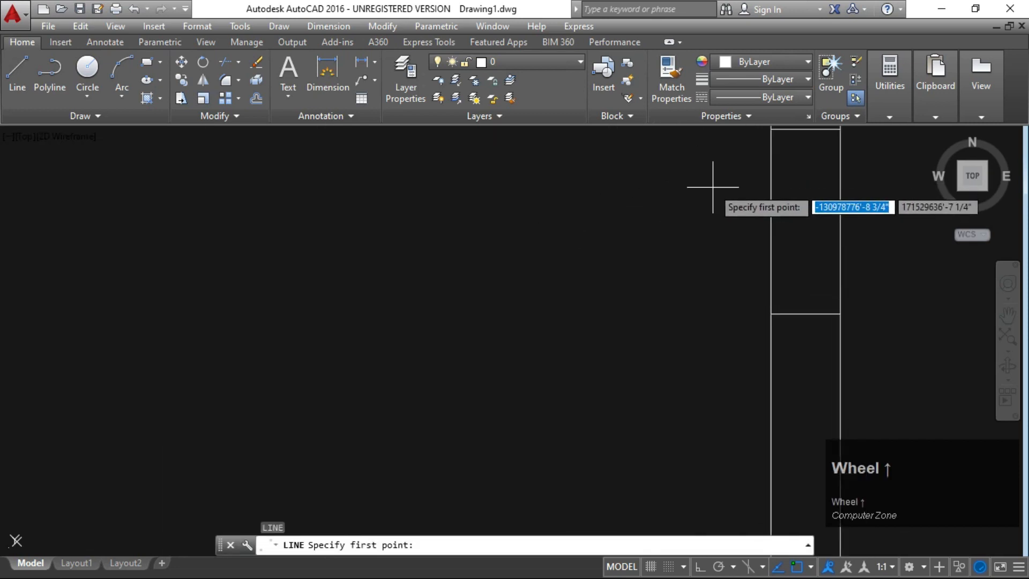
scroll(724, 215, "down", 2)
left_click(737, 201)
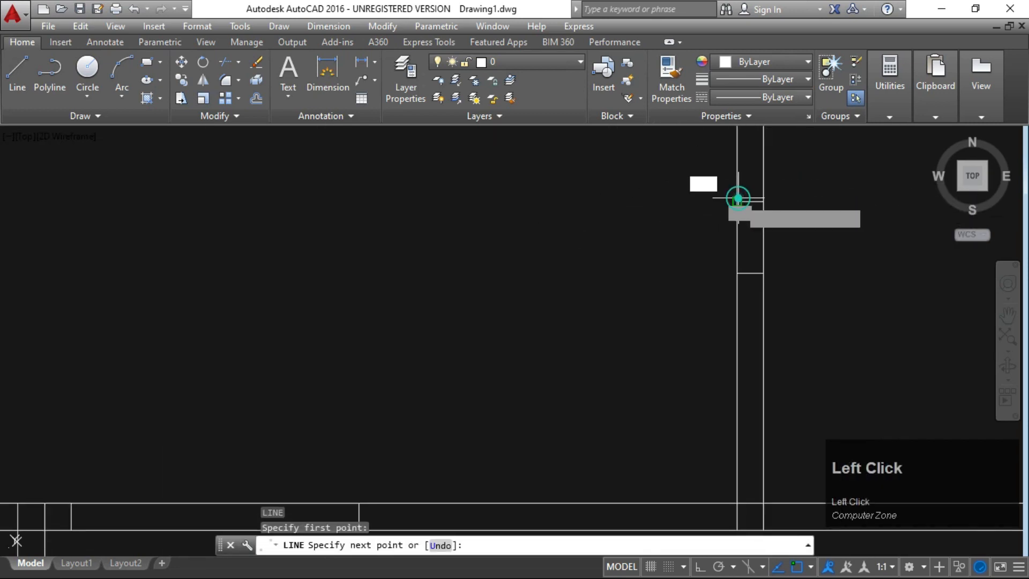
left_click(763, 273)
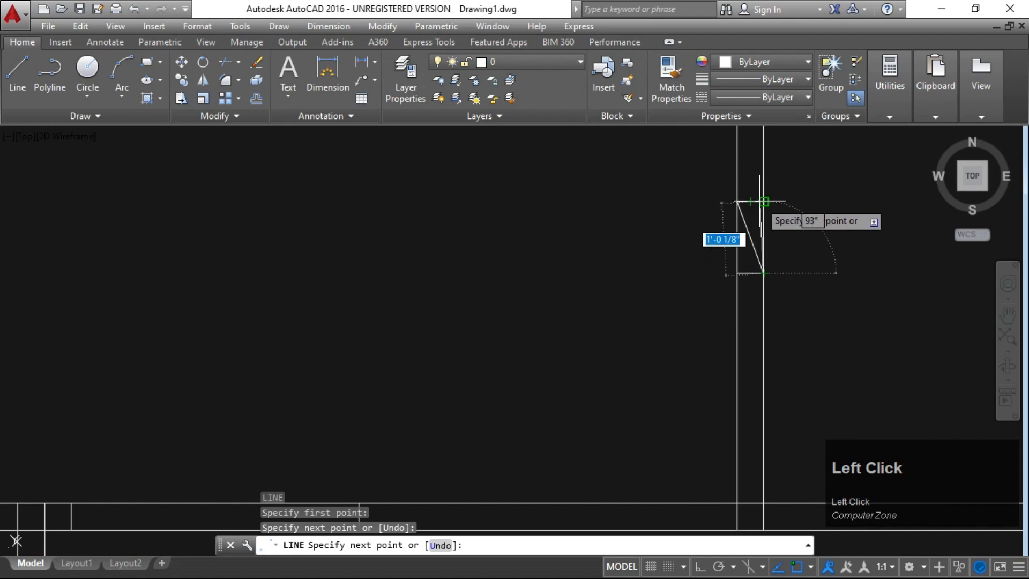
left_click(763, 202)
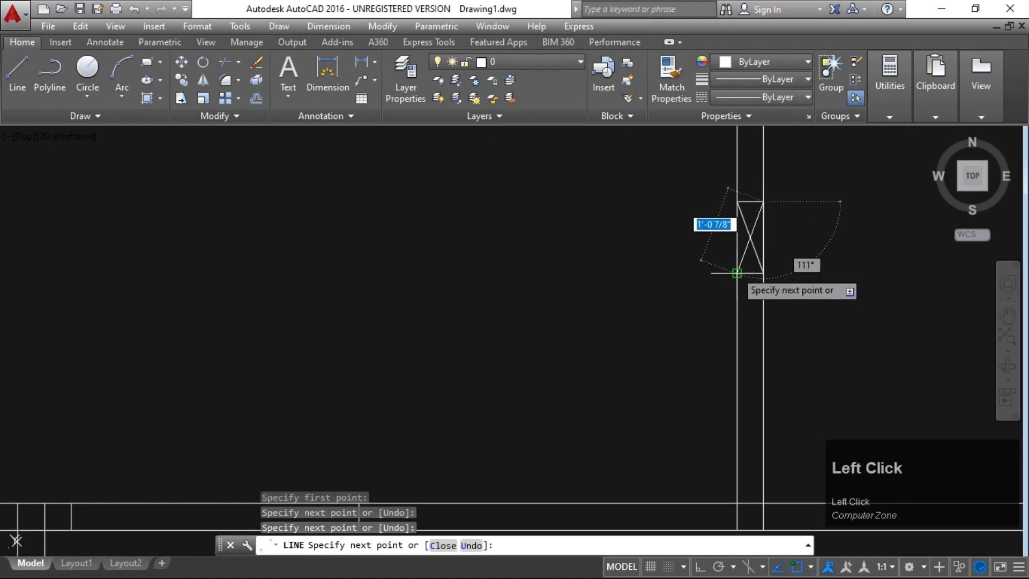
left_click(737, 273)
key("Escape")
scroll(725, 258, "down", 3)
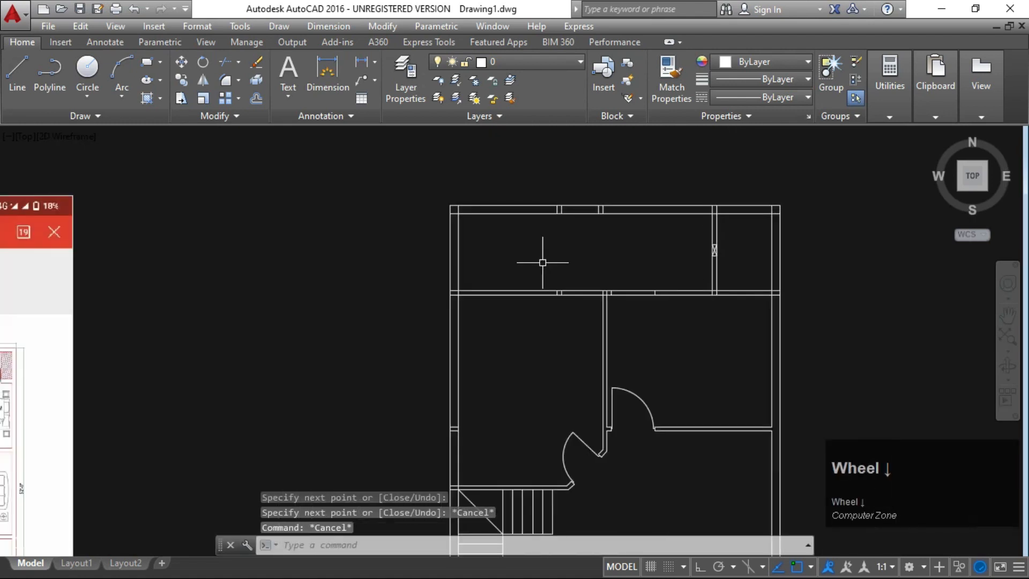
- Compare the upper rooms and openings of the drawn plan with the reference floor plan image
scroll(533, 265, "down", 5)
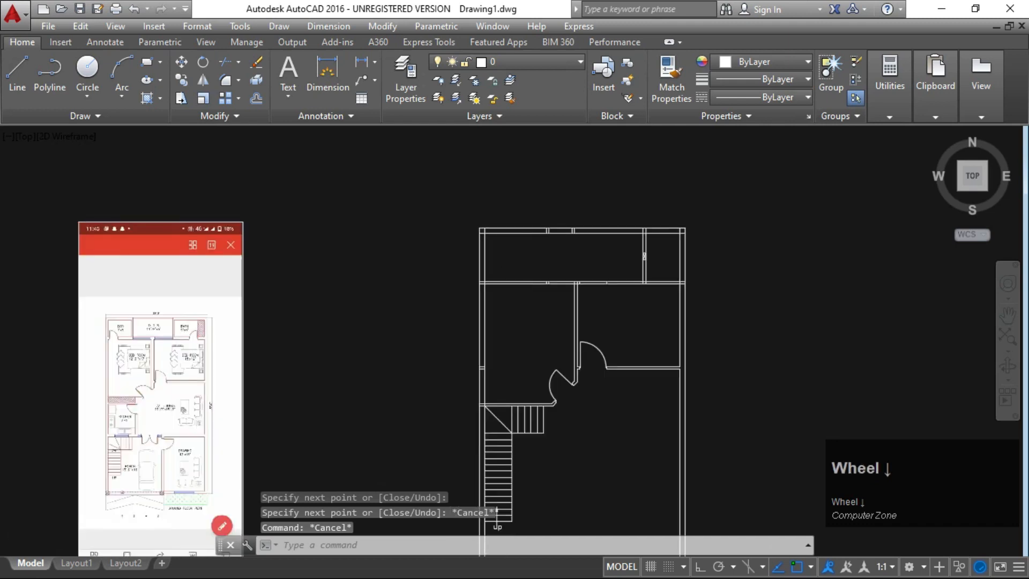
scroll(581, 279, "up", 5)
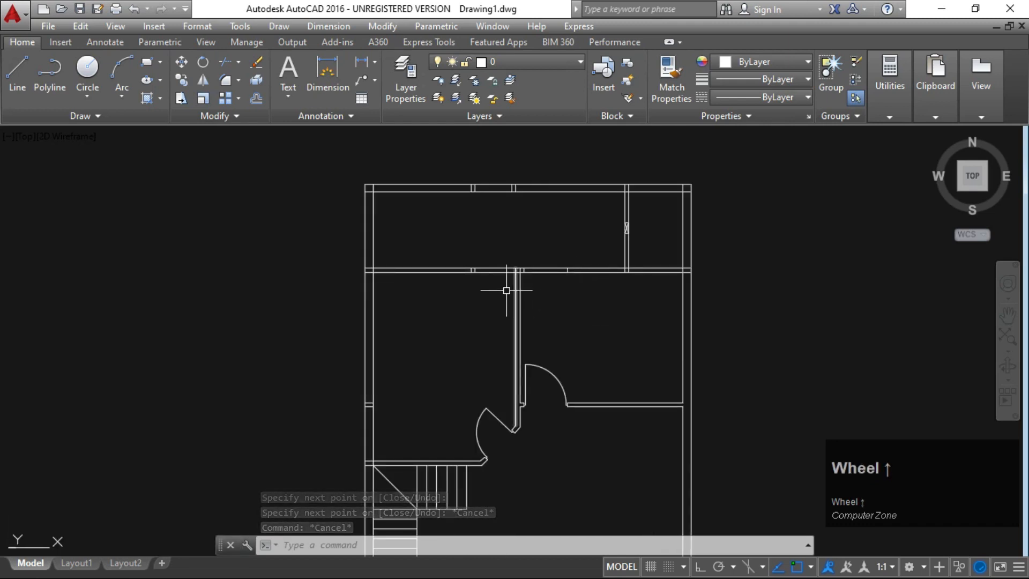
scroll(462, 271, "up", 2)
scroll(492, 264, "down", 5)
scroll(547, 257, "up", 5)
scroll(568, 275, "down", 5)
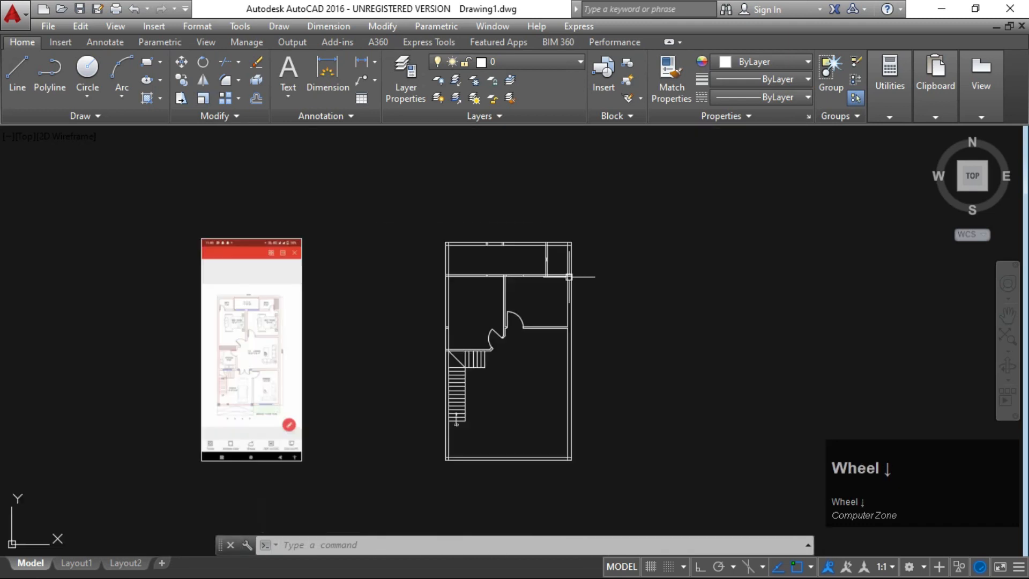
key("Escape")
key("Escape")
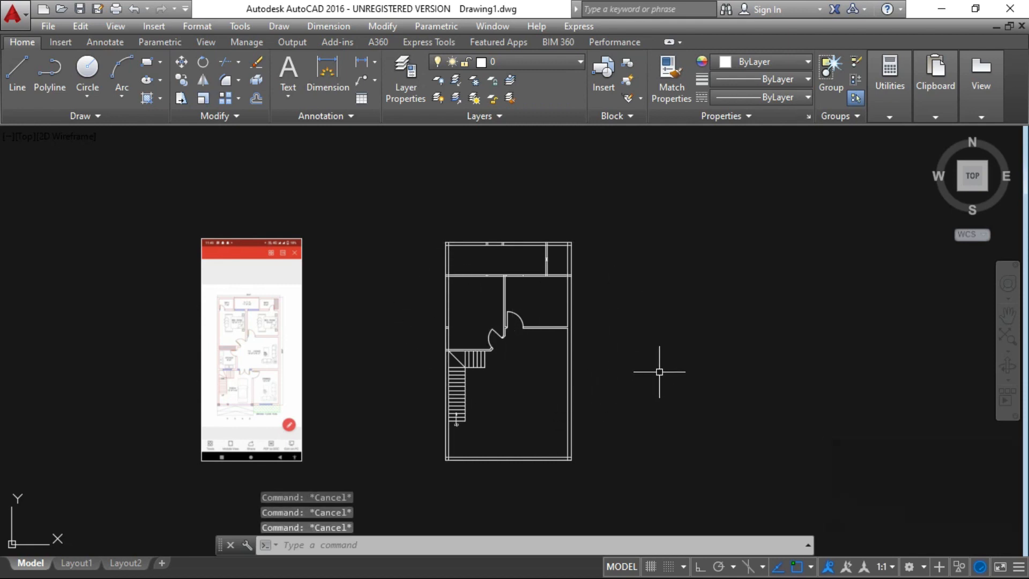
key("Escape")
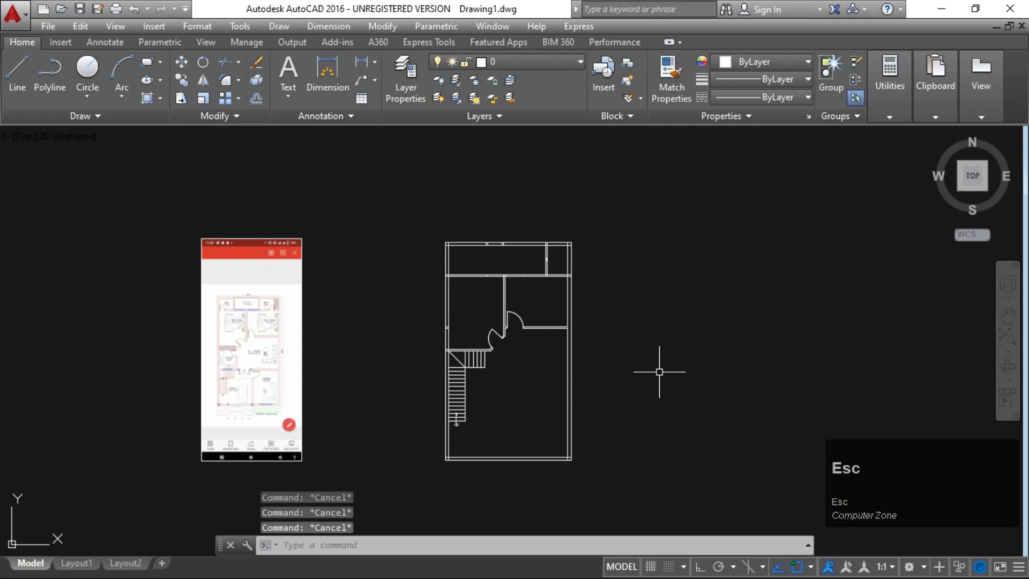
- Start saving the drawing to the Desktop, with a file name made of 25'x45' and the person's name
key("ctrl")
key("ctrl+s")
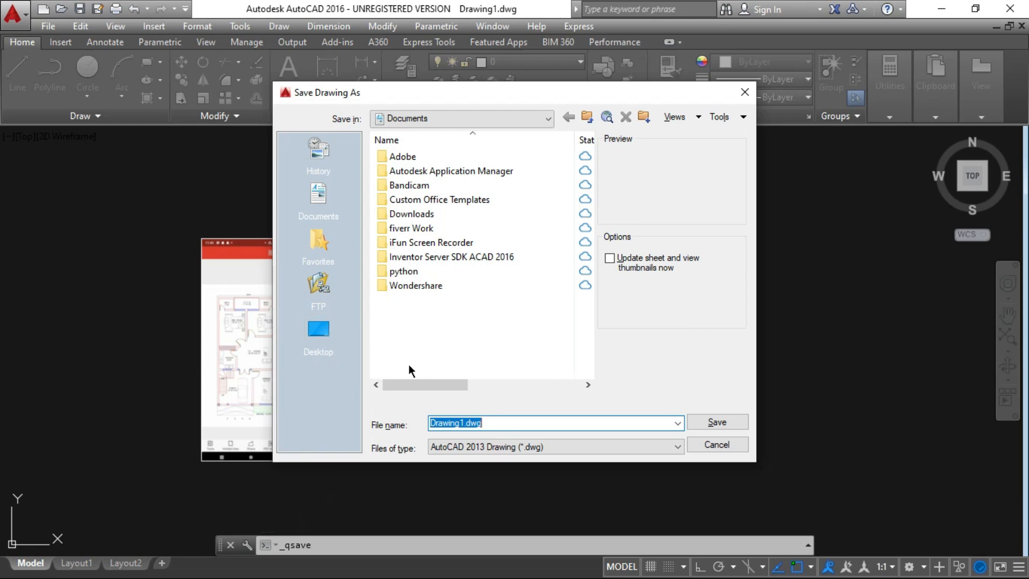
left_click(315, 348)
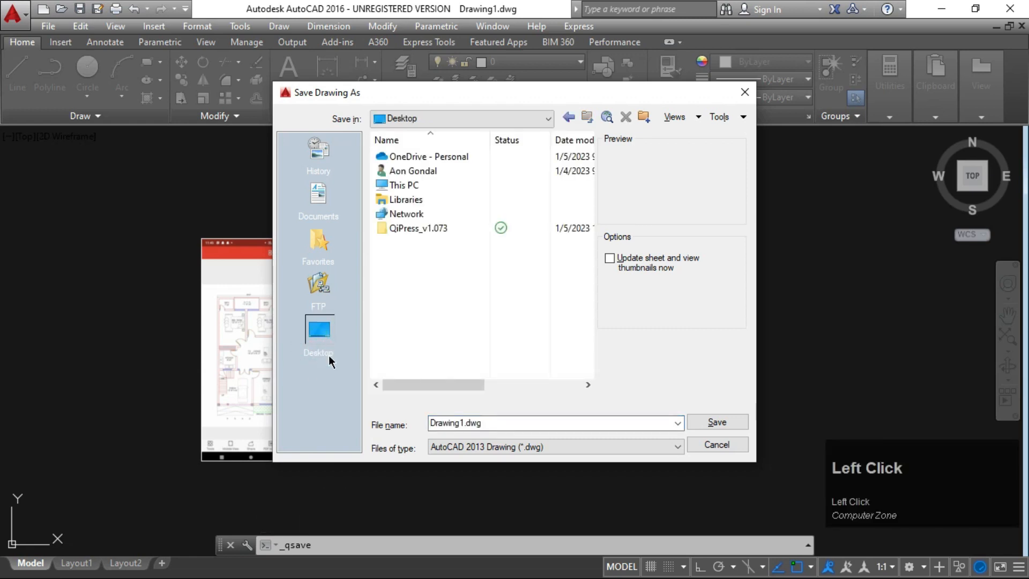
double_click(482, 422)
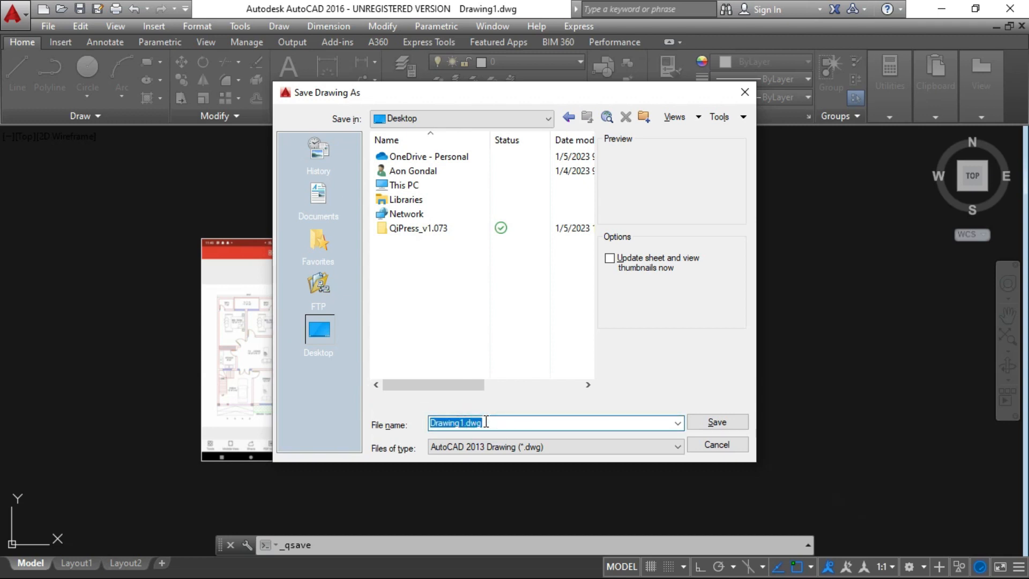
key("BackSpace")
type("25")
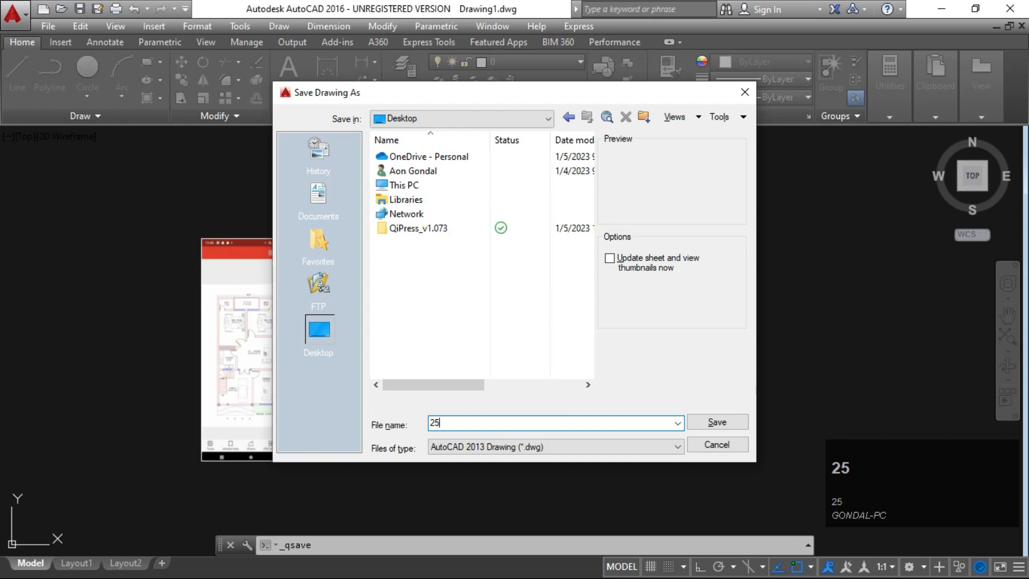
type("'x45' ")
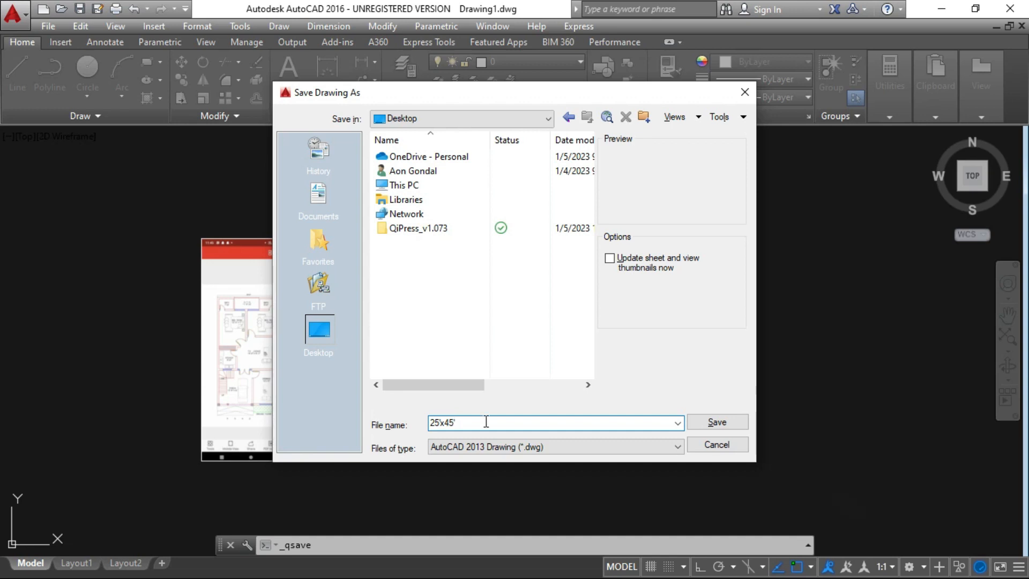
type("ra")
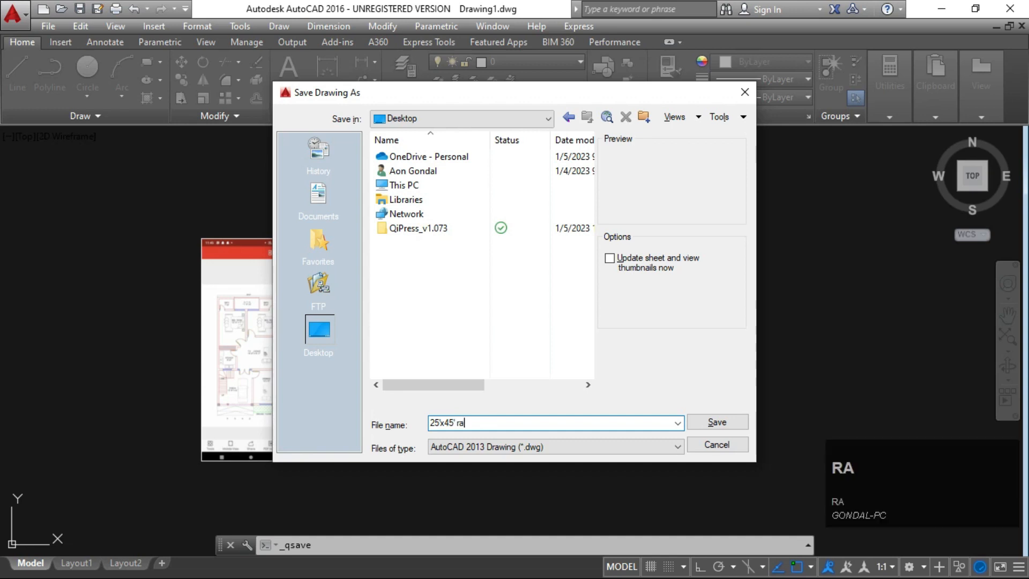
key("BackSpace")
key("BackSpace")
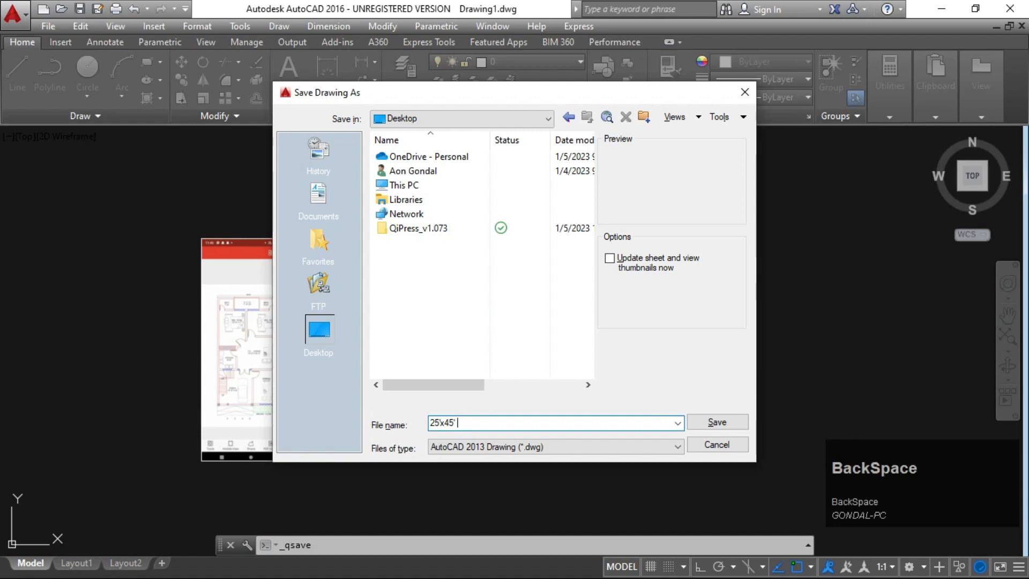
key("Caps_Lock")
key("Caps_Lock")
type("ra")
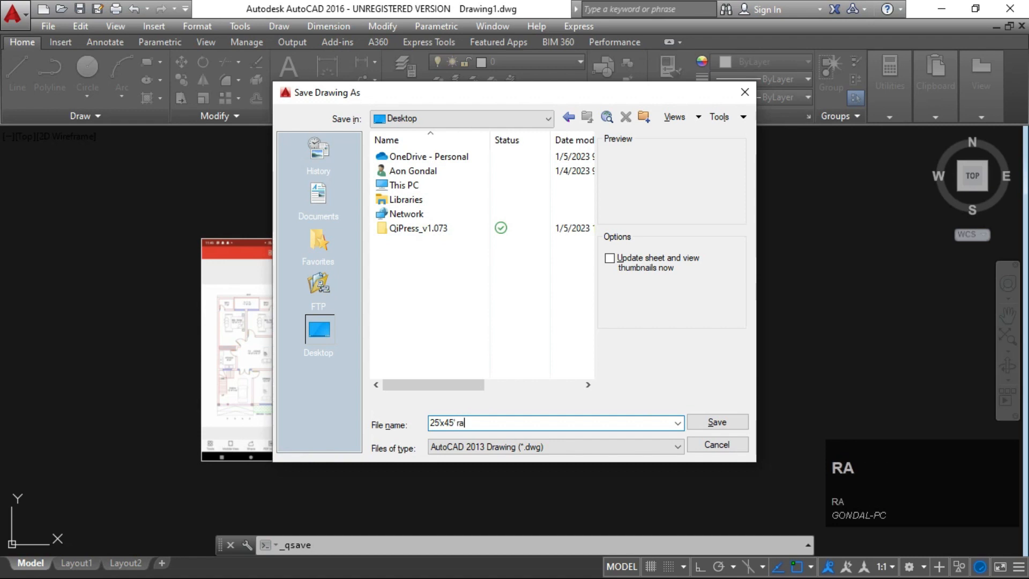
type("shad")
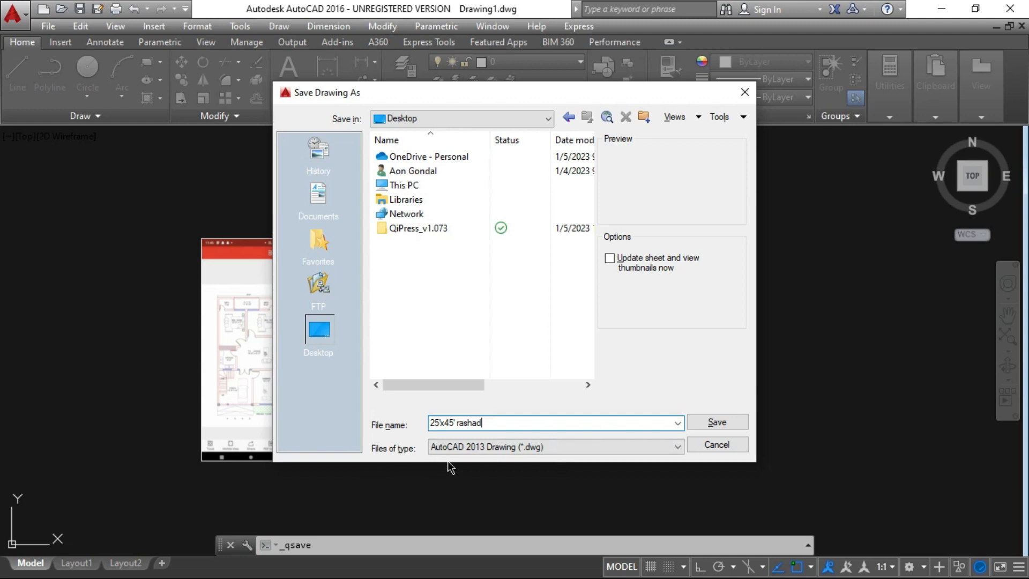
- Set the file format to AutoCAD 2007/LT2007 Drawing (*.dwg) and save the drawing
left_click(675, 446)
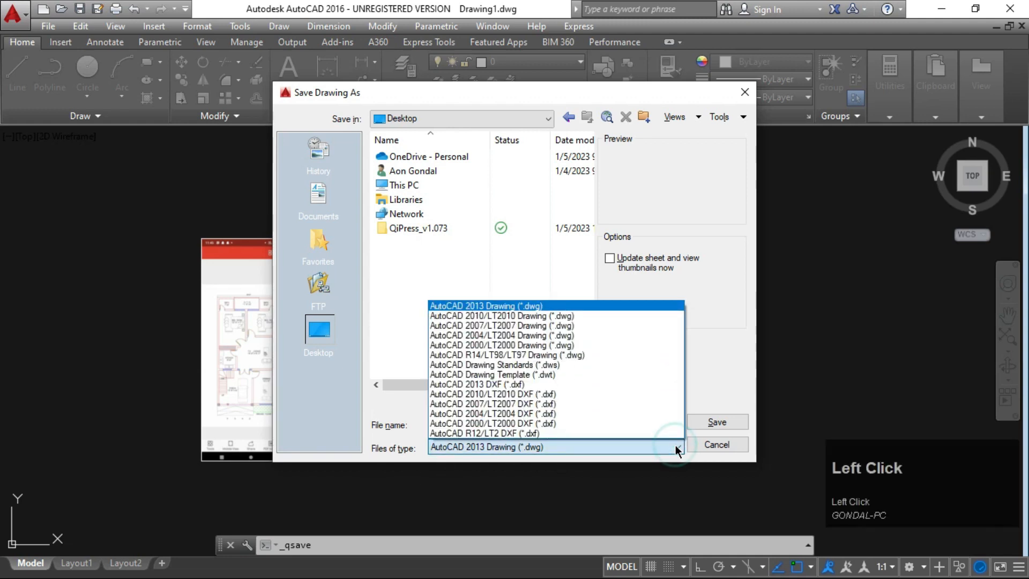
left_click(526, 327)
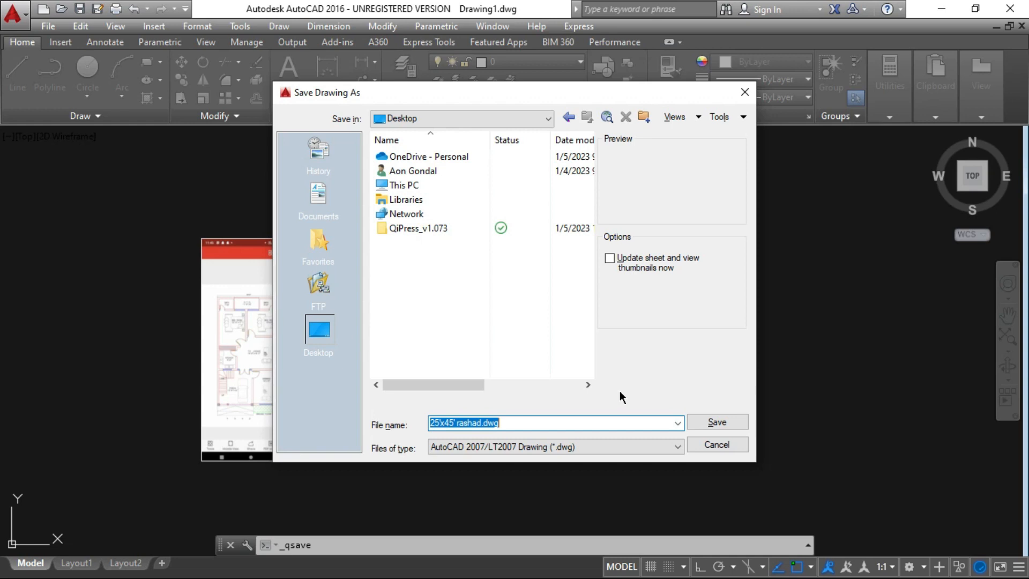
left_click(717, 423)
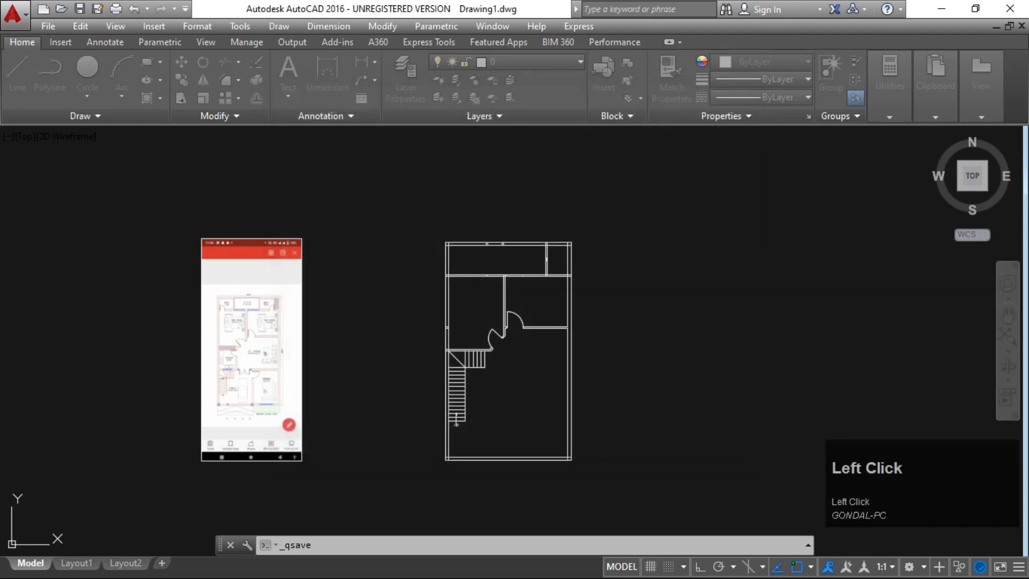
- Examine the staircase, the doors and the open area beside them in the plan
scroll(273, 463, "up", 5)
scroll(350, 360, "down", 4)
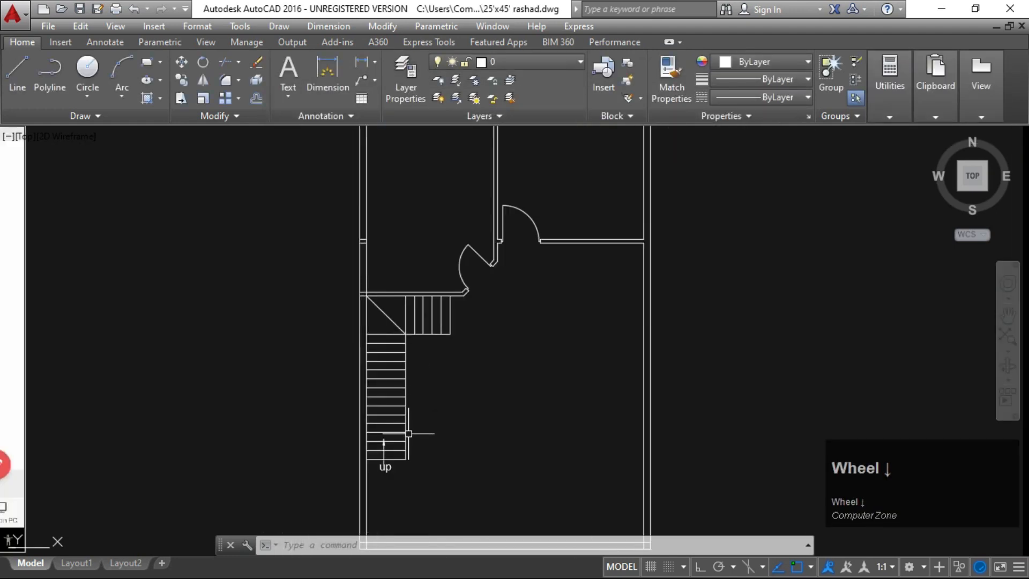
scroll(399, 440, "up", 3)
scroll(386, 402, "down", 2)
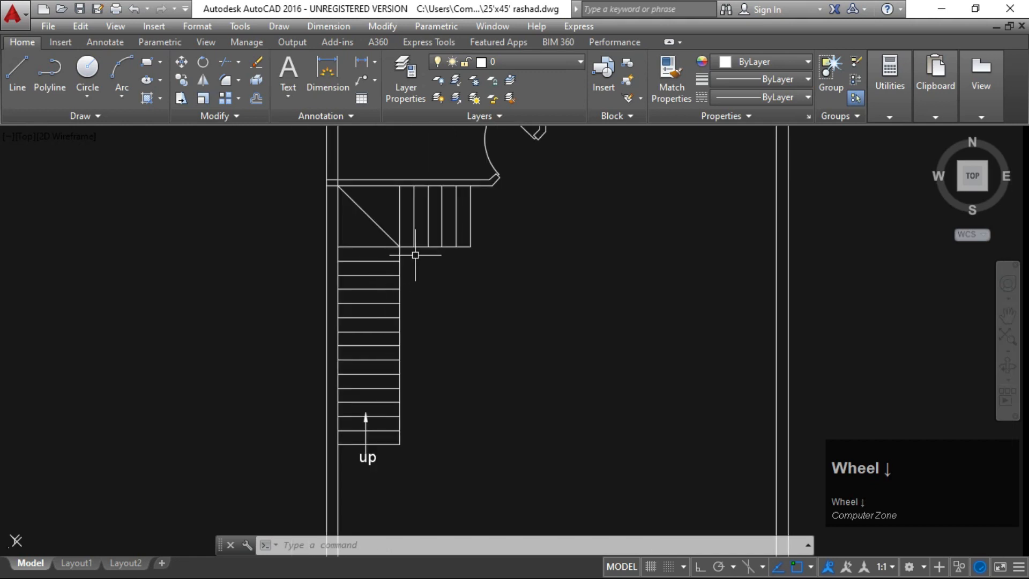
scroll(471, 230, "up", 2)
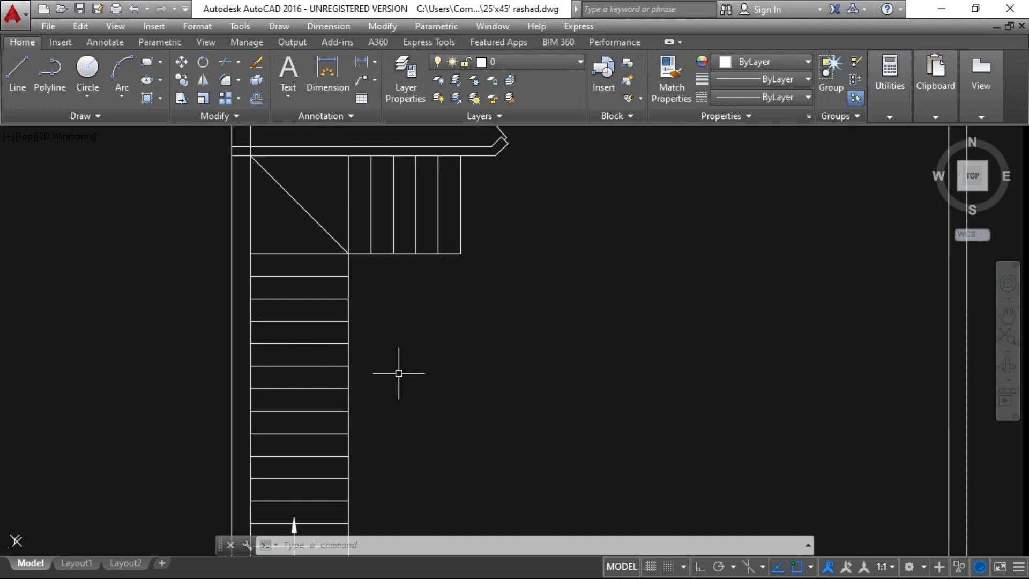
scroll(399, 373, "down", 2)
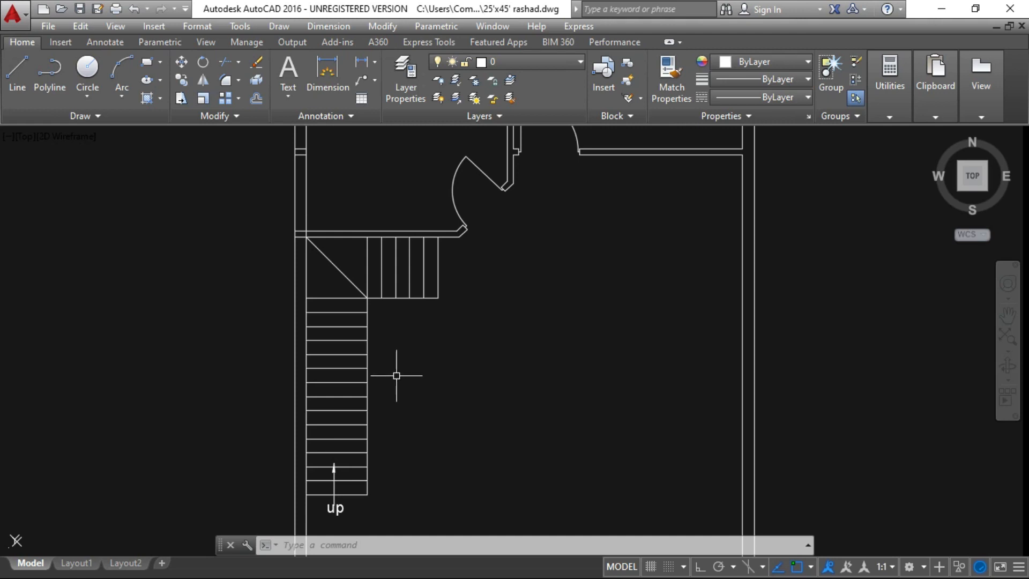
scroll(397, 375, "down", 2)
scroll(425, 322, "up", 2)
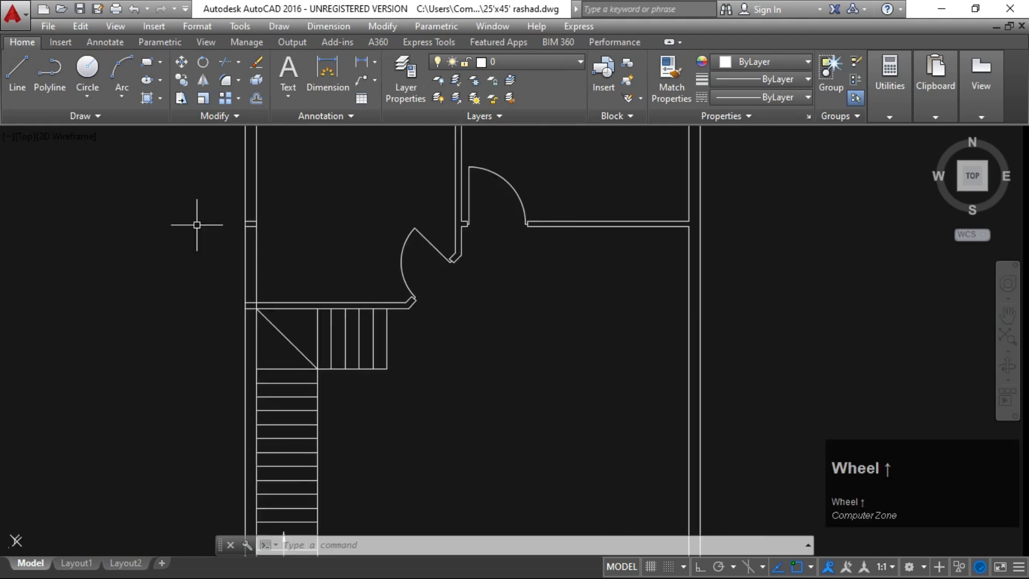
scroll(319, 339, "down", 3)
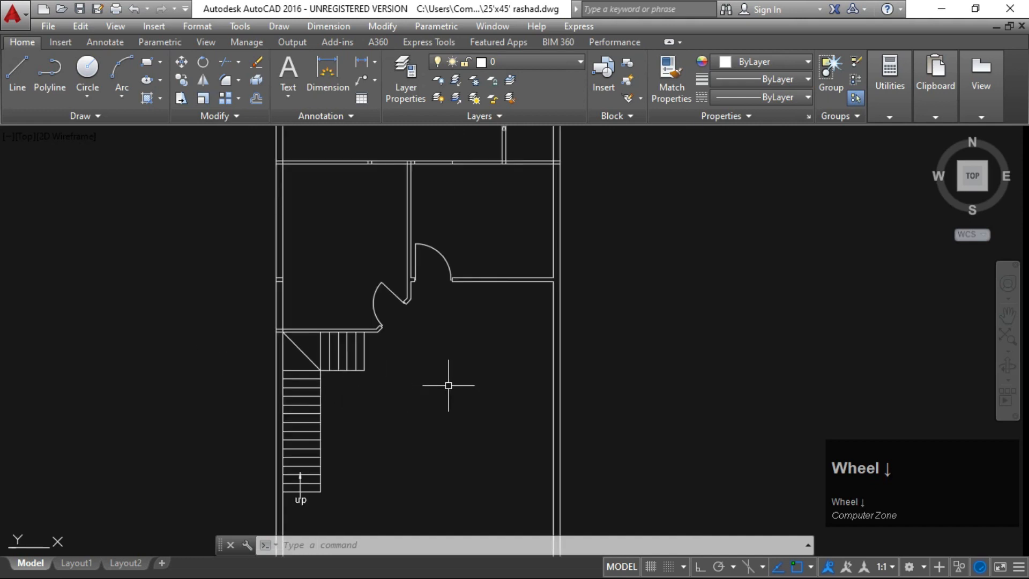
scroll(445, 388, "down", 2)
scroll(426, 423, "up", 2)
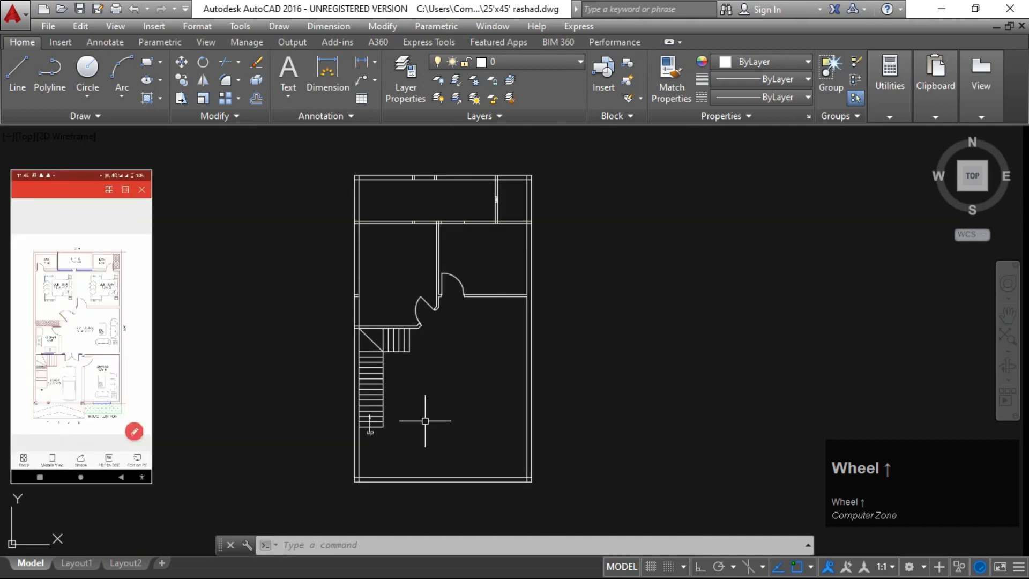